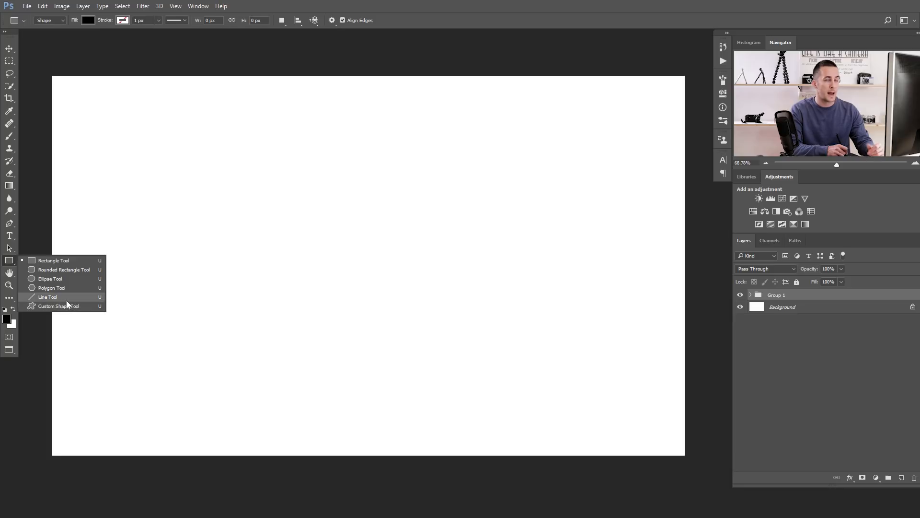
Step: Draw a red-filled rectangle shape about 821 by 476 px in the upper-left part of the canvas
left_click(56, 260)
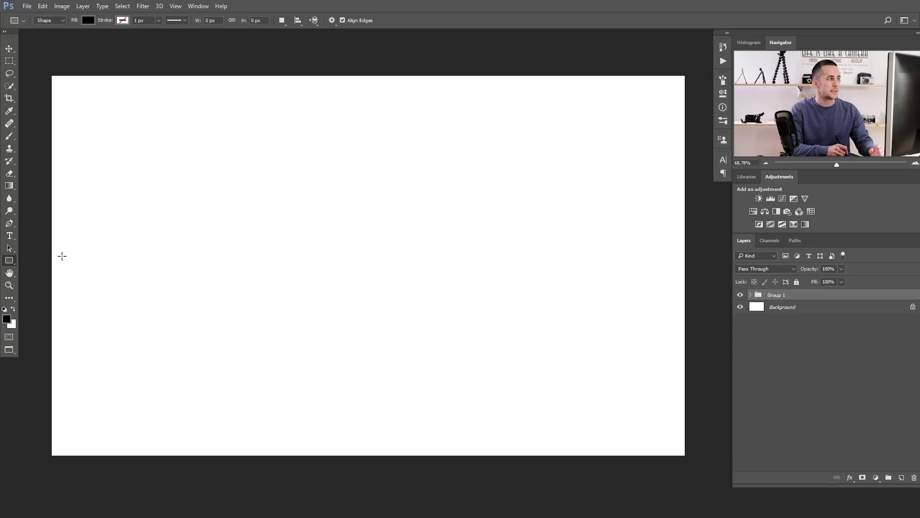
left_click(51, 22)
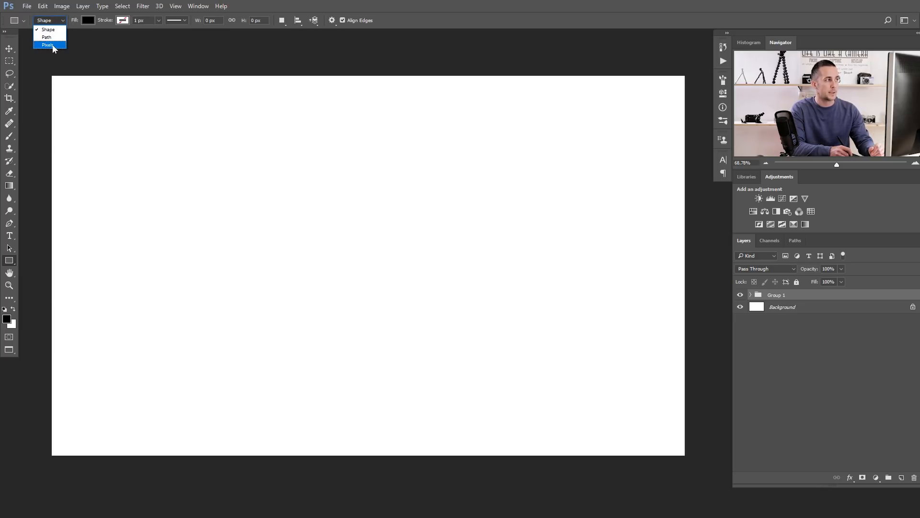
left_click(56, 30)
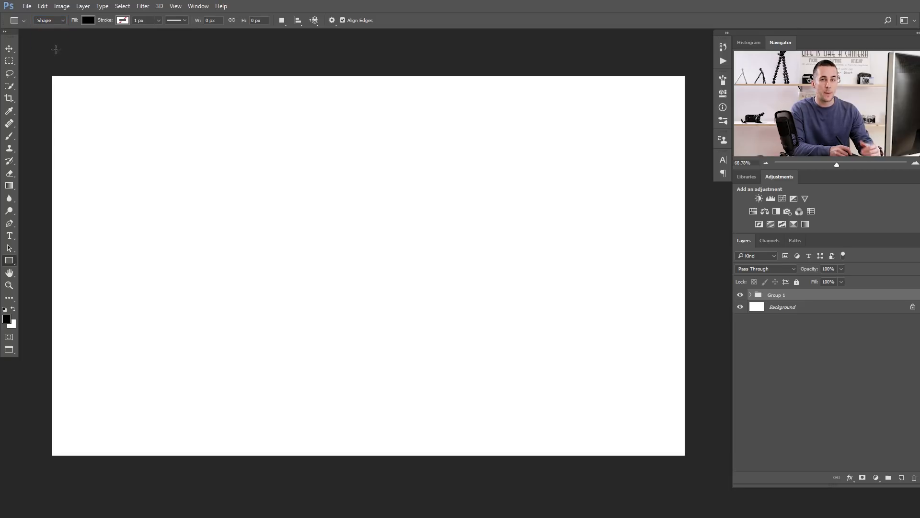
left_click(89, 20)
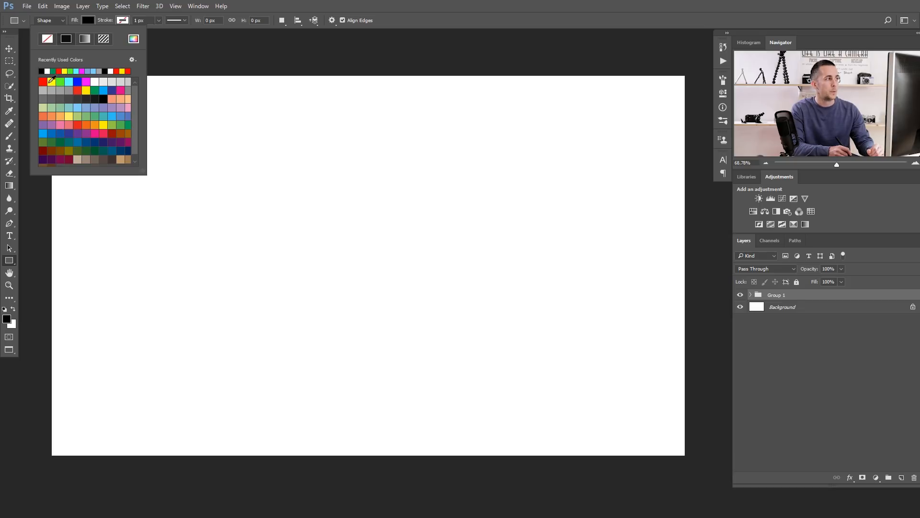
left_click(93, 19)
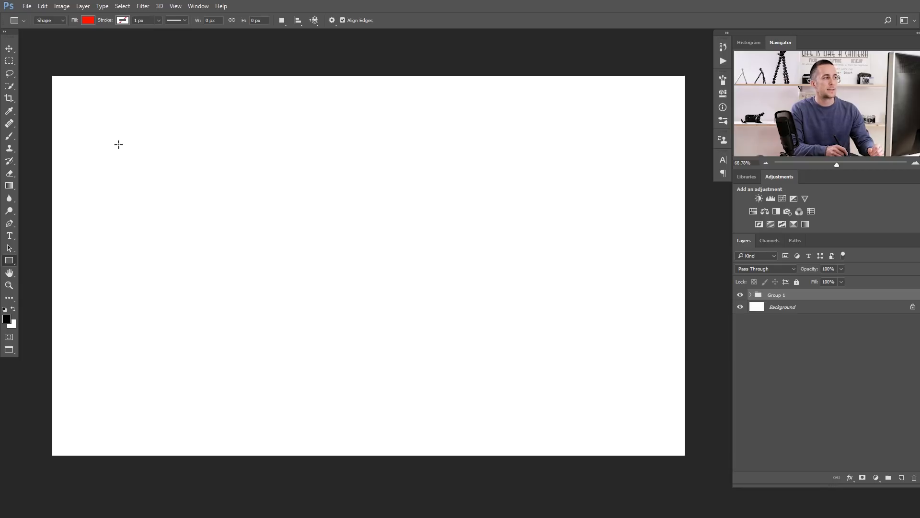
left_click_drag(115, 131, 385, 286)
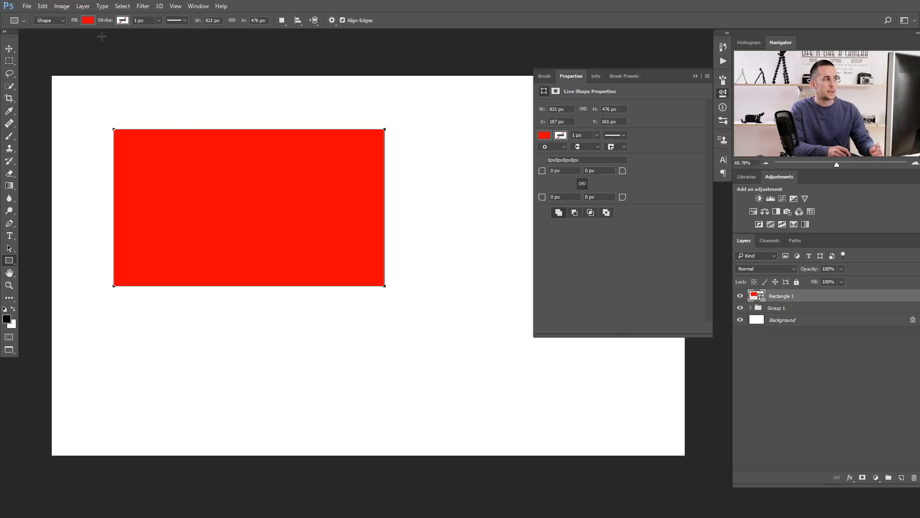
Step: Give the rectangle a green stroke and set its width to 15 px
left_click(123, 21)
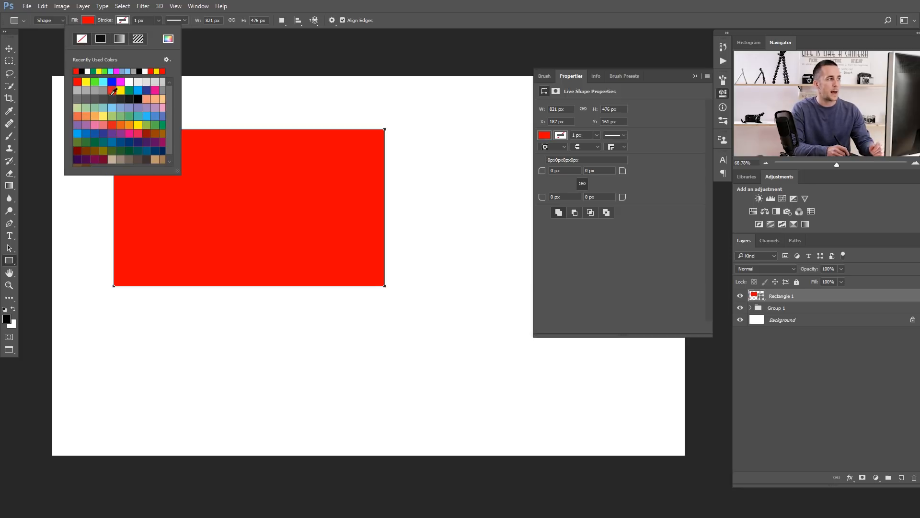
left_click(95, 71)
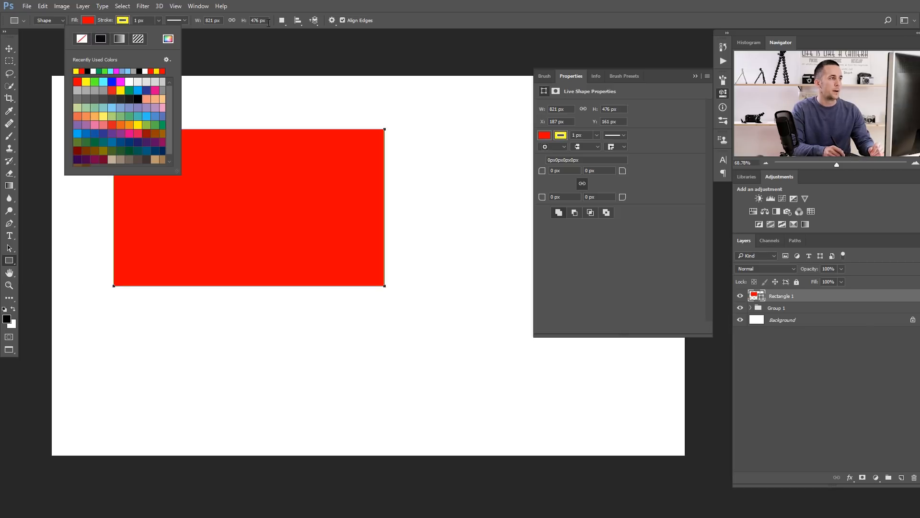
left_click(104, 71)
left_click(126, 21)
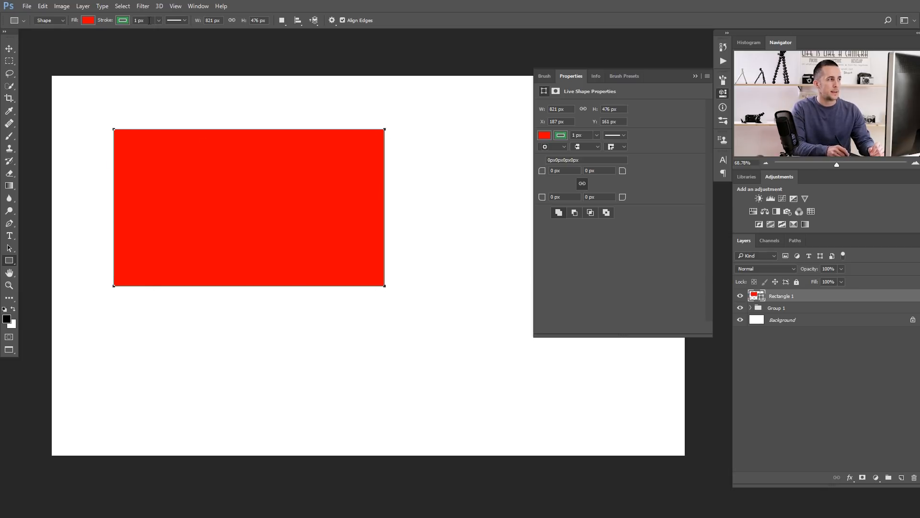
left_click_drag(100, 22, 141, 23)
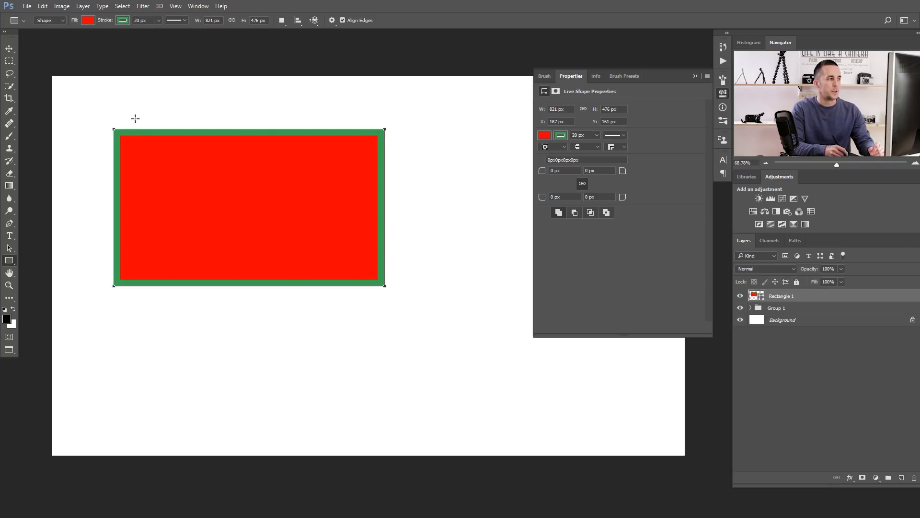
mouse_move(107, 22)
left_mouse_down()
mouse_move(178, 36)
mouse_move(130, 36)
mouse_move(101, 30)
mouse_move(182, 34)
mouse_move(161, 31)
left_mouse_up()
left_click(159, 20)
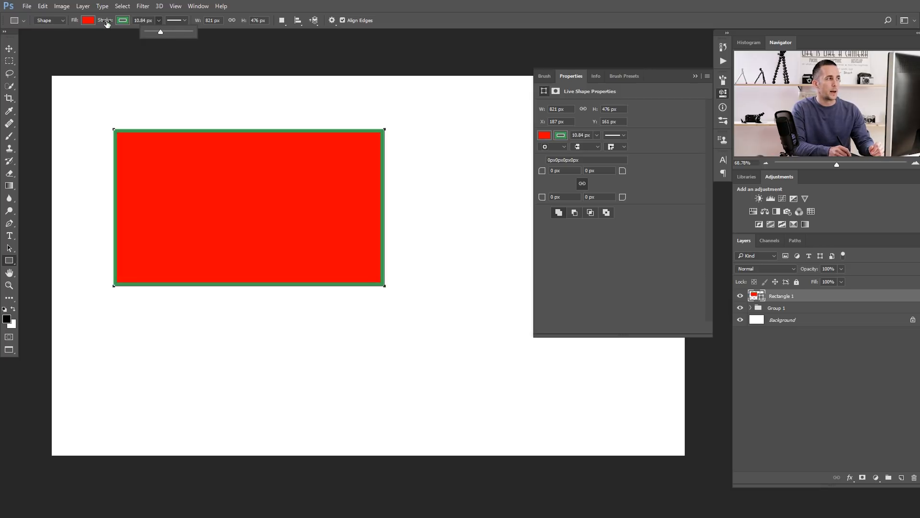
mouse_move(103, 25)
left_mouse_down()
mouse_move(133, 24)
mouse_move(117, 33)
mouse_move(103, 25)
left_mouse_up()
Step: Remove the rectangle's stroke and restore it to green
left_click(123, 20)
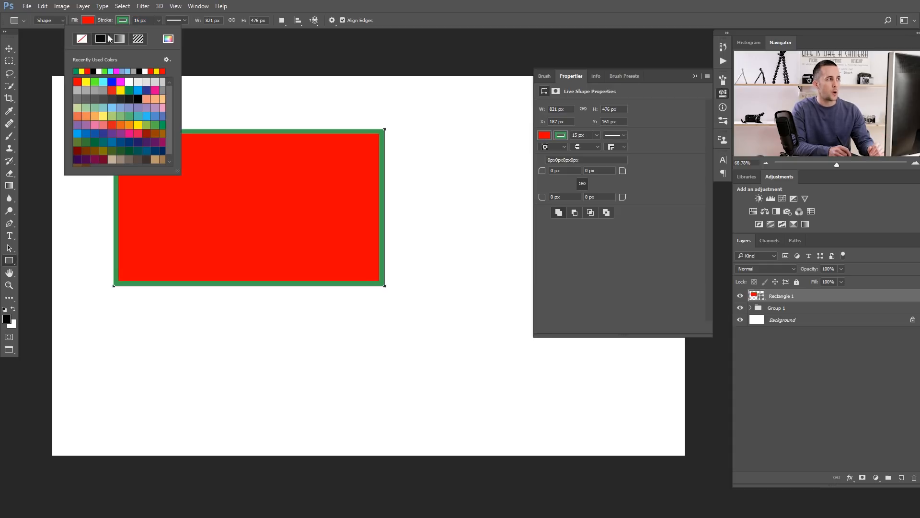
left_click(83, 40)
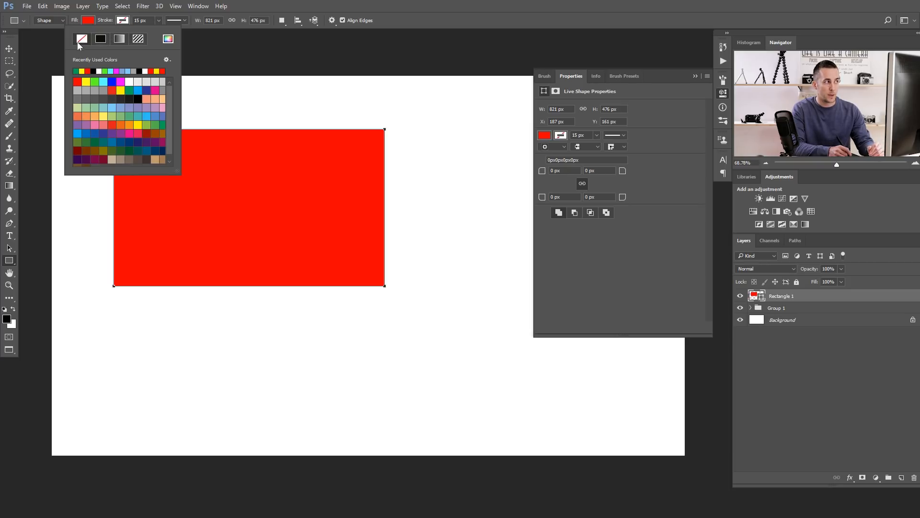
left_click(76, 70)
left_click(122, 21)
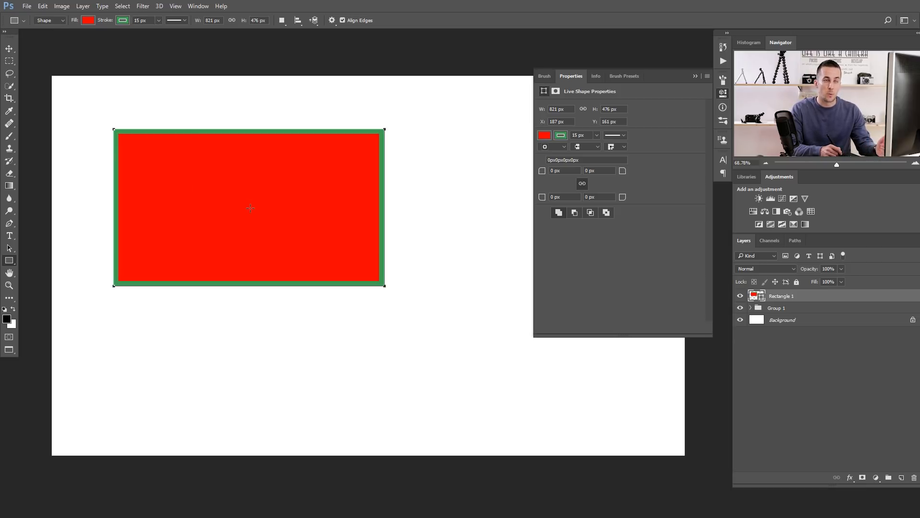
Step: Change the rectangle's fill to teal and its stroke to yellow
left_click(87, 21)
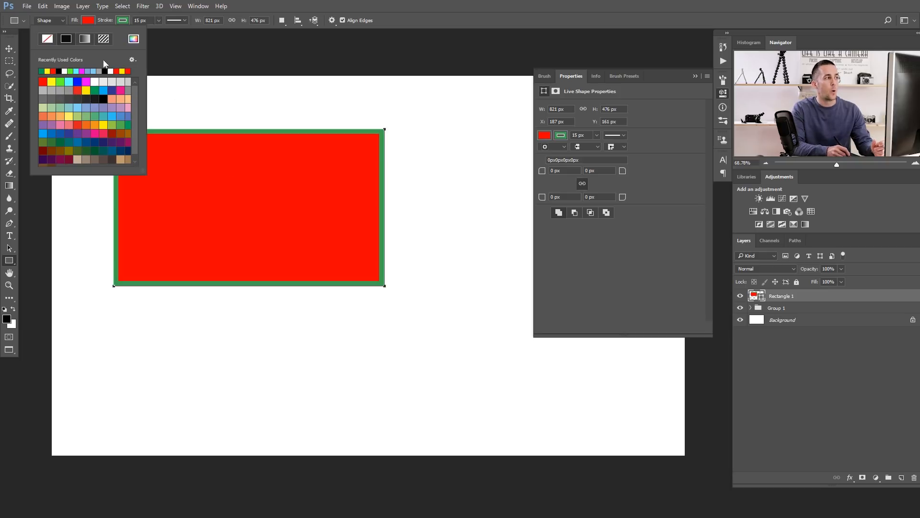
left_click(102, 118)
left_click(123, 21)
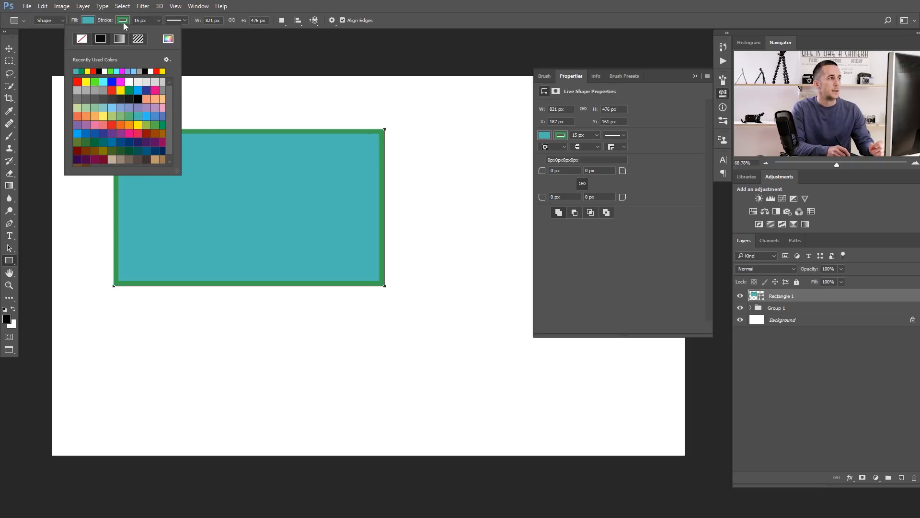
left_click(86, 81)
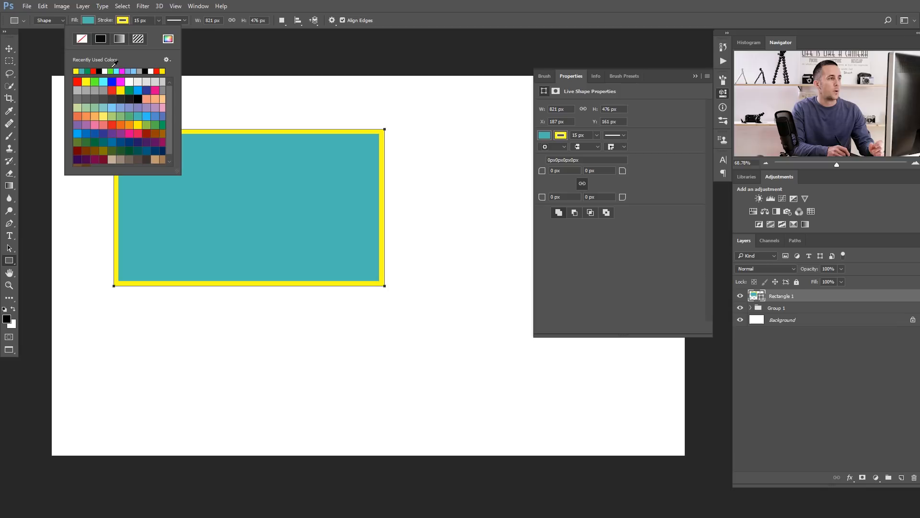
left_click(122, 24)
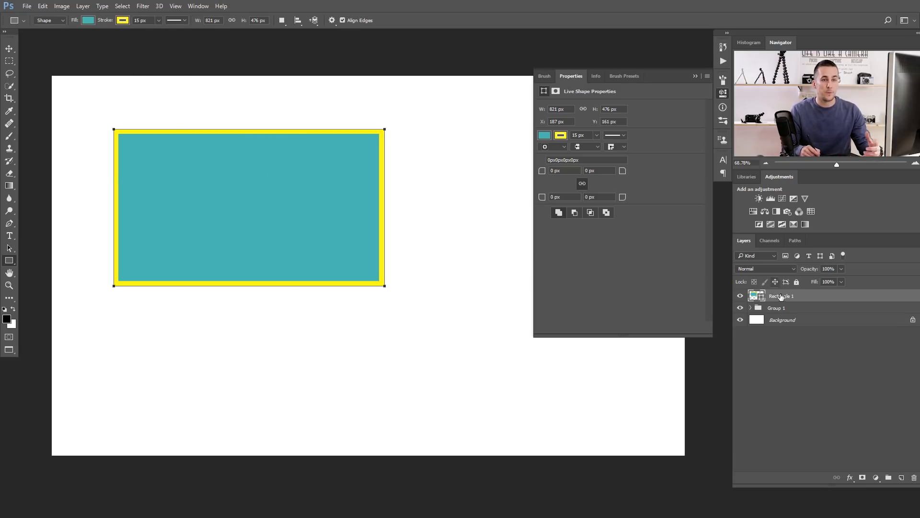
Step: Try rasterizing the Rectangle 1 layer and moving it around the canvas as pixels
right_click(805, 298)
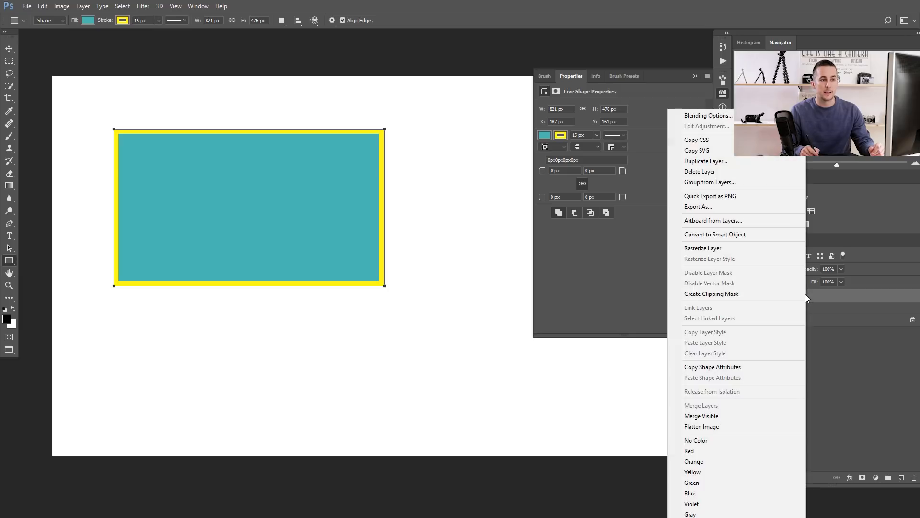
left_click(710, 248)
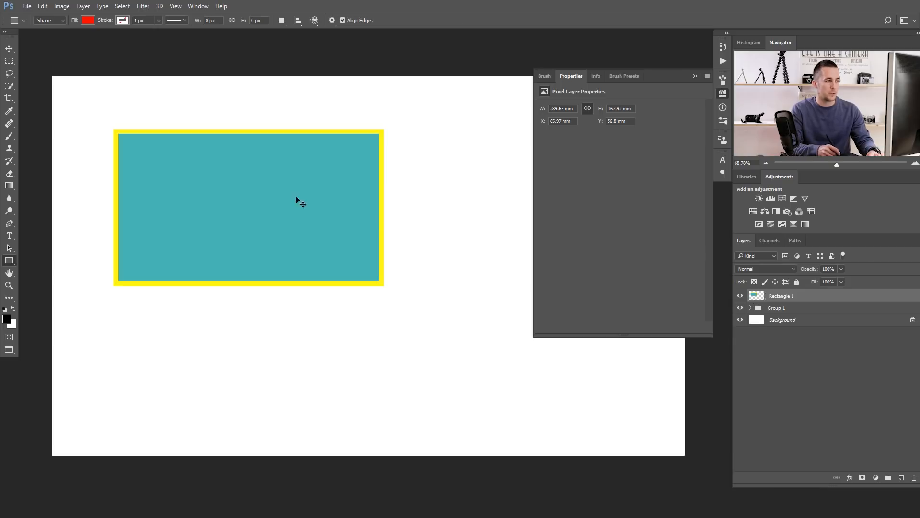
key("v")
left_click_drag(260, 205, 281, 224)
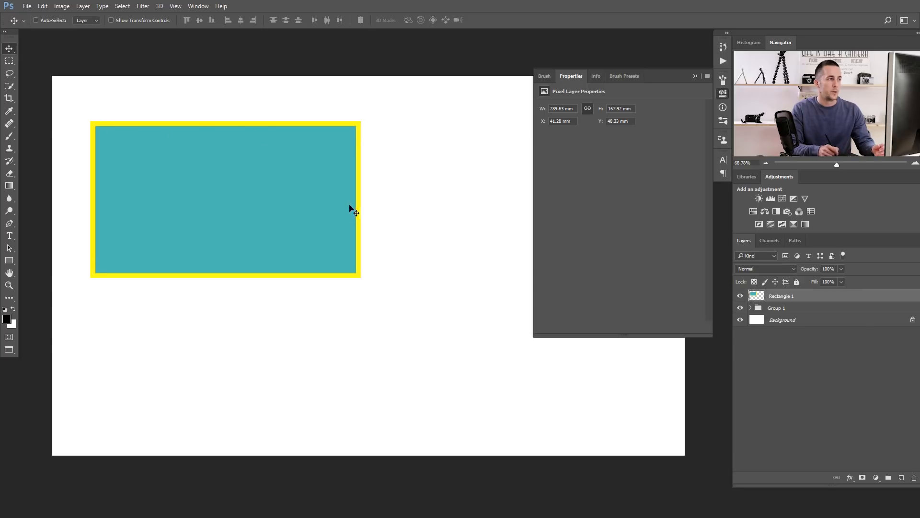
left_click_drag(303, 213, 335, 250)
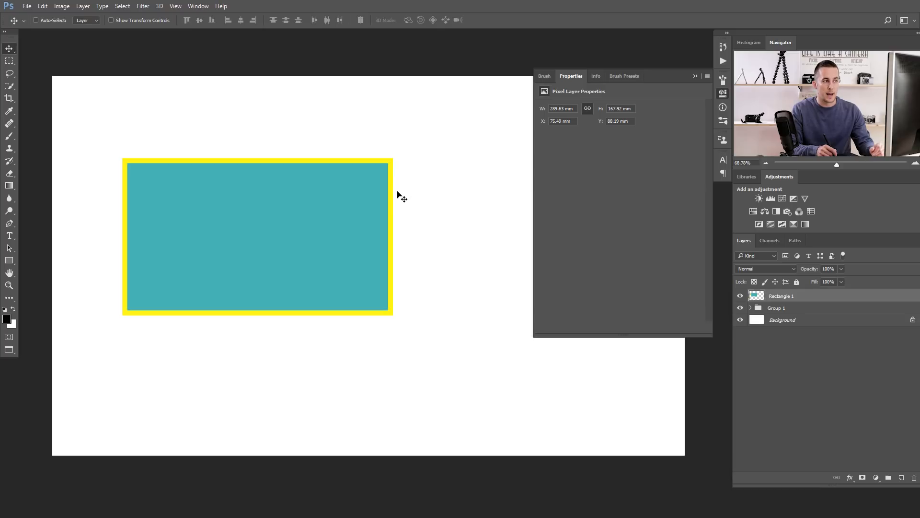
key("ctrl+alt+z")
key("ctrl+alt+z")
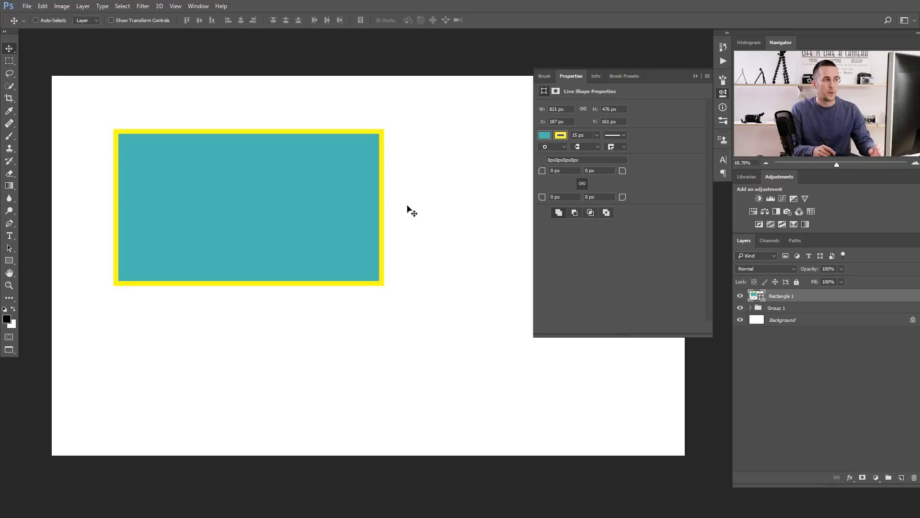
Step: Scale the rectangle up to about 861 by 512 px and move it to about X 139 px, Y 168 px
key("ctrl+t")
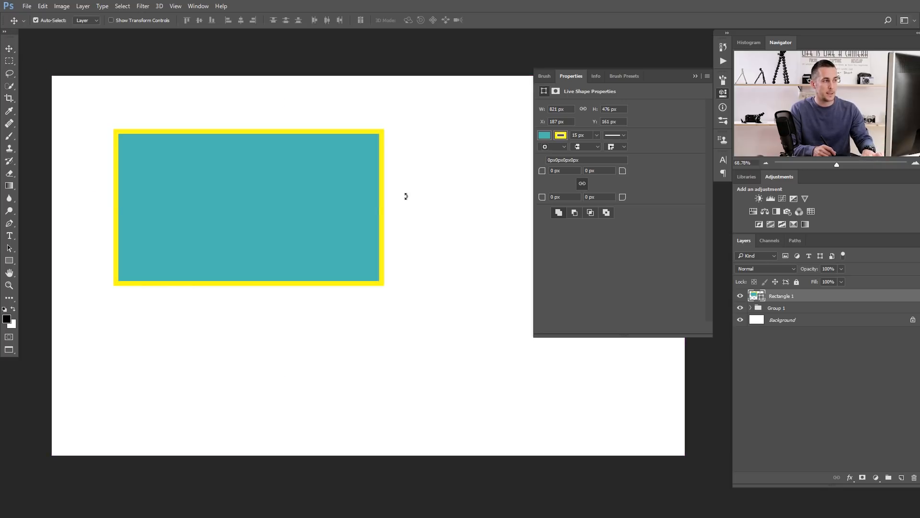
mouse_move(385, 127)
left_mouse_down()
mouse_move(311, 185)
mouse_move(428, 138)
mouse_move(412, 130)
mouse_move(331, 165)
mouse_move(407, 159)
mouse_move(254, 230)
mouse_move(407, 176)
mouse_move(236, 230)
mouse_move(419, 168)
mouse_move(403, 181)
mouse_move(441, 171)
mouse_move(326, 216)
mouse_move(444, 175)
mouse_move(341, 210)
mouse_move(443, 178)
mouse_move(363, 211)
mouse_move(450, 189)
mouse_move(356, 207)
mouse_move(395, 194)
mouse_move(408, 127)
mouse_move(395, 205)
mouse_move(268, 196)
mouse_move(313, 139)
mouse_move(343, 164)
mouse_move(271, 199)
mouse_move(265, 176)
mouse_move(343, 185)
mouse_move(270, 183)
mouse_move(281, 153)
mouse_move(374, 145)
mouse_move(330, 145)
mouse_move(282, 169)
mouse_move(254, 206)
mouse_move(263, 191)
mouse_move(372, 136)
mouse_move(333, 145)
mouse_move(373, 134)
mouse_move(265, 174)
mouse_move(179, 251)
mouse_move(320, 158)
mouse_move(367, 156)
mouse_move(358, 146)
mouse_move(365, 123)
mouse_move(374, 123)
mouse_move(278, 188)
mouse_move(407, 117)
mouse_move(397, 117)
left_mouse_up()
left_click(426, 22)
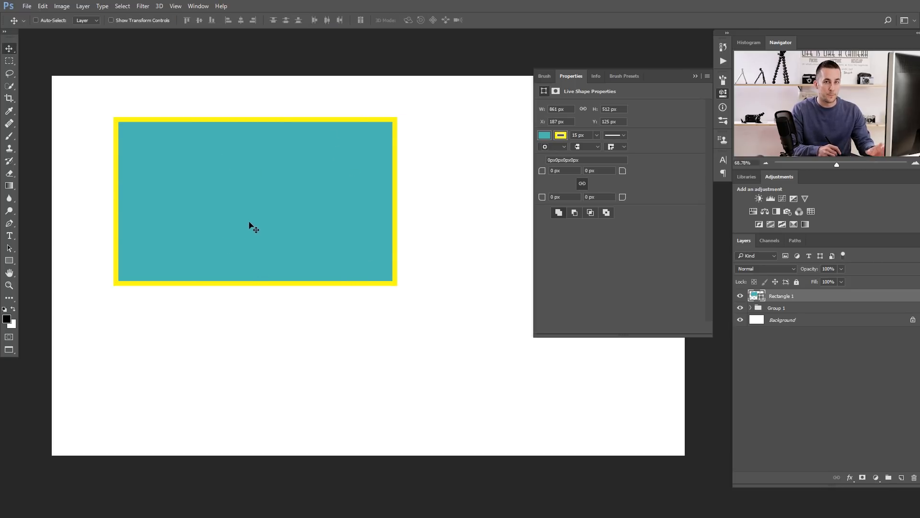
left_click_drag(270, 207, 254, 221)
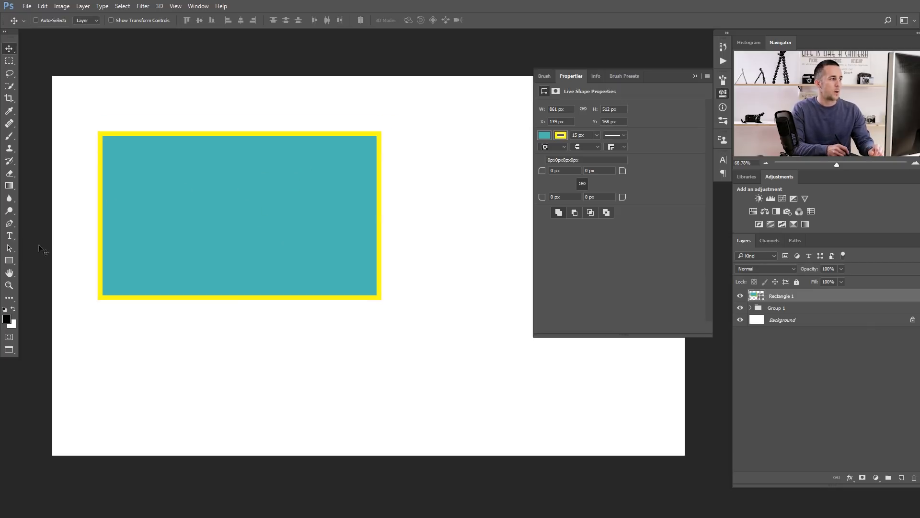
Step: Switch the rectangle's stroke from a solid line to the dashed line style
left_click(9, 260)
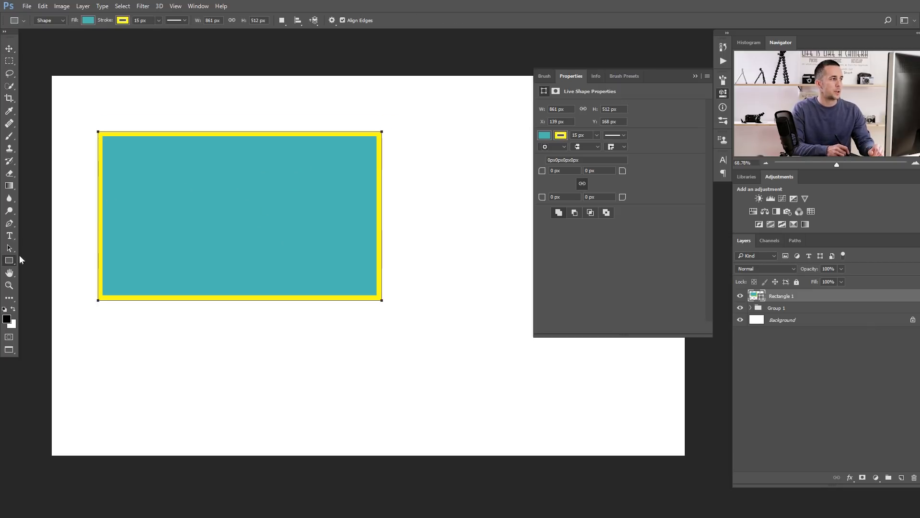
left_click(184, 20)
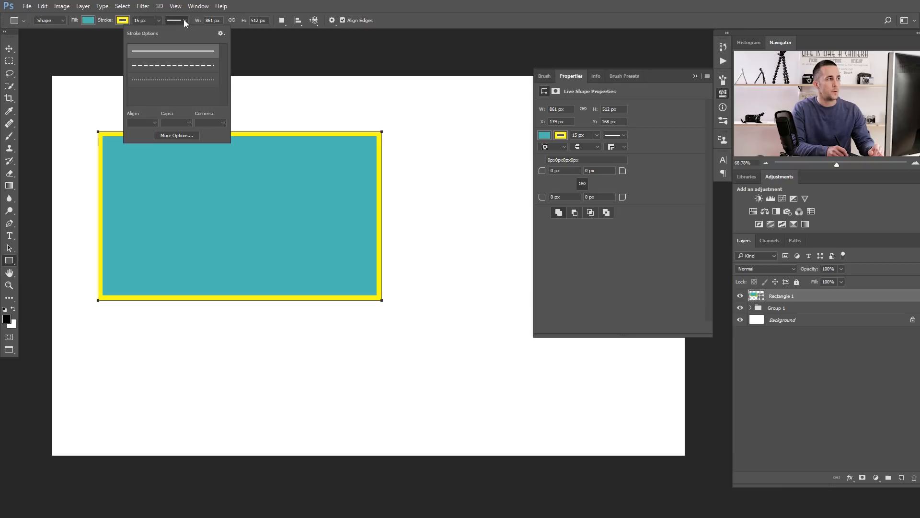
left_click(155, 67)
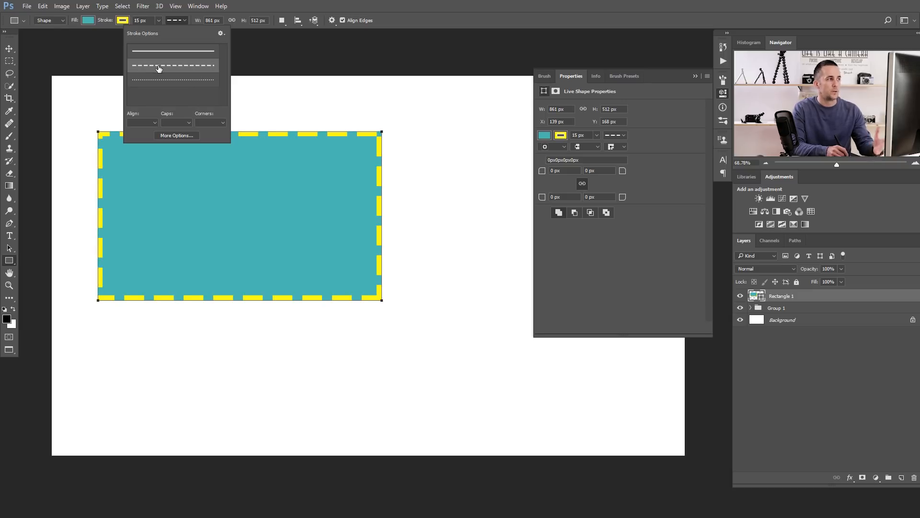
left_click(184, 21)
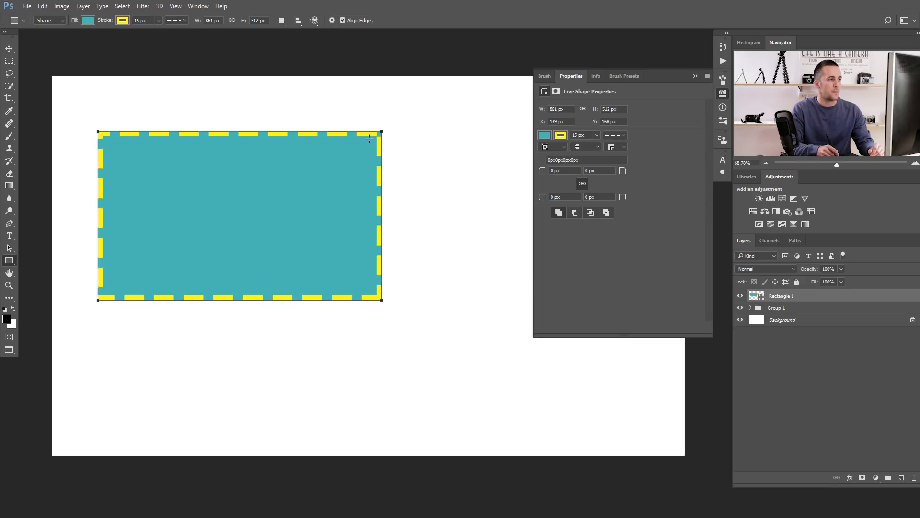
Step: Try a custom dashed stroke on the rectangle with dash 2 and gap 4, plus extra dashes of 2 and 3
left_click(184, 20)
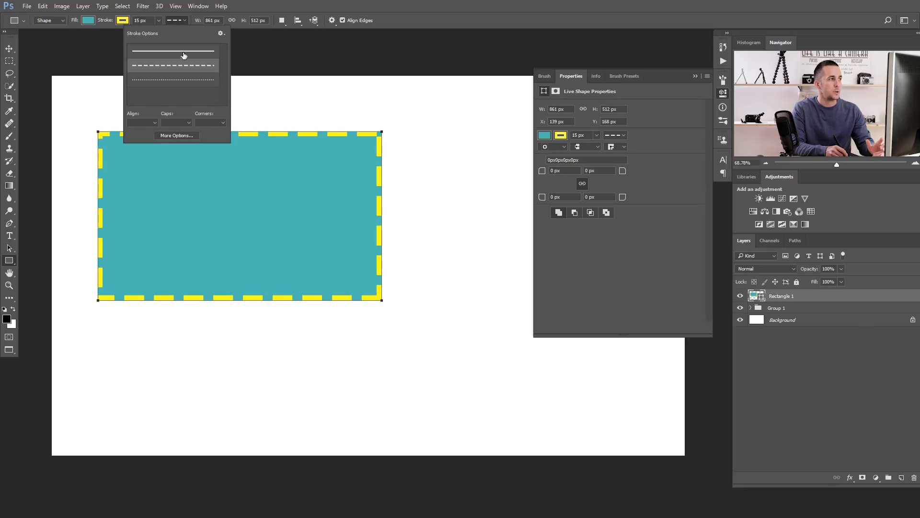
left_click(180, 136)
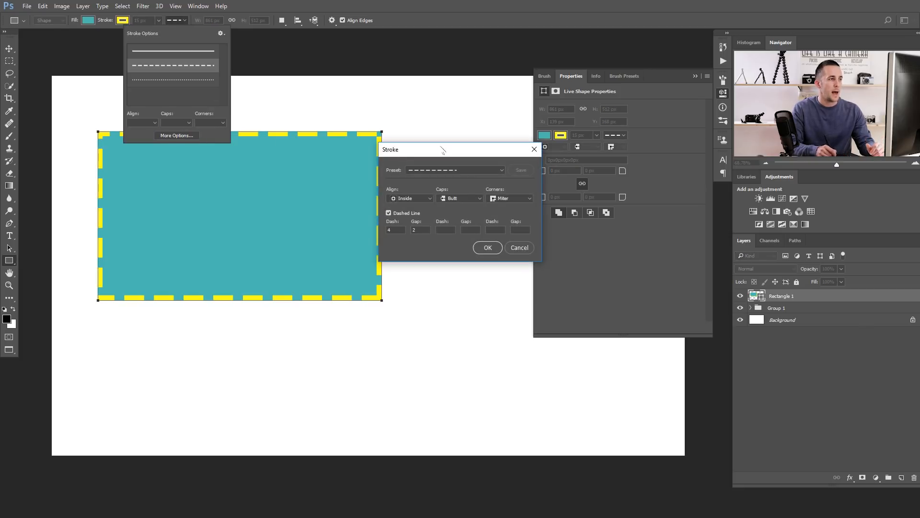
mouse_move(451, 152)
left_mouse_down()
mouse_move(373, 270)
mouse_move(466, 216)
left_mouse_up()
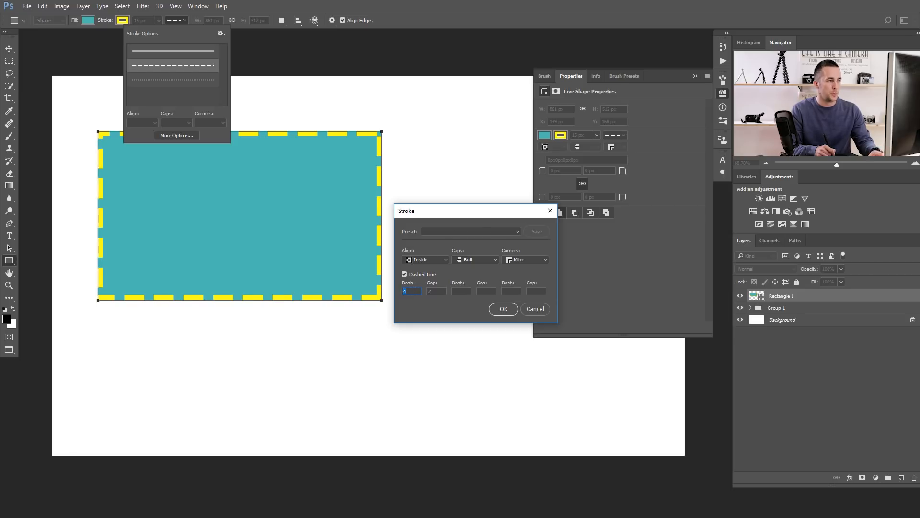
type("2")
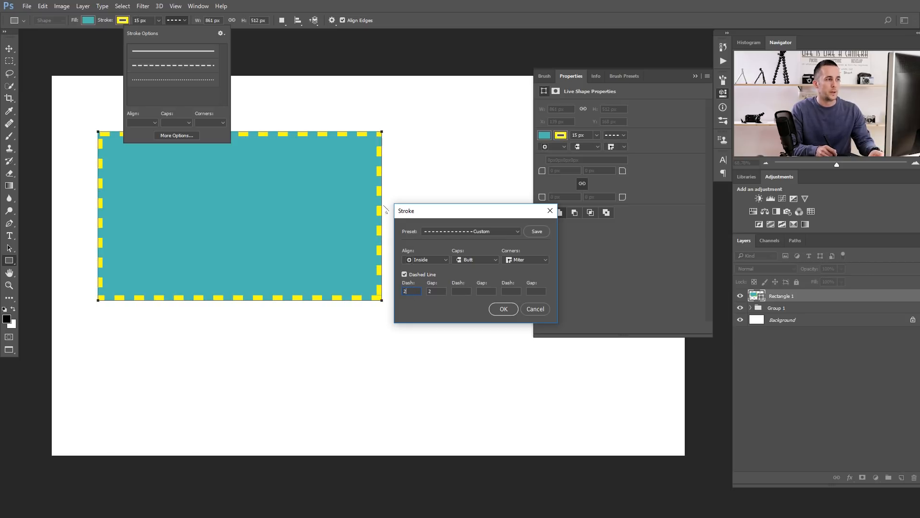
type("1")
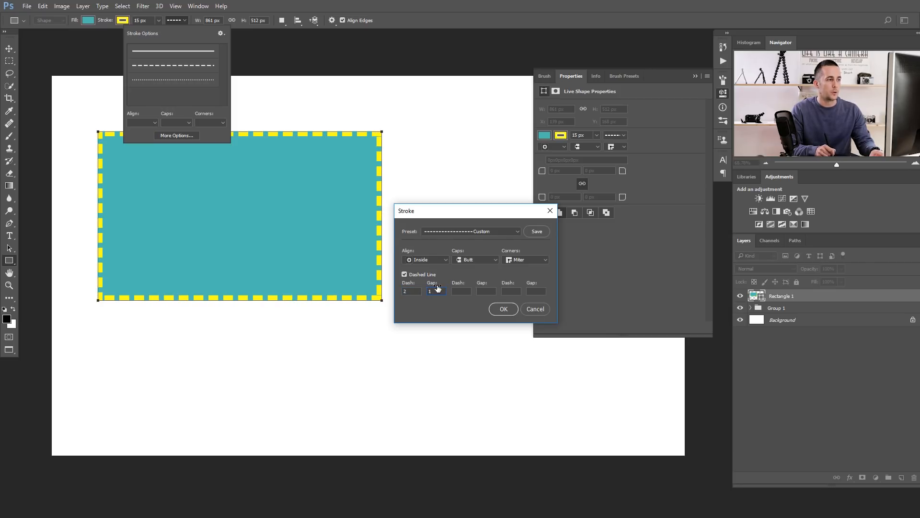
type("4")
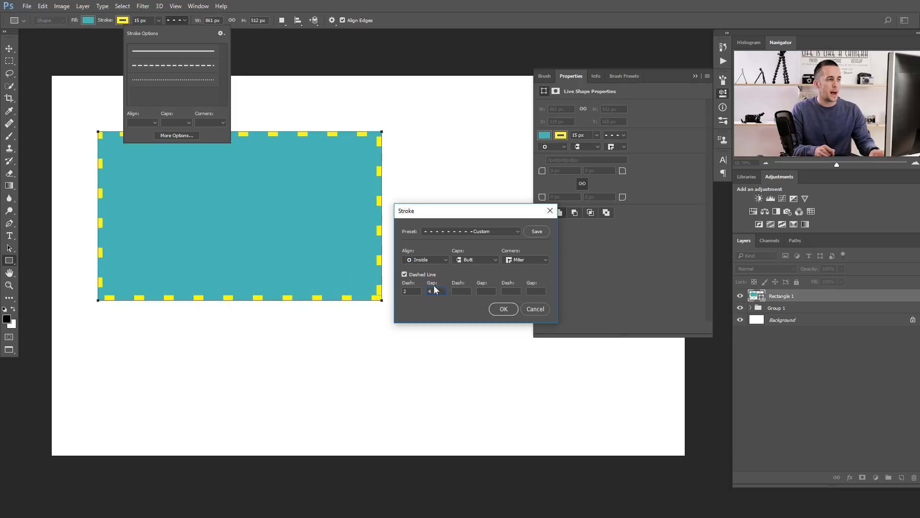
left_click(463, 291)
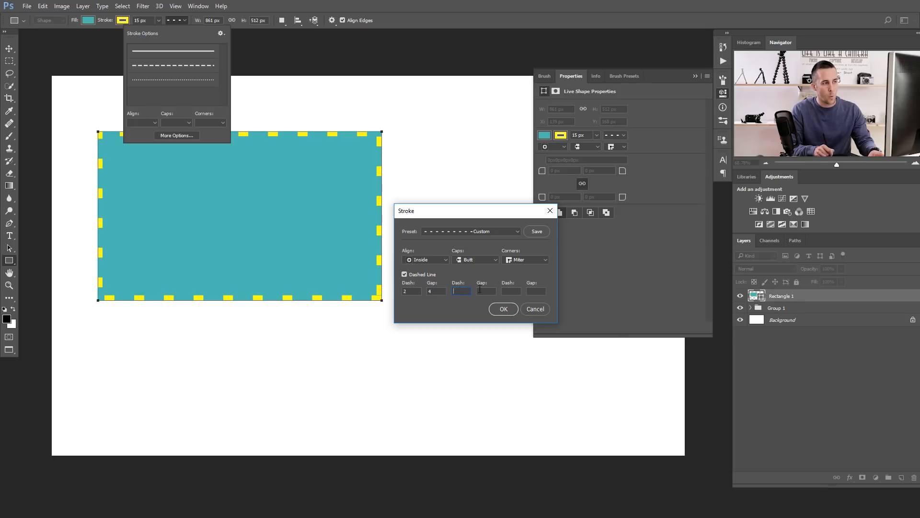
type("2")
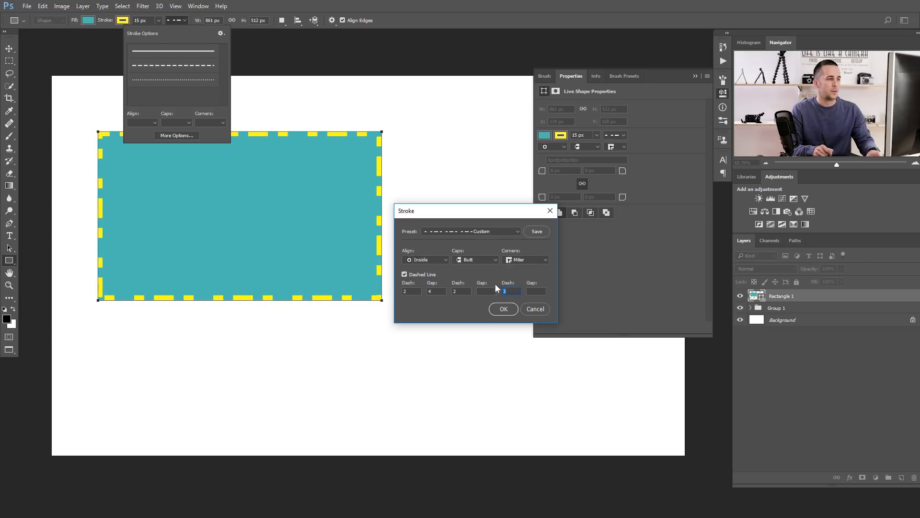
Step: Clear the extra dash values and set the stroke pattern back to dash 4 and gap 2
key("BackSpace")
left_click_drag(435, 291, 396, 292)
key("BackSpace")
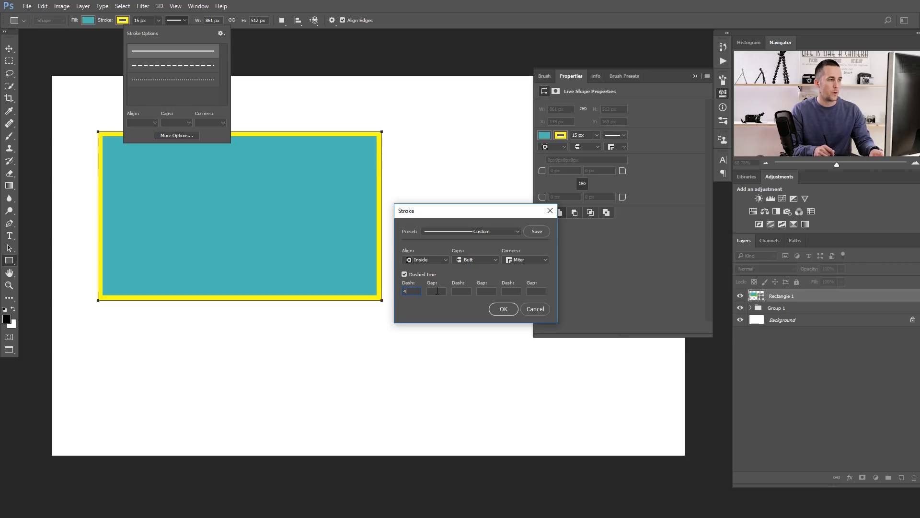
type("2")
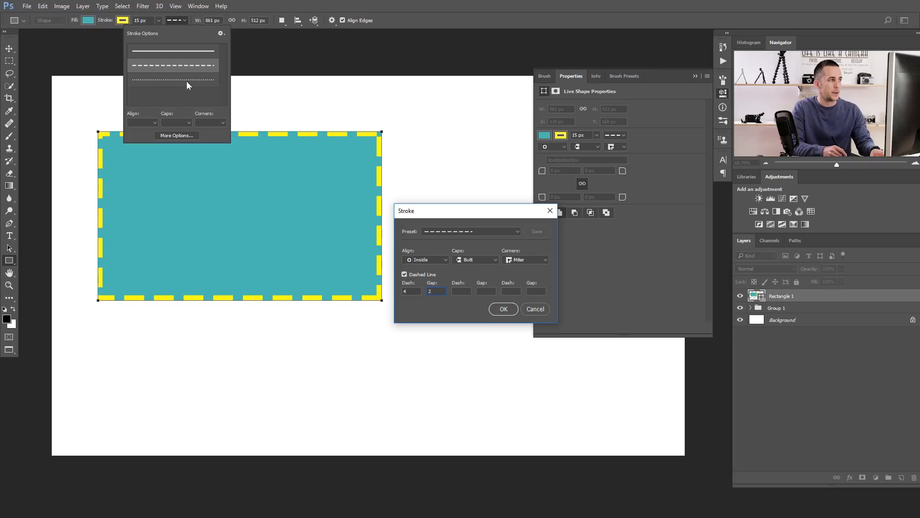
Step: Apply the dotted stroke preset and set its gap to 4
left_click(466, 231)
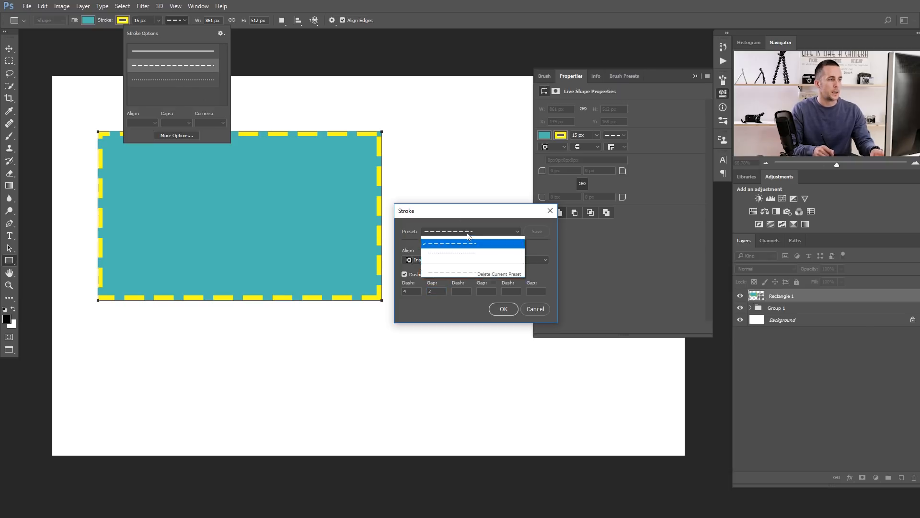
left_click(459, 261)
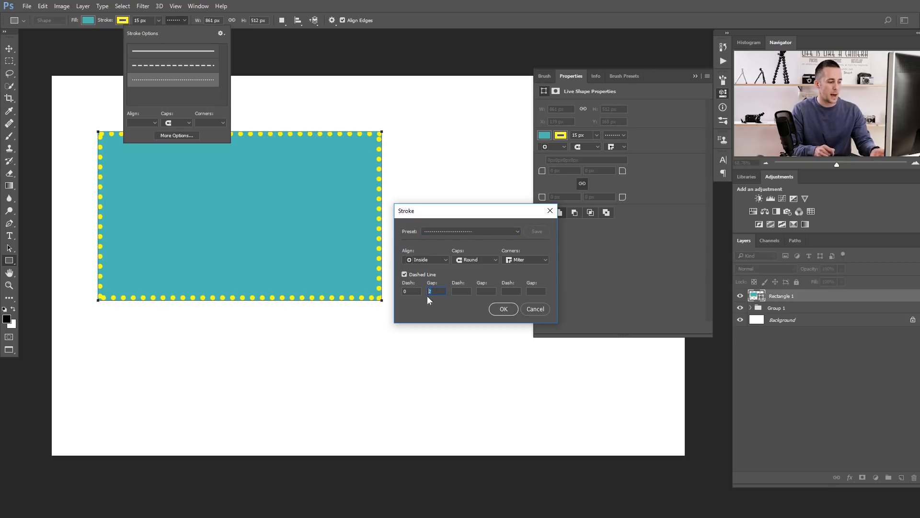
type("4")
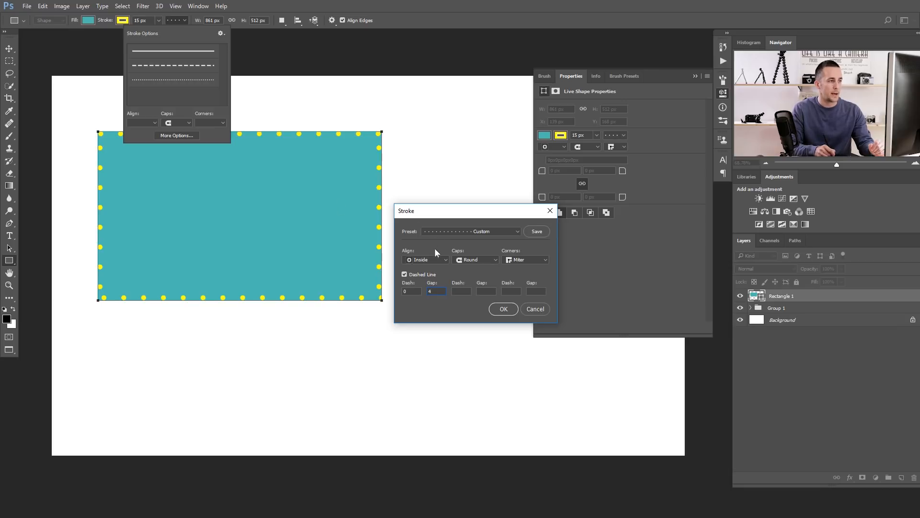
Step: Try Center alignment for the dotted stroke, switch it to Outside and accept the stroke settings
left_click(425, 277)
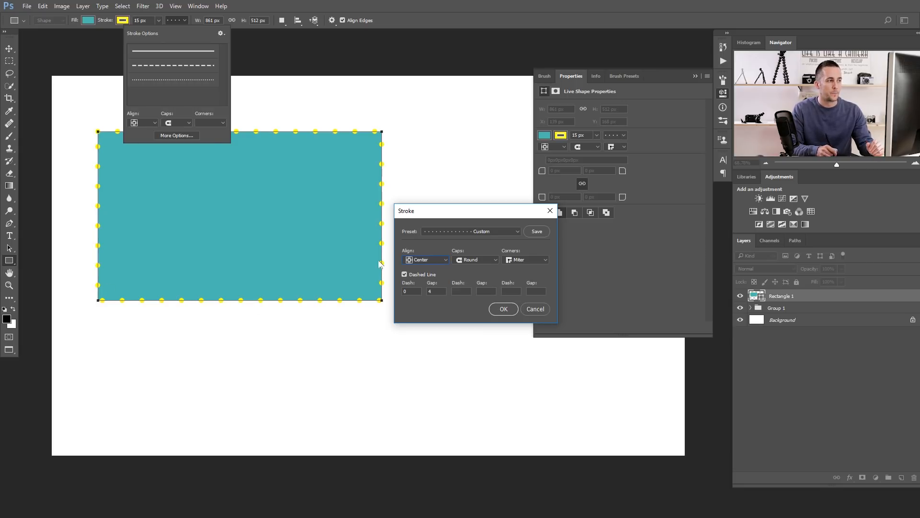
left_click(426, 258)
left_click(424, 284)
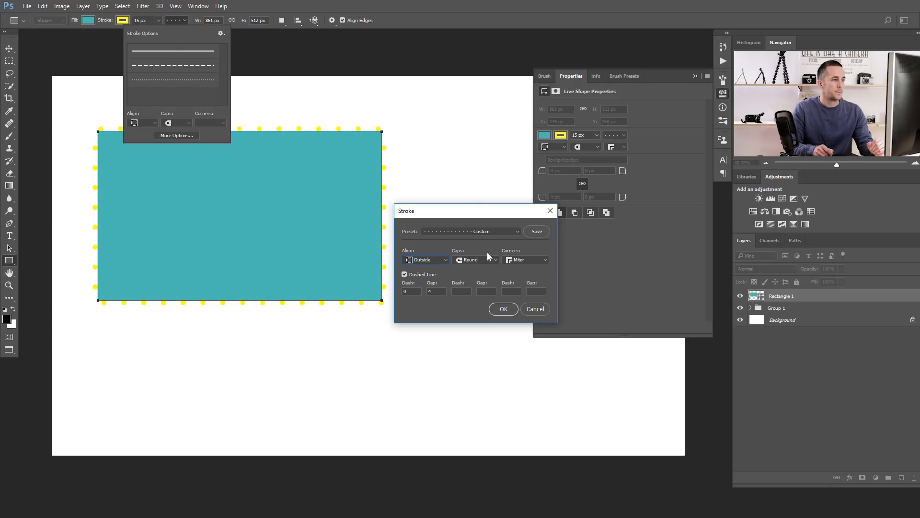
left_click(503, 310)
Step: Change the rectangle's stroke colour to red
left_click(124, 21)
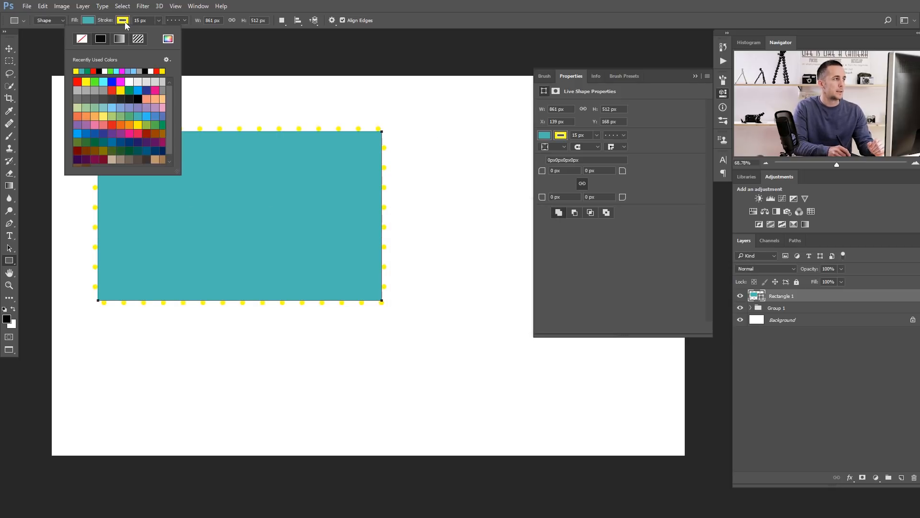
left_click(80, 82)
left_click(123, 21)
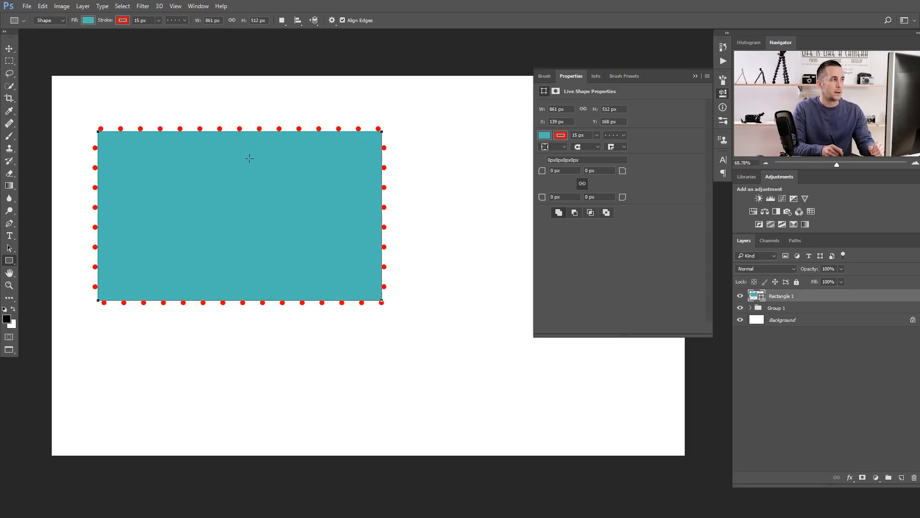
Step: Compare the rectangle's stroke alignments by applying inside, centre and outside in turn
left_click(185, 20)
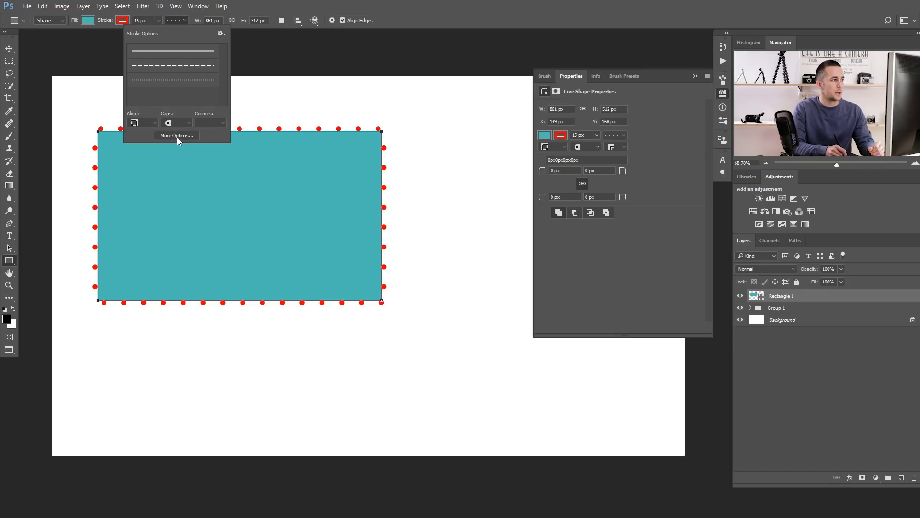
left_click(148, 122)
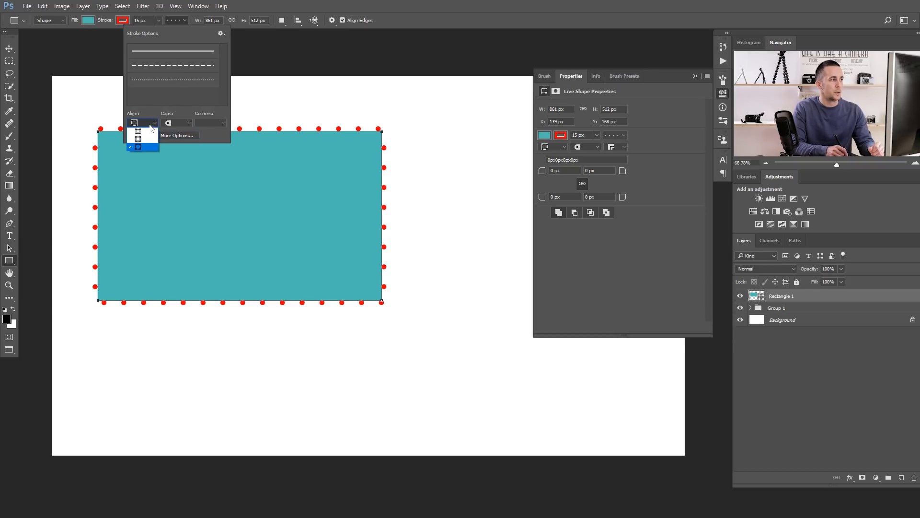
left_click(147, 132)
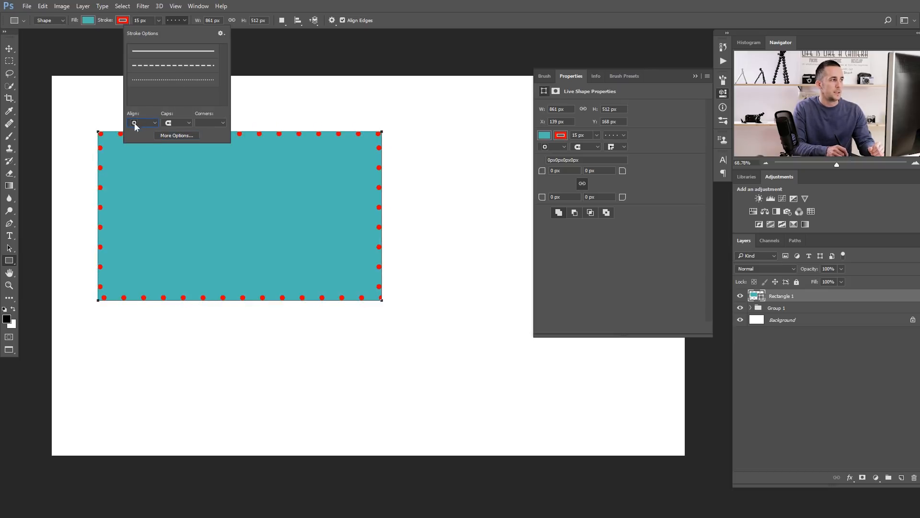
left_click(137, 124)
left_click(145, 128)
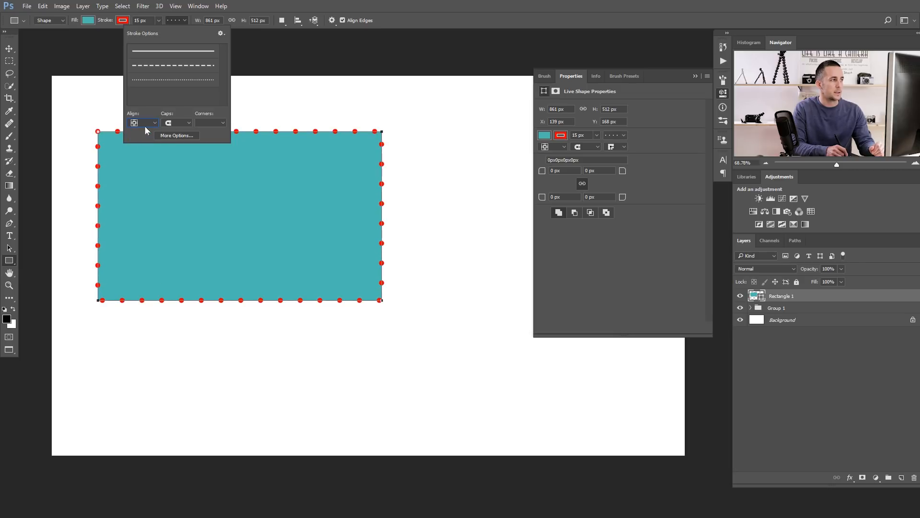
left_click(145, 143)
Step: Align the rectangle's stroke to the inside and switch it to a solid line
left_click(149, 122)
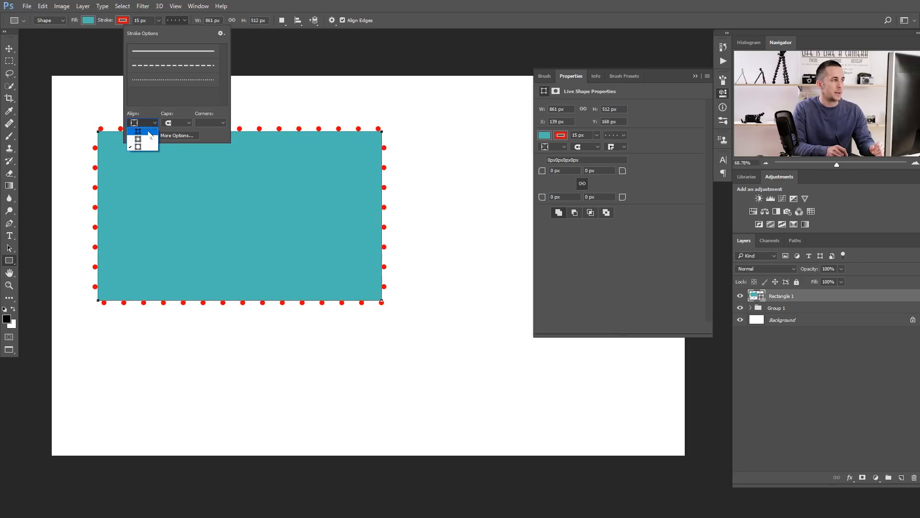
left_click(144, 128)
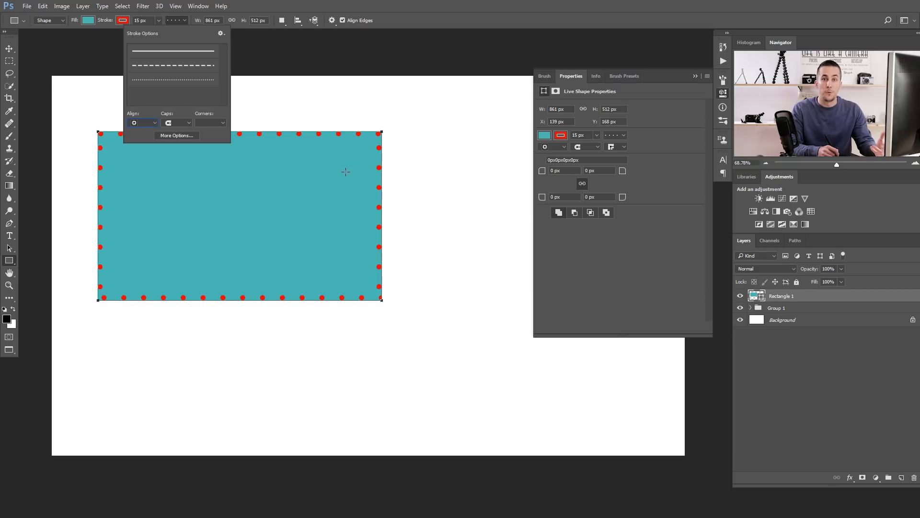
left_click(172, 51)
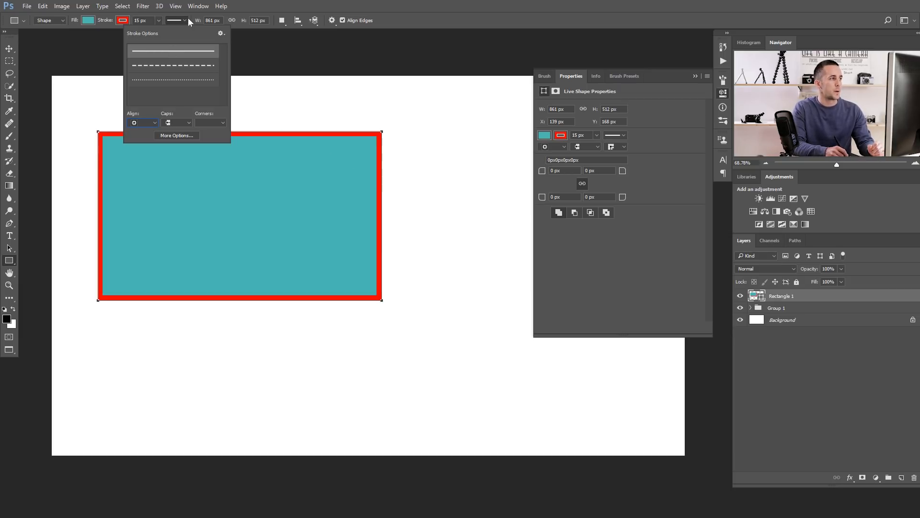
left_click(187, 20)
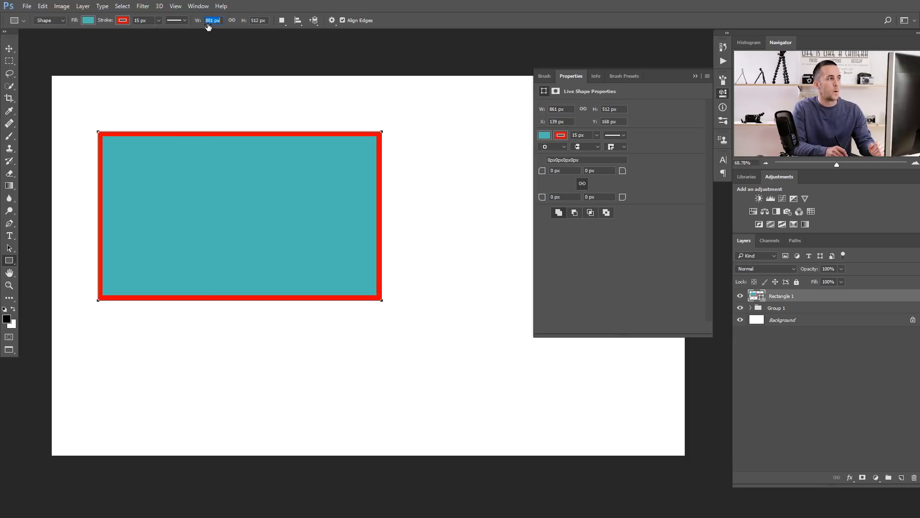
Step: Adjust the rectangle's width and height, link the two dimensions and scale it to about 909 by 618 px
left_click_drag(201, 22, 235, 22)
double_click(206, 21)
type("935")
key("Return")
mouse_move(198, 22)
left_mouse_down()
mouse_move(180, 24)
mouse_move(204, 22)
left_mouse_up()
double_click(259, 20)
mouse_move(262, 22)
left_mouse_down()
mouse_move(281, 22)
mouse_move(247, 24)
left_mouse_up()
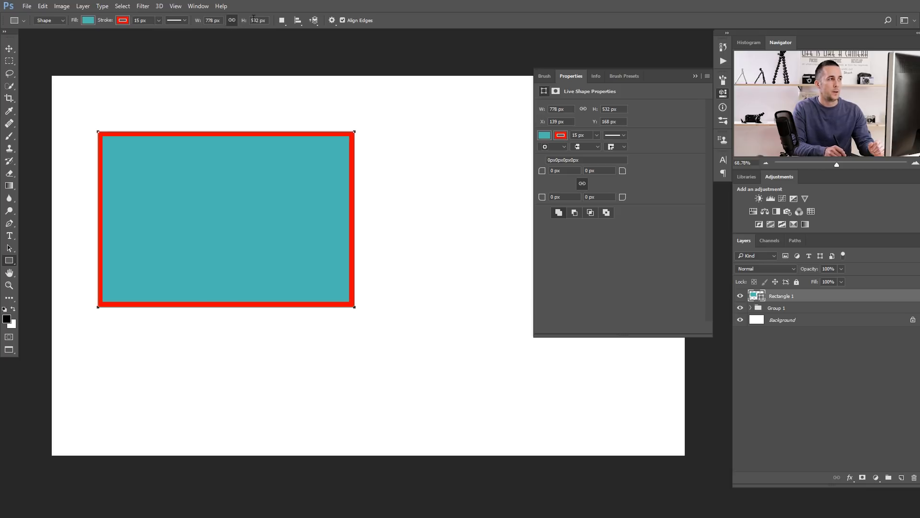
mouse_move(199, 23)
left_mouse_down()
mouse_move(225, 22)
mouse_move(179, 23)
mouse_move(190, 24)
left_mouse_up()
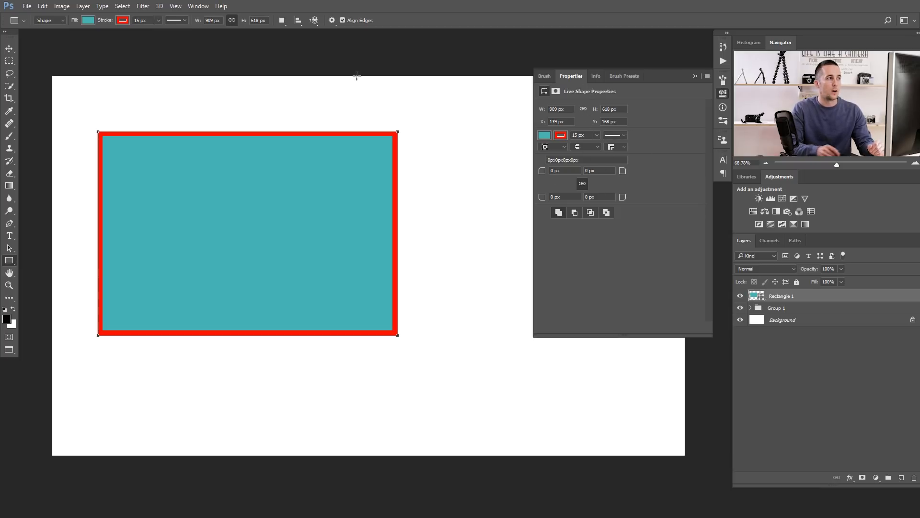
Step: With the New Layer path operation, draw two small rectangles of about 296 by 229 px and 293 by 187 px beside and below the large one
left_click(695, 76)
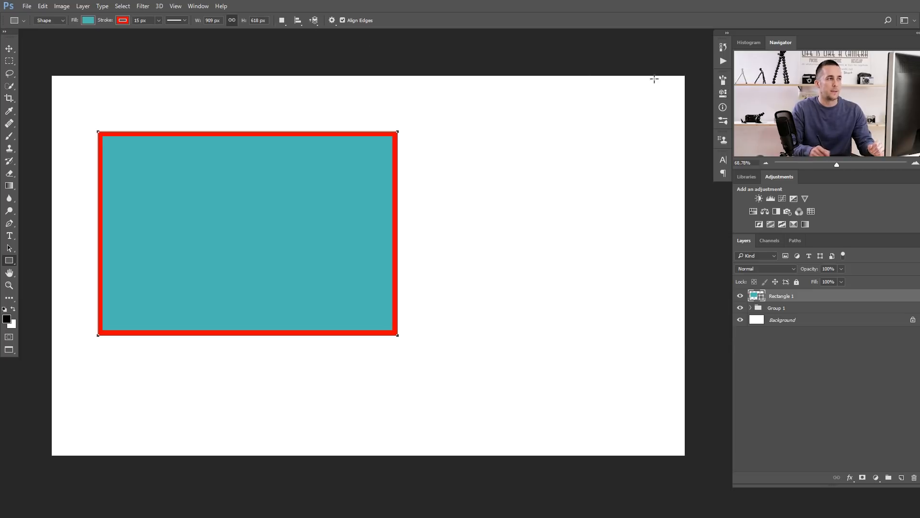
left_click(282, 21)
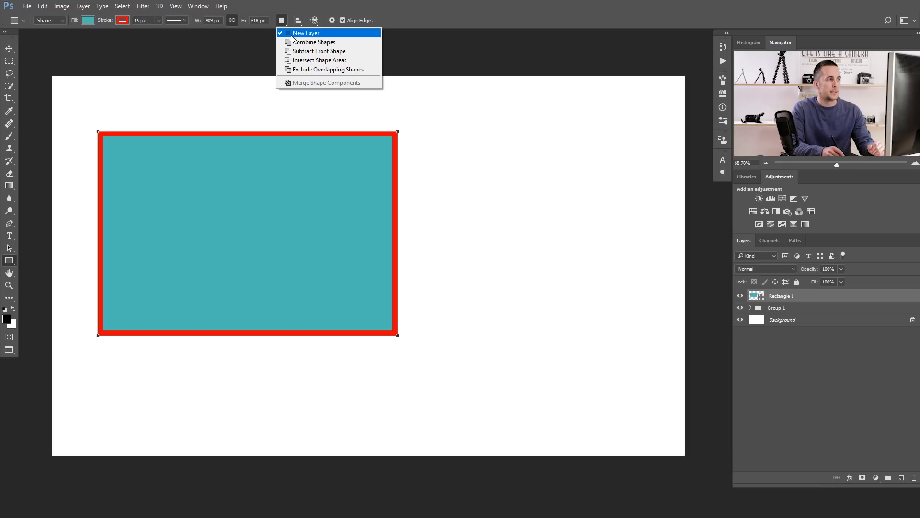
left_click(306, 34)
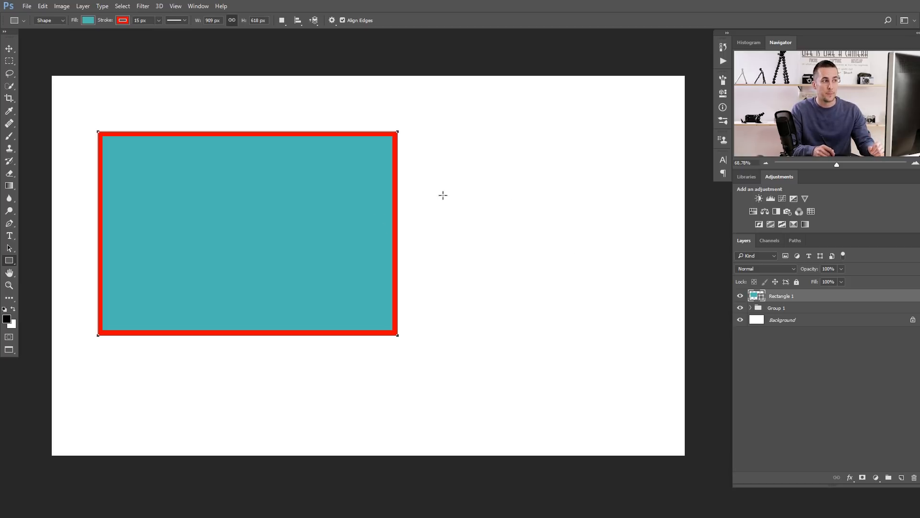
left_click_drag(436, 215, 539, 289)
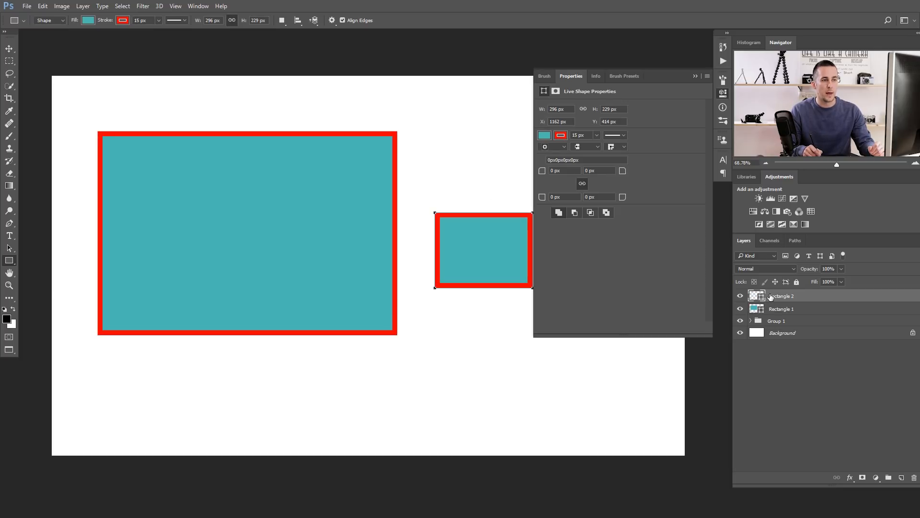
left_click_drag(304, 354, 401, 416)
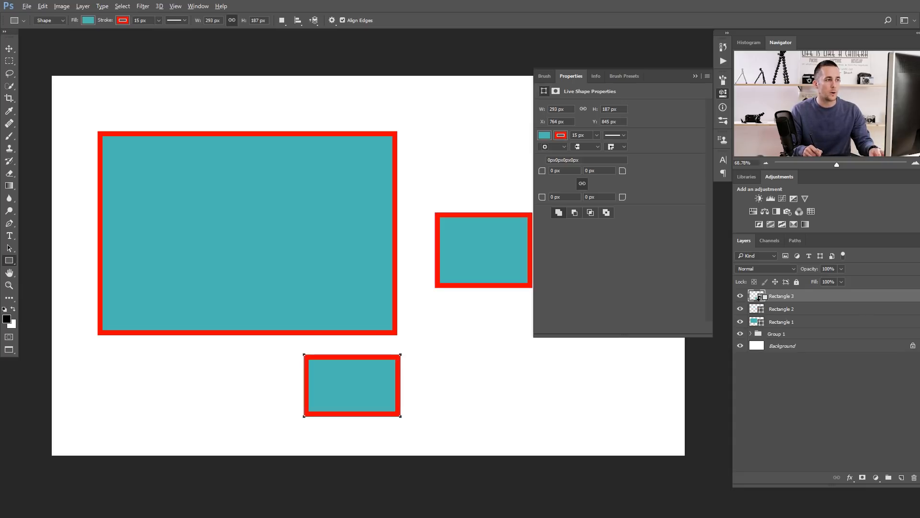
Step: Undo both small rectangles so only the large one remains
key("super+space")
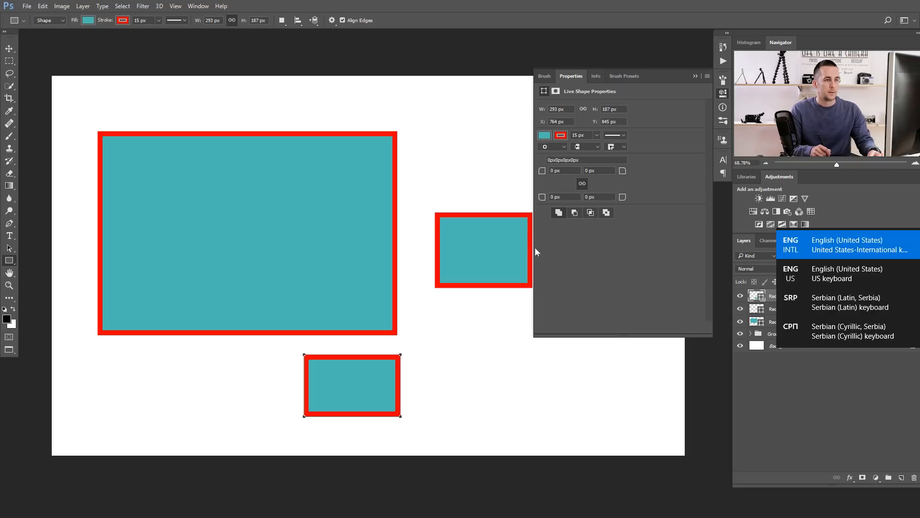
key("ctrl+alt+z")
key("ctrl+alt+z")
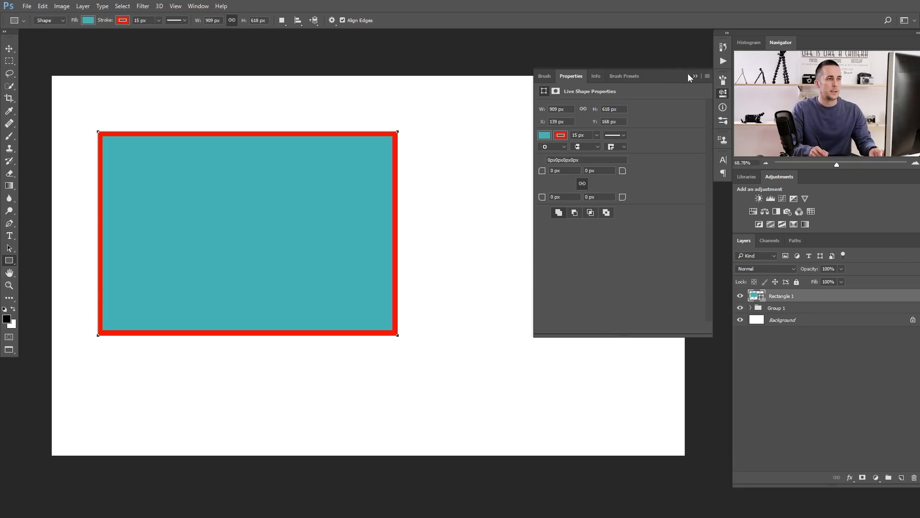
Step: With the Combine Shapes path operation, draw a rectangle about 323 by 293 px beside the large one and another about 447 by 391 px overlapping its lower-right corner
left_click(283, 20)
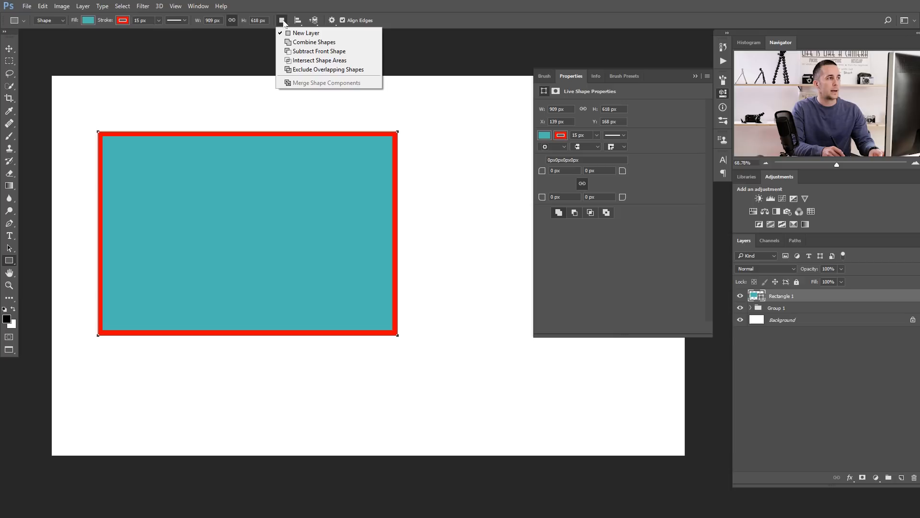
left_click(334, 45)
left_click_drag(533, 178, 622, 181)
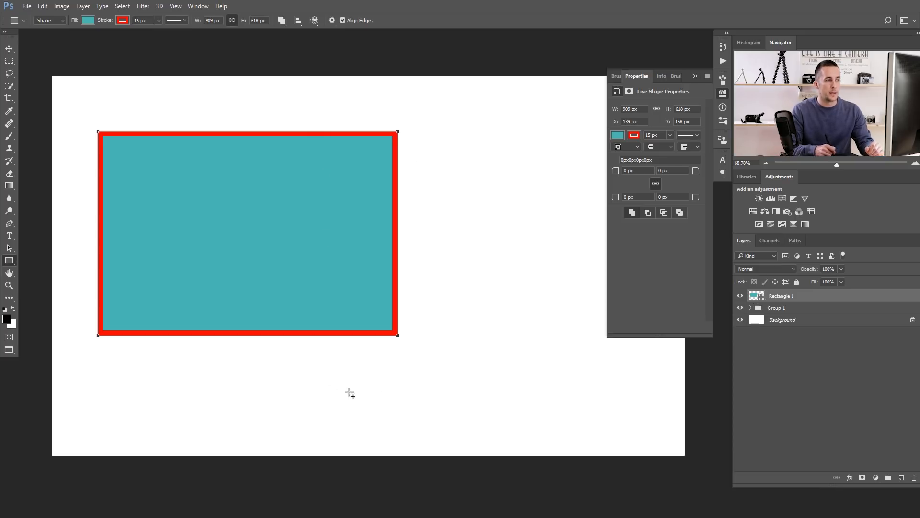
mouse_move(448, 229)
left_mouse_down()
mouse_move(467, 269)
mouse_move(555, 326)
left_mouse_up()
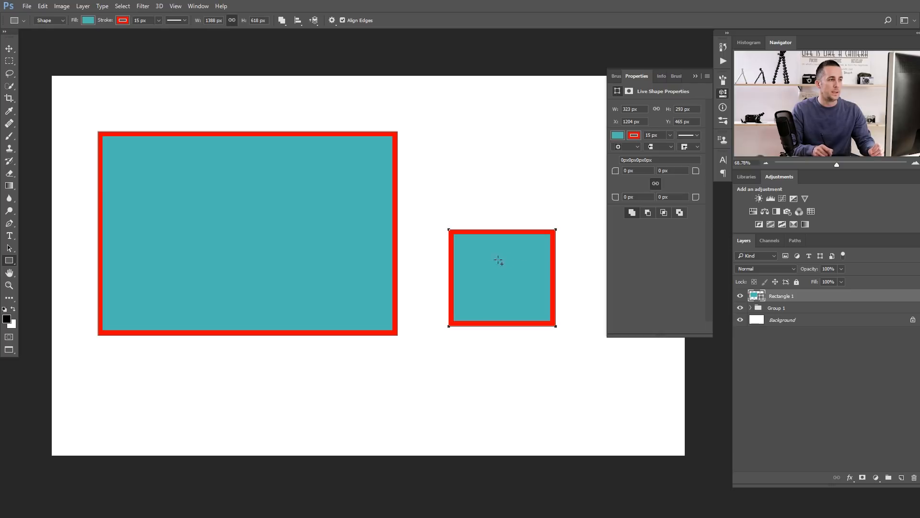
mouse_move(278, 261)
left_mouse_down()
mouse_move(344, 330)
mouse_move(425, 390)
left_mouse_up()
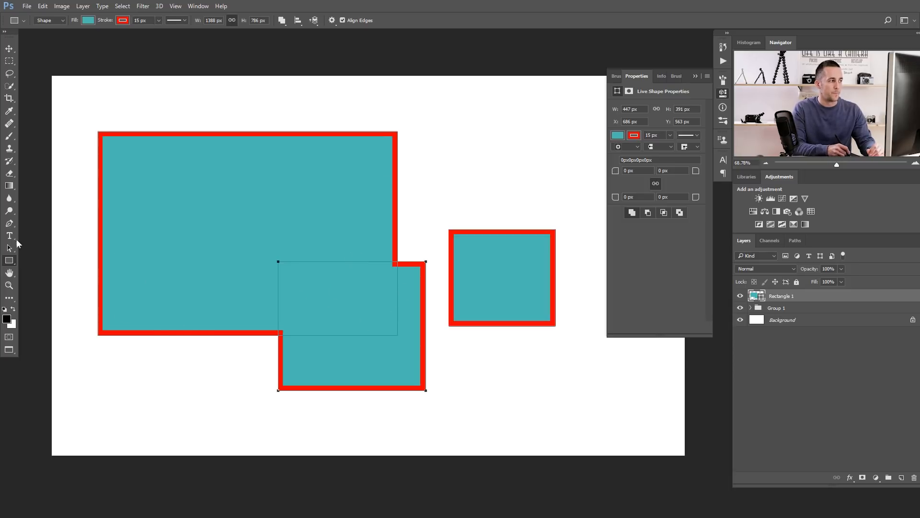
Step: With the Path Selection tool, move the 323 by 293 px rectangle over the large one's right edge and the 447 by 391 px one farther down and right
left_click_drag(9, 246, 53, 251)
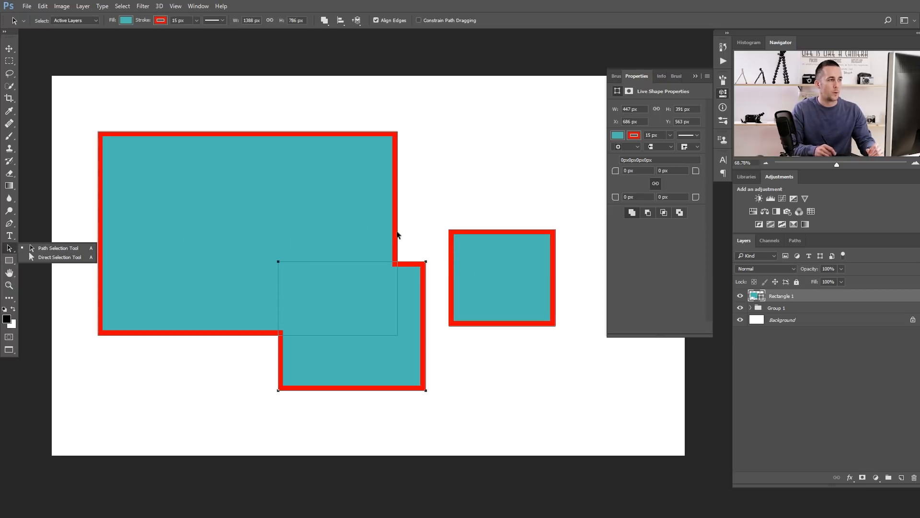
left_click(451, 258)
left_click_drag(458, 257, 382, 217)
left_click(513, 226)
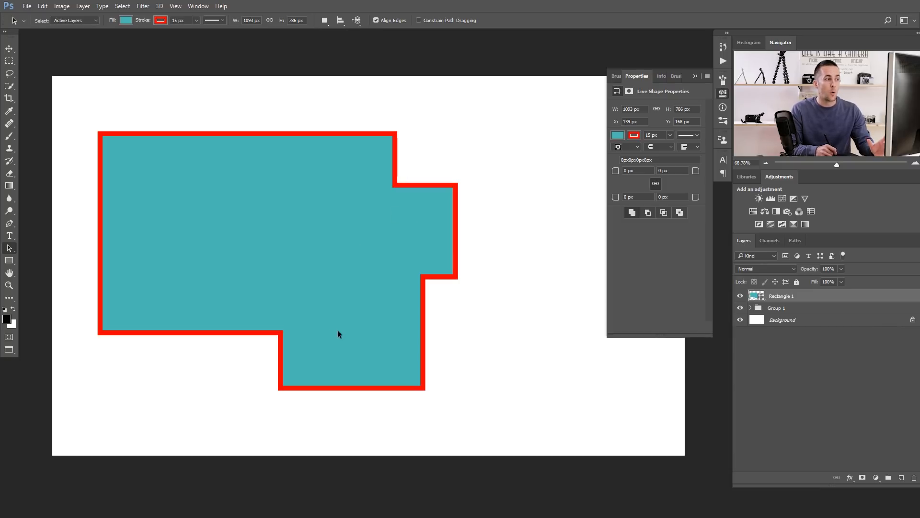
left_click(301, 330)
left_click_drag(357, 350, 407, 332)
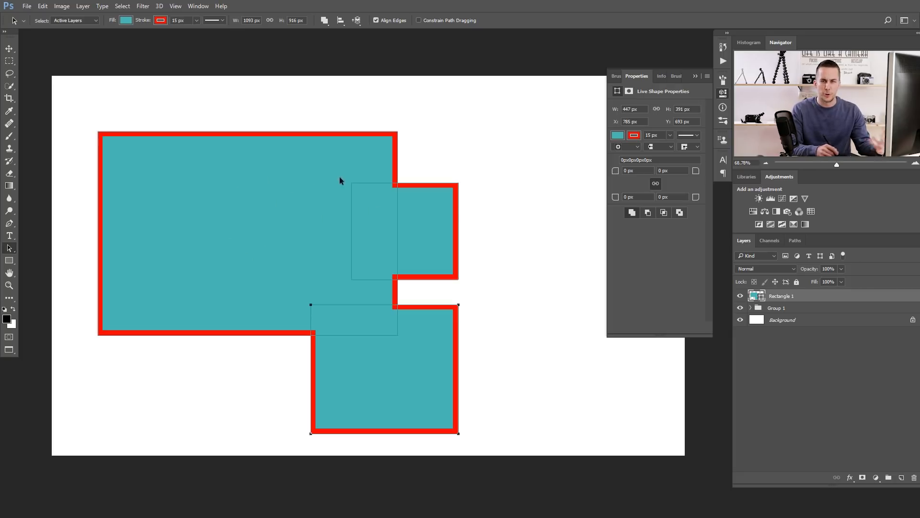
Step: Rearrange the components so the large rectangle sits farther right, with the smaller ones over its lower-left and upper-left corners, and deselect them
left_click_drag(407, 345, 188, 347)
left_click_drag(436, 219, 331, 153)
left_click_drag(351, 264, 427, 280)
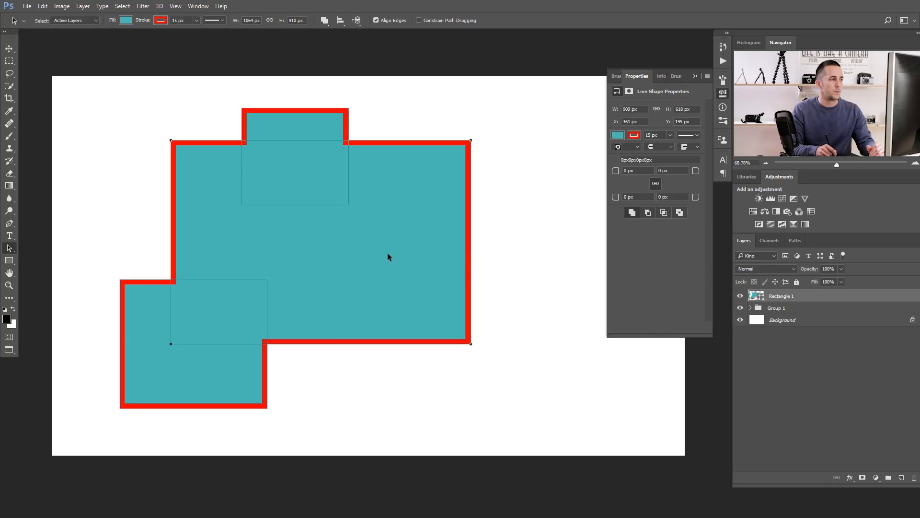
left_click_drag(387, 254, 386, 264)
left_click_drag(260, 162, 138, 162)
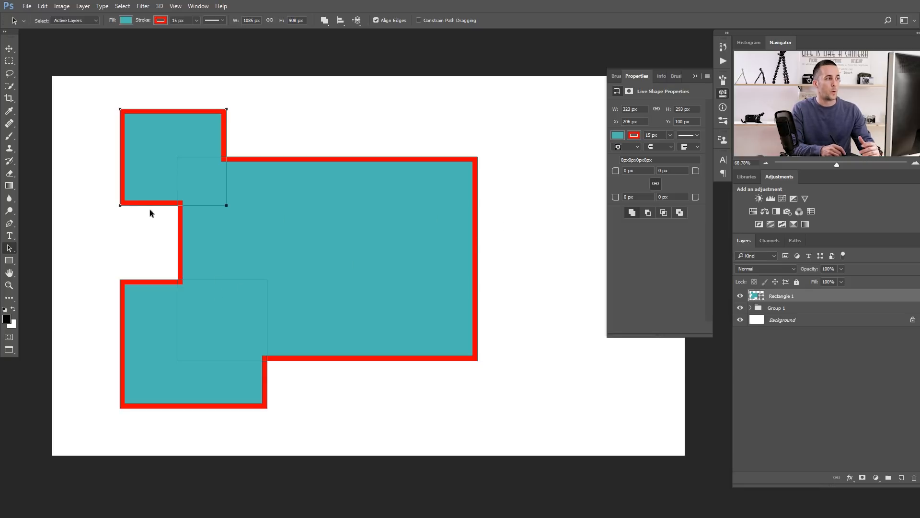
left_click(510, 198)
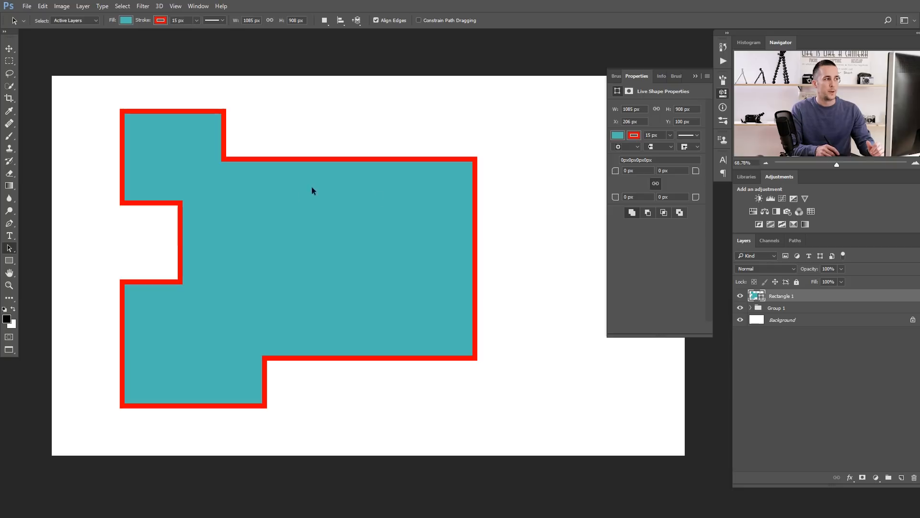
right_click(790, 297)
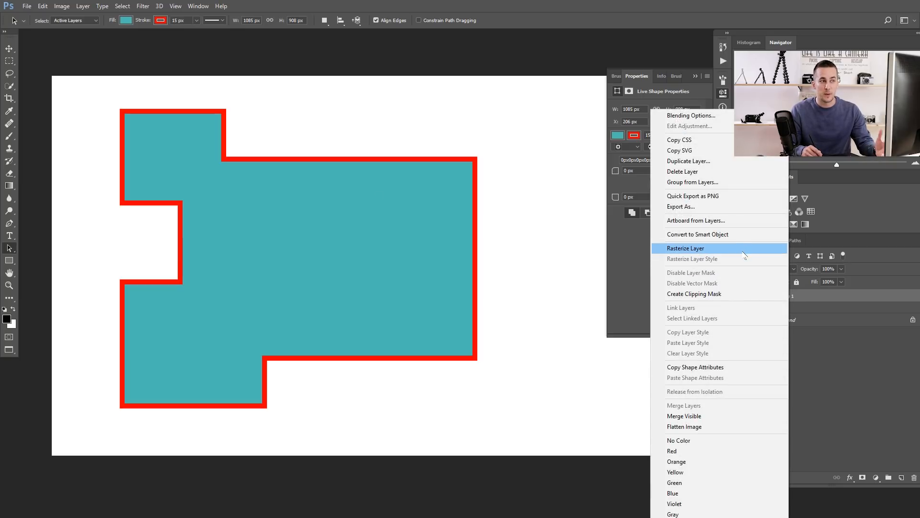
left_click(550, 260)
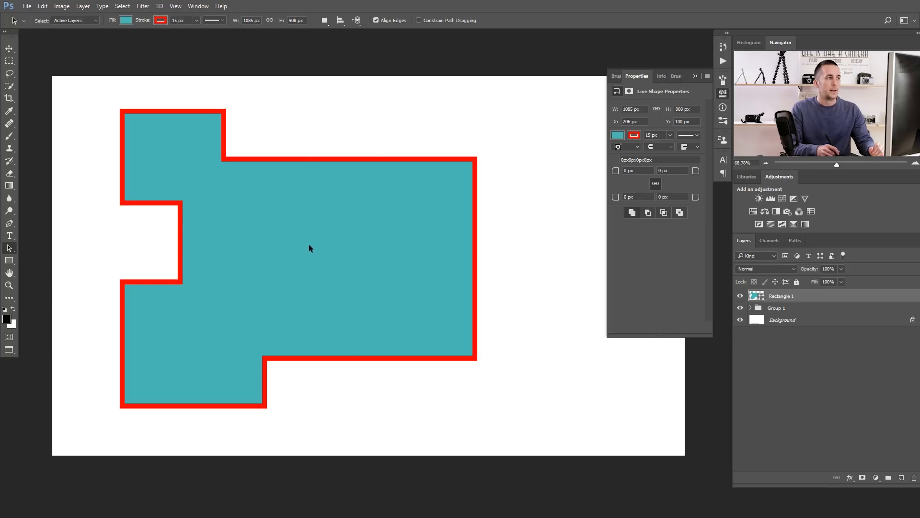
left_click(325, 21)
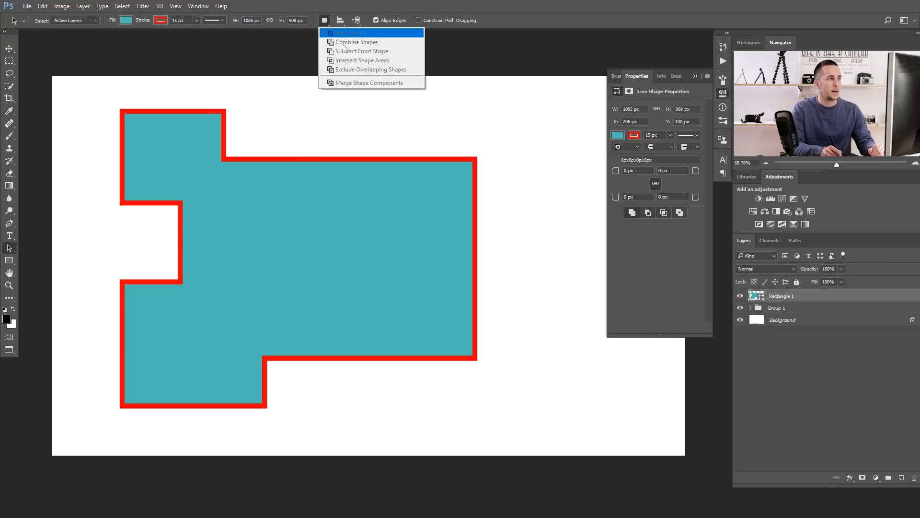
left_click(203, 172)
Step: Set the 323 by 293 px rectangle to Subtract Front Shape and move it from the upper-left corner into the large rectangle's interior
left_click(202, 158)
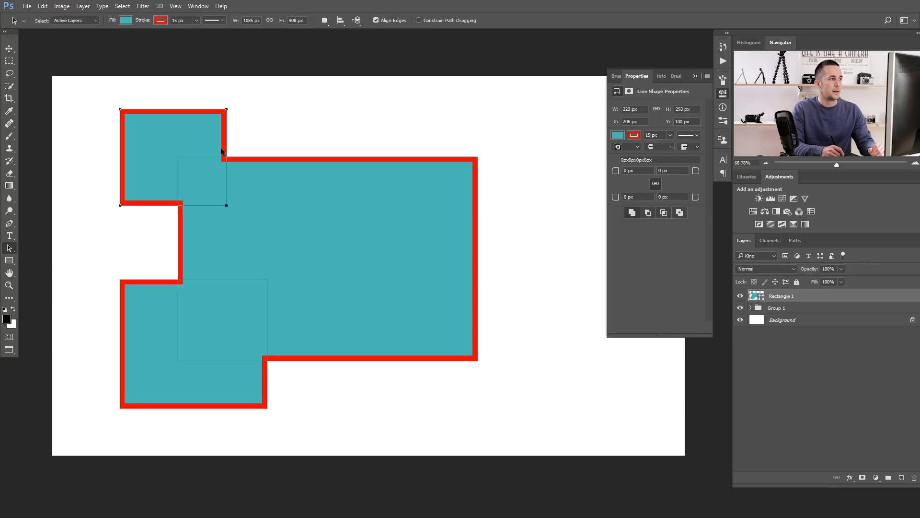
left_click(324, 21)
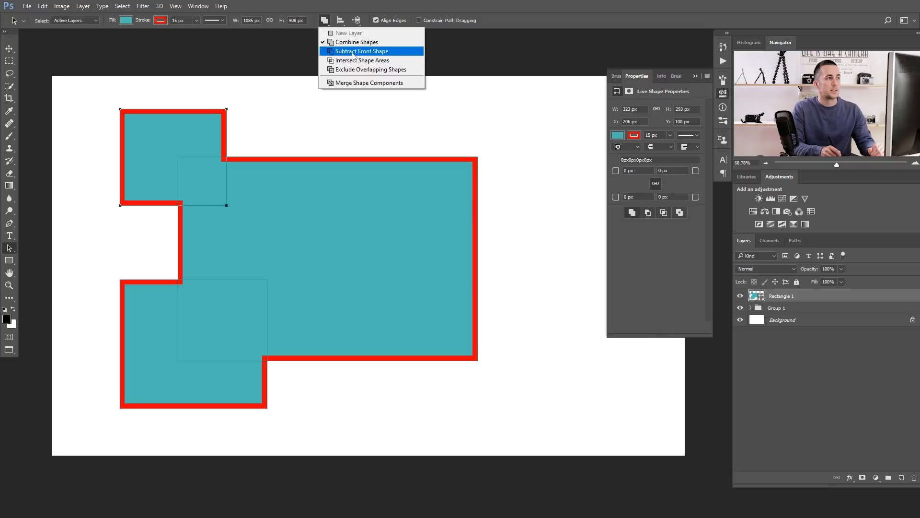
left_click(377, 52)
left_click_drag(170, 170, 188, 179)
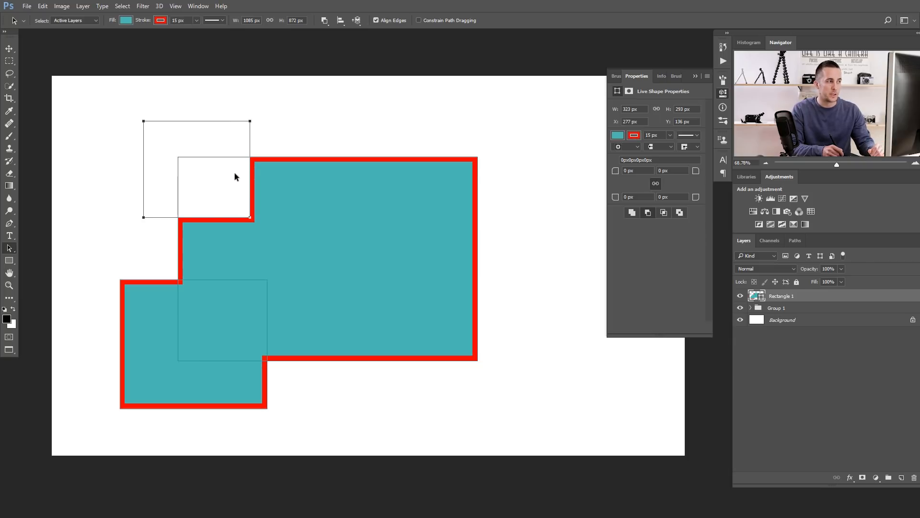
left_click_drag(217, 192, 384, 276)
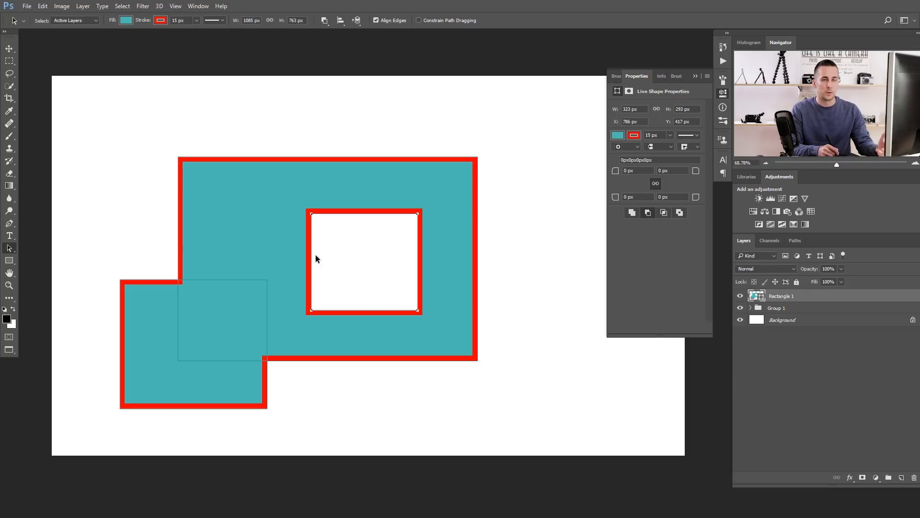
Step: Move the subtracting rectangle to the large rectangle's lower edge and on to its right edge so it cuts a notch there
left_click_drag(384, 263, 282, 314)
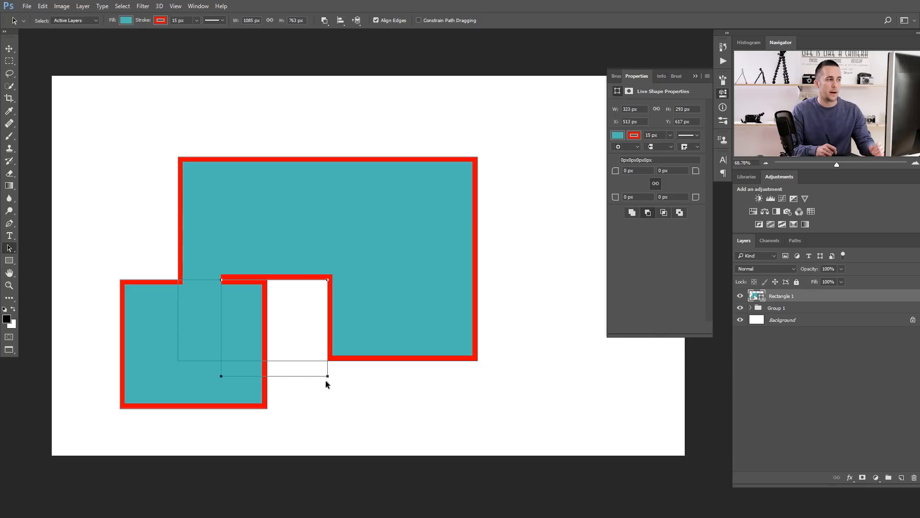
left_click_drag(304, 360, 508, 231)
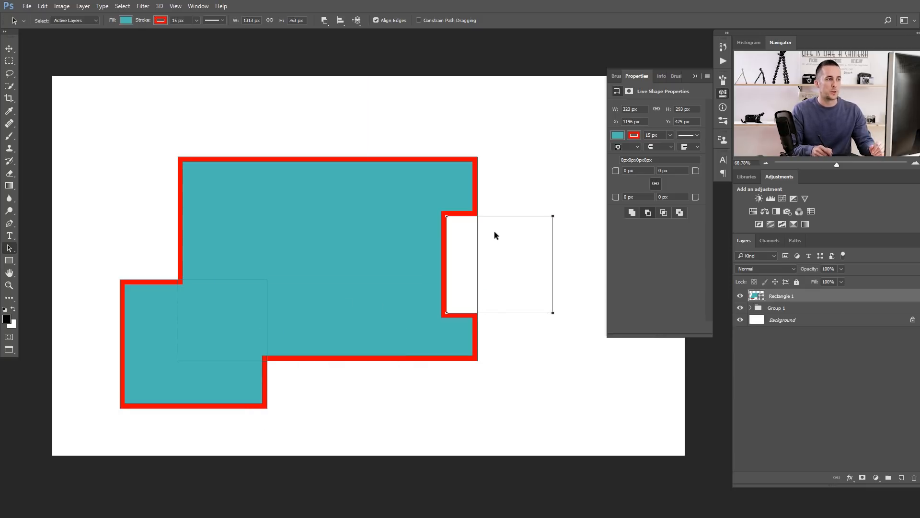
left_click_drag(489, 272, 461, 271)
Step: Change the 323 by 293 px rectangle to Intersect Shape Areas and place it across the large rectangle's lower edge
left_click(324, 20)
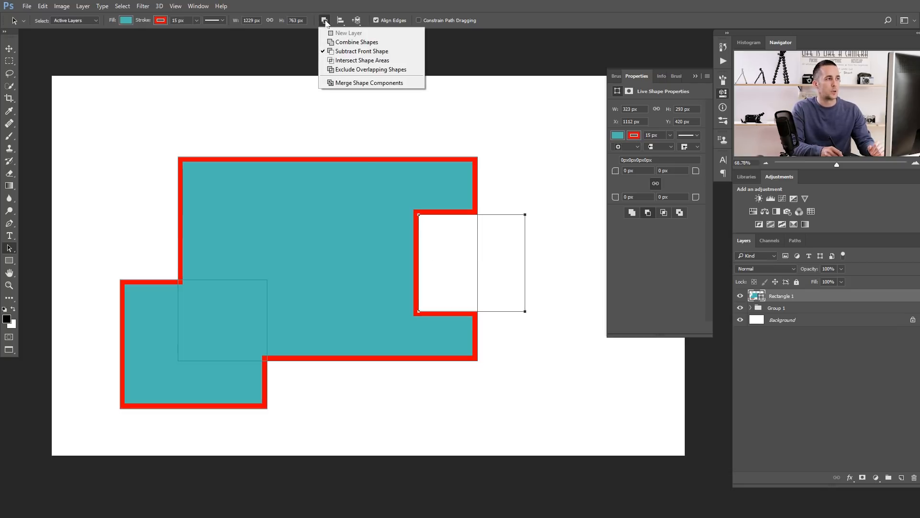
left_click(382, 61)
left_click_drag(487, 251, 404, 340)
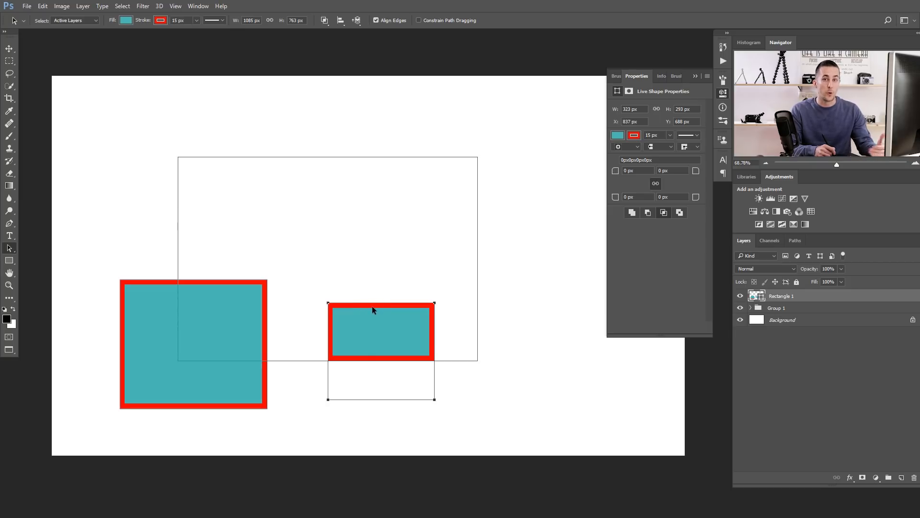
left_click_drag(375, 325, 376, 319)
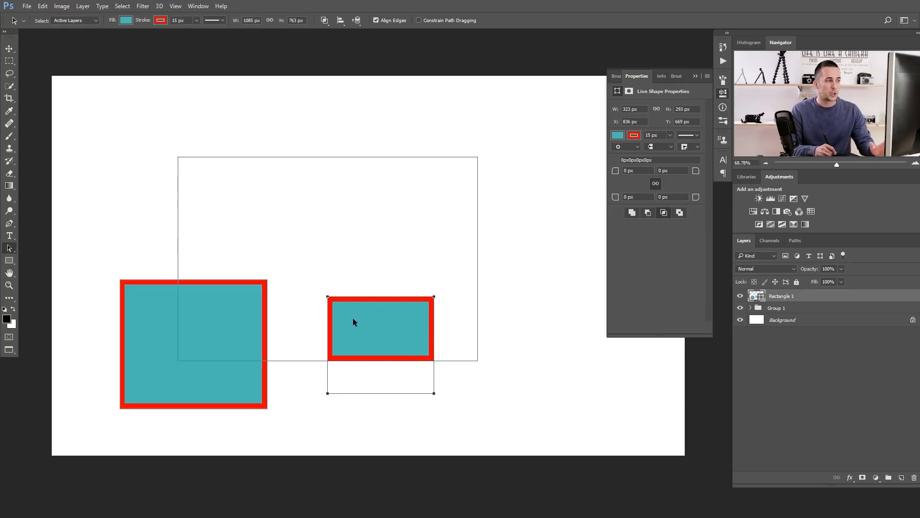
Step: Move the 447 by 391 px rectangle inside the large outline and the intersecting rectangle over the outline's lower-right corner
left_click_drag(210, 316, 303, 234)
left_click_drag(394, 318, 370, 315)
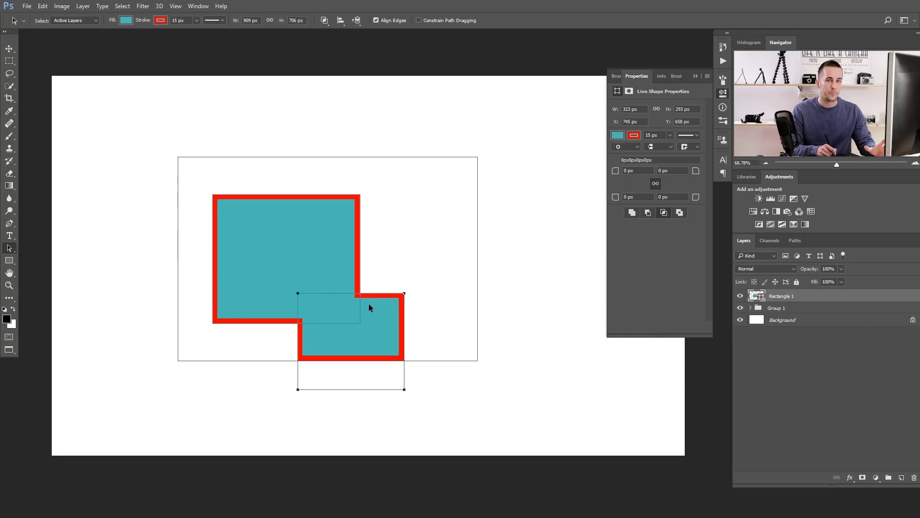
left_click_drag(373, 312, 541, 310)
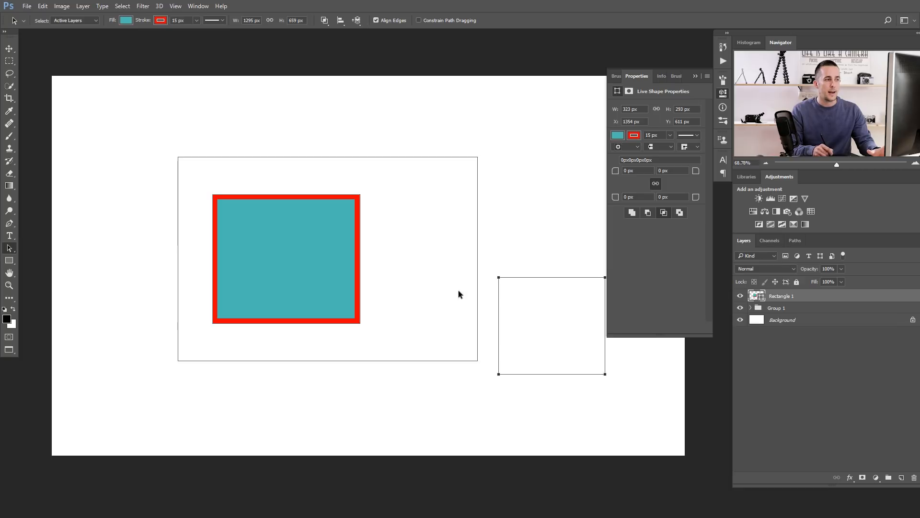
left_click_drag(540, 300, 456, 297)
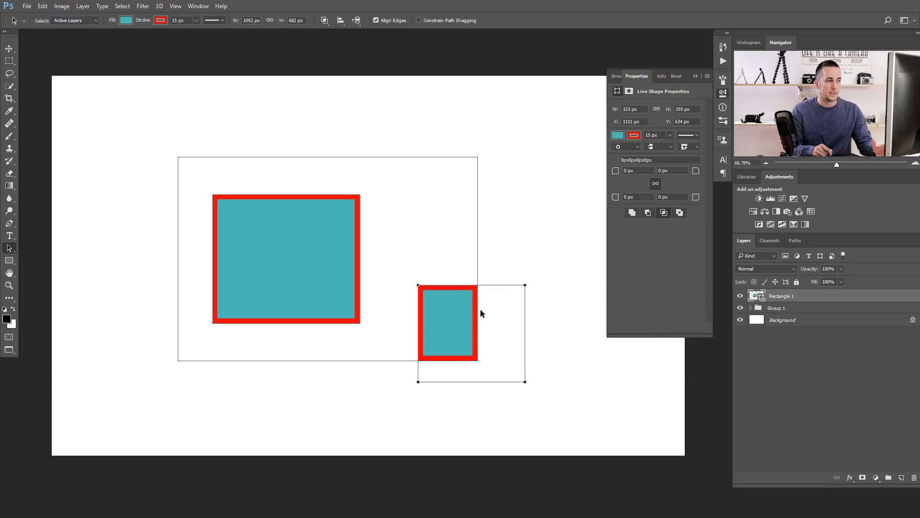
Step: Change the 323 by 293 px rectangle to Exclude Overlapping Shapes and move it across the large rectangle's lower edge, overlapping both other rectangles
left_click(325, 23)
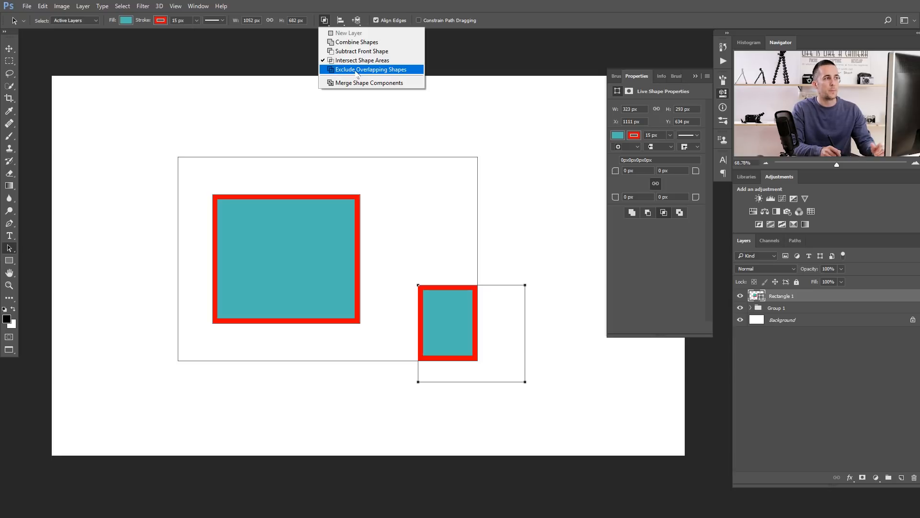
left_click(358, 70)
left_click_drag(503, 326, 168, 340)
left_click_drag(133, 309, 363, 361)
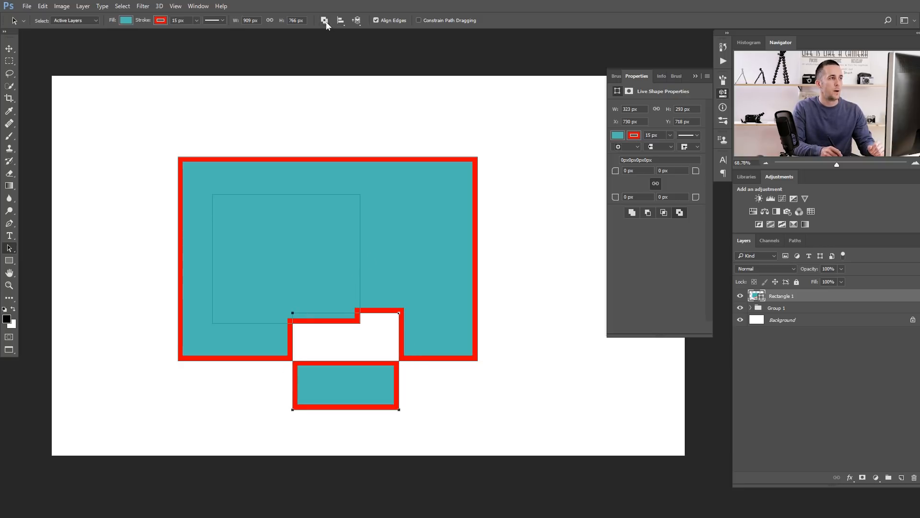
Step: Set the 323 by 293 px rectangle back to Combine Shapes on the large one's right edge, and move the 447 by 391 px one over the lower edge
left_click(324, 21)
left_click(355, 42)
left_click_drag(350, 347, 481, 274)
left_click_drag(360, 299, 360, 388)
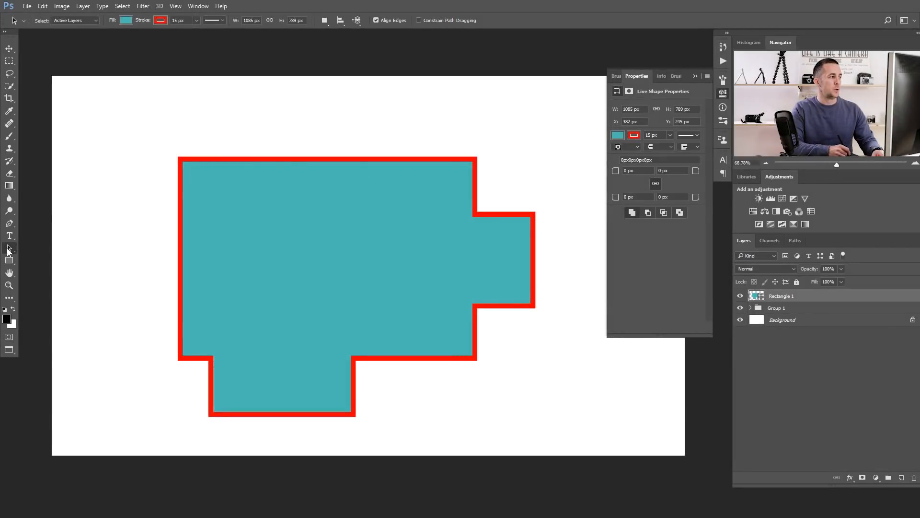
Step: Select all three rectangle components together with the Path Selection tool
left_click_drag(9, 250, 63, 255)
left_click_drag(150, 129, 559, 381)
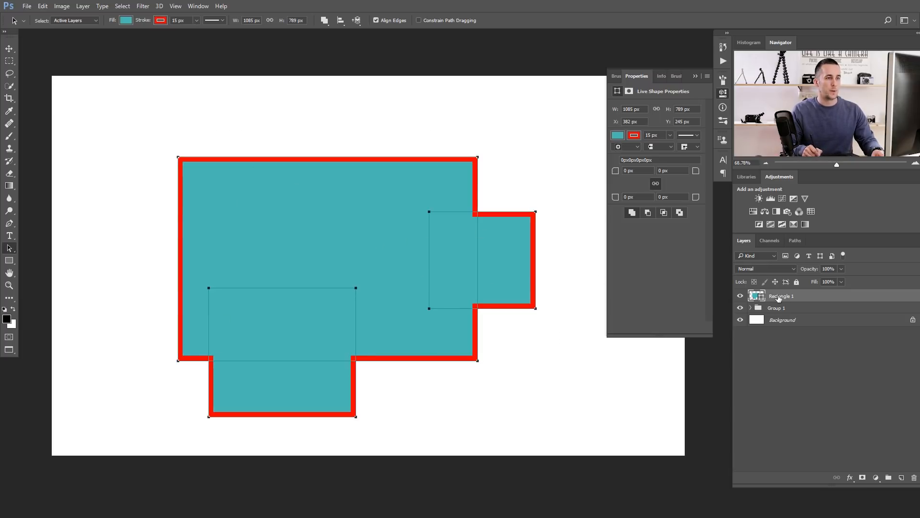
left_click(324, 21)
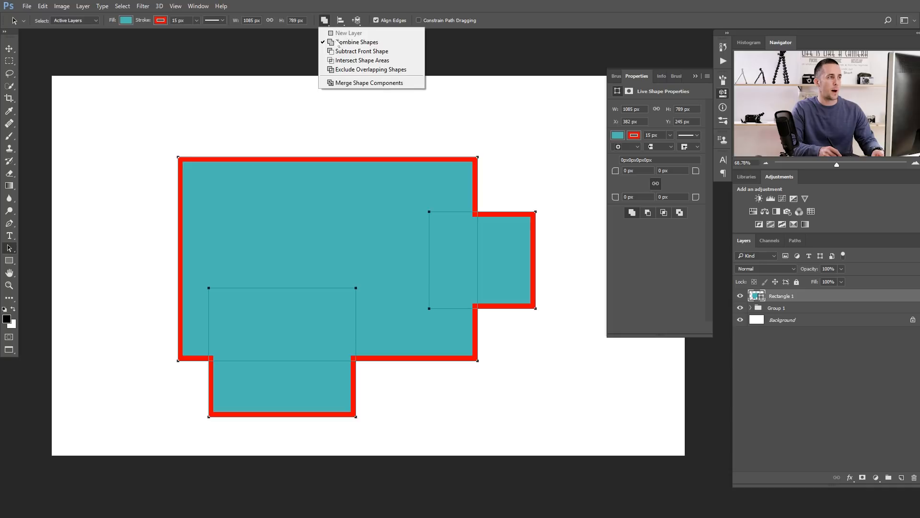
left_click(345, 13)
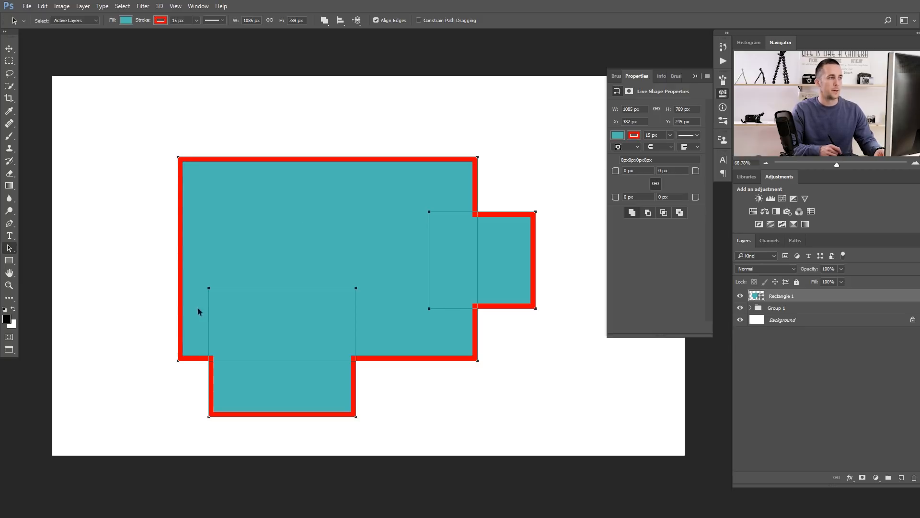
Step: Align the three selected rectangles to their left edges, and switch the alignment to horizontal centers
left_click(340, 21)
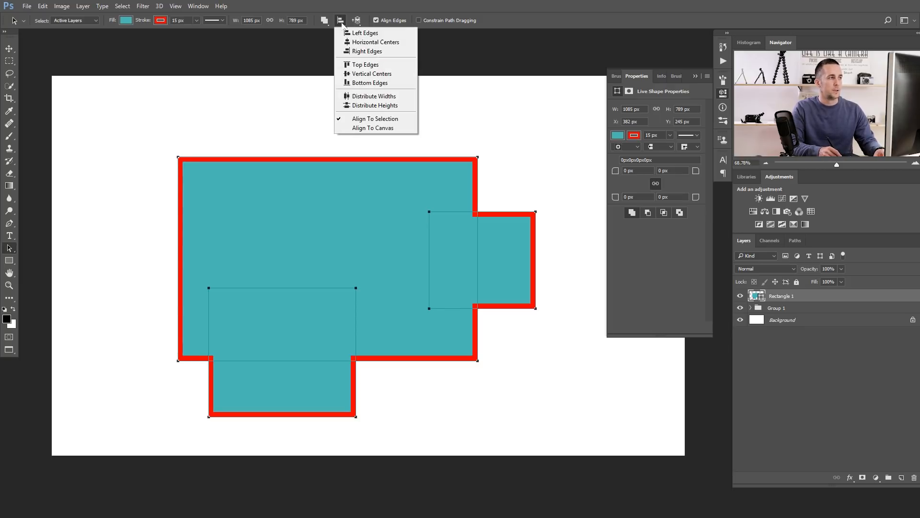
left_click(366, 34)
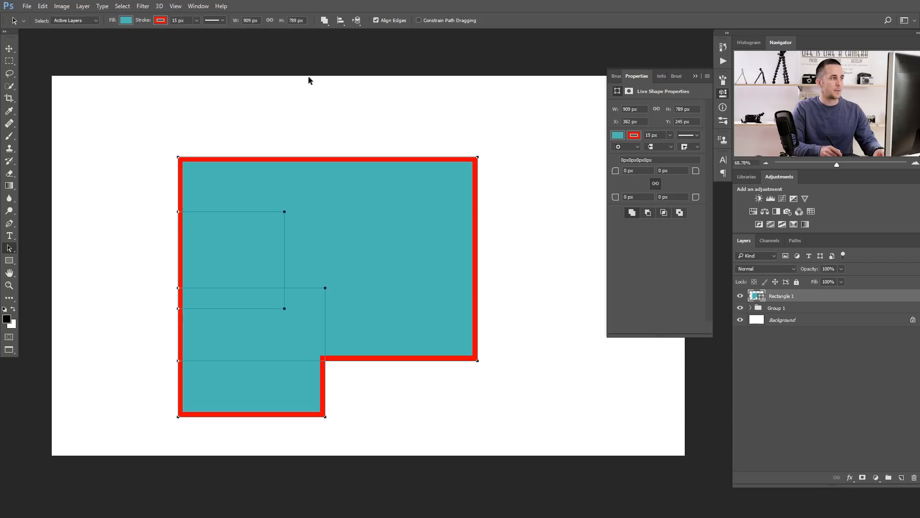
left_click(339, 21)
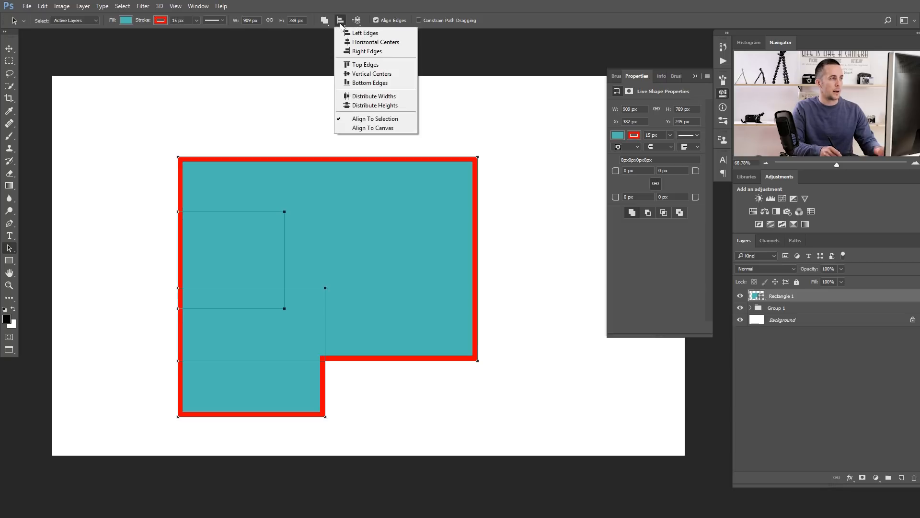
left_click(366, 43)
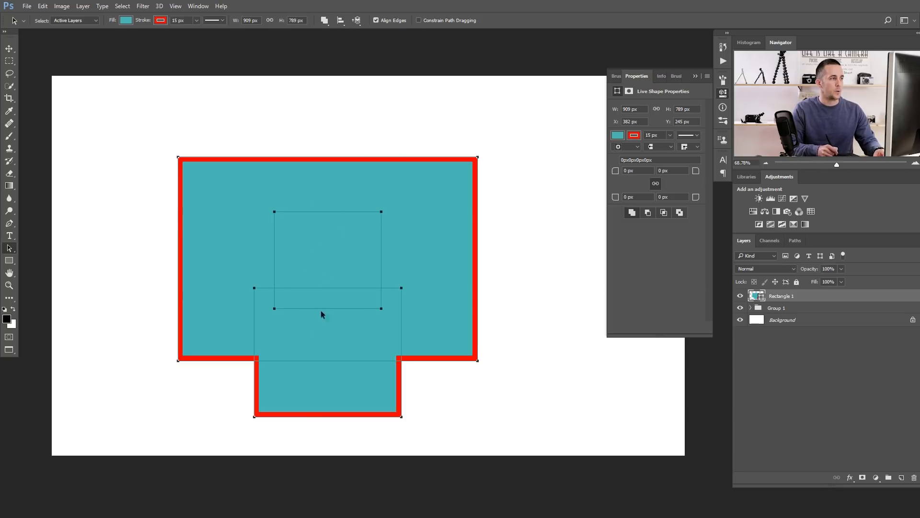
Step: Align the three selected rectangles to their right edges, and additionally align them to their top edges
left_click(340, 21)
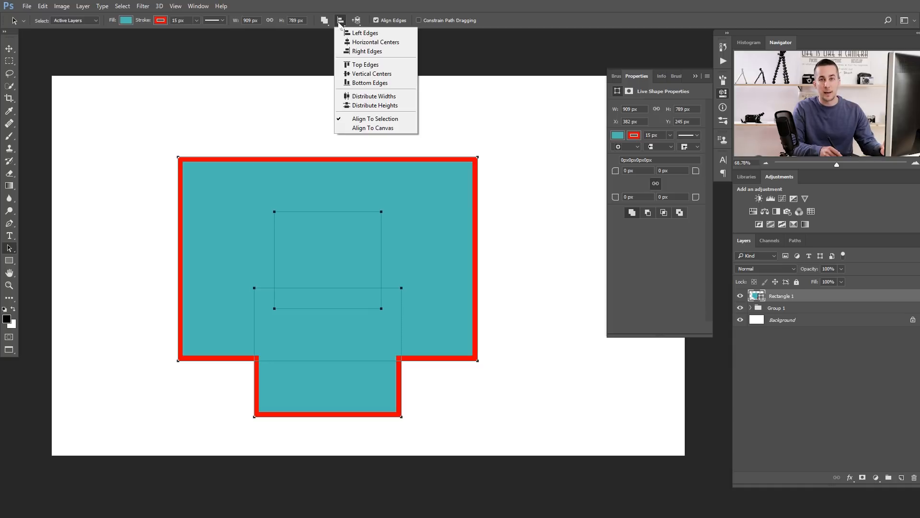
left_click(367, 51)
left_click(340, 22)
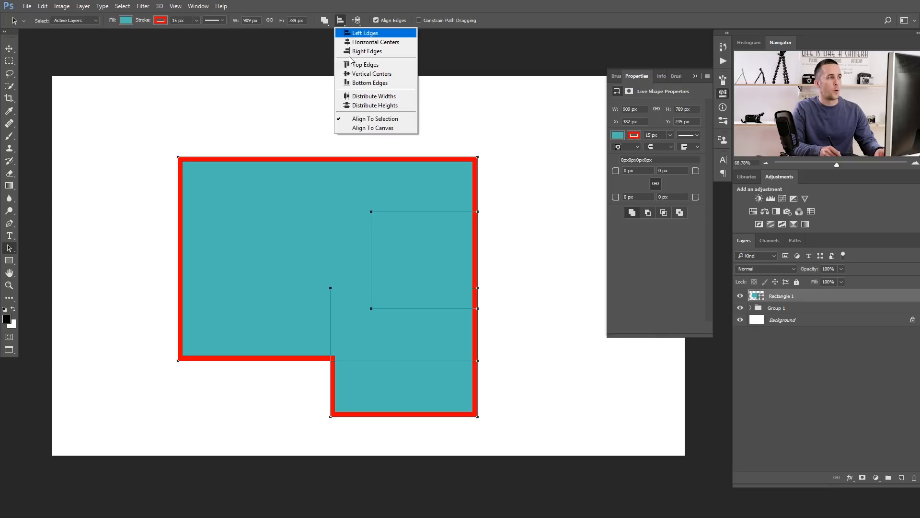
left_click(365, 64)
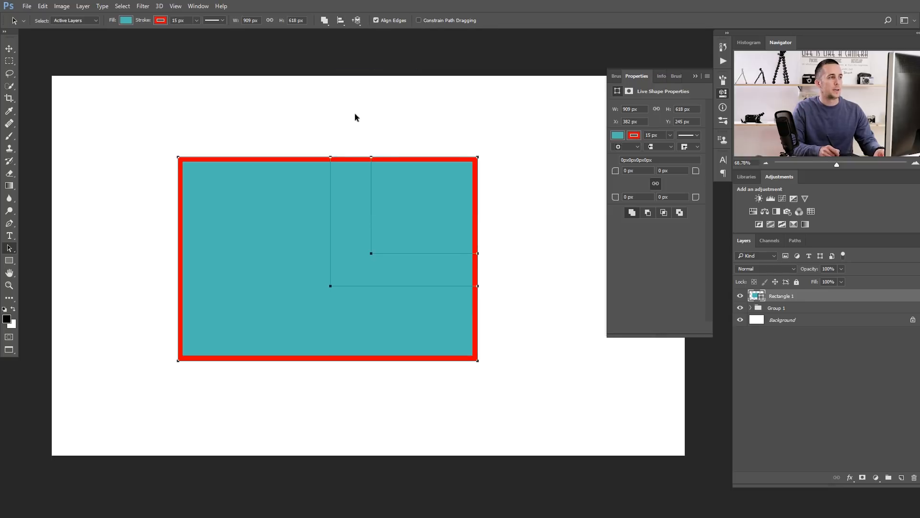
left_click(341, 20)
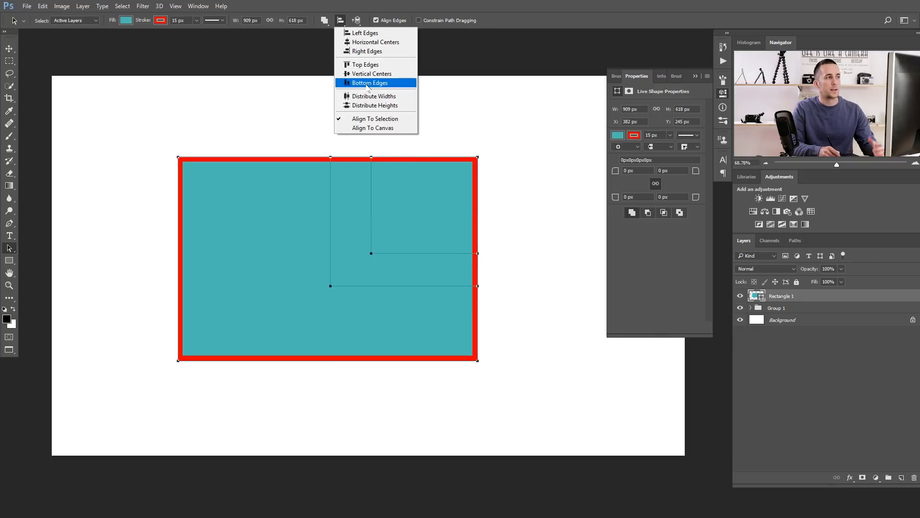
left_click(367, 33)
Step: Undo all the edge and center alignments of the three rectangles
key("ctrl+alt+z")
key("ctrl+alt+z")
key("ctrl+alt+z")
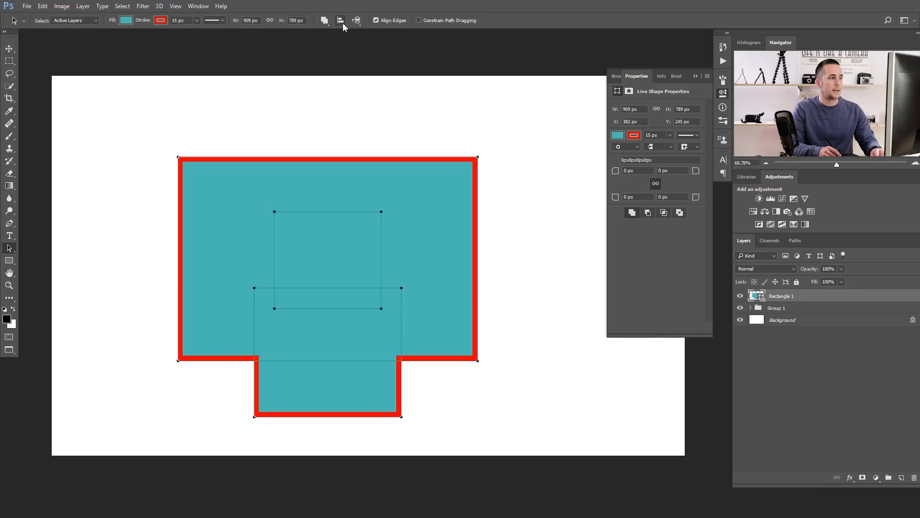
key("ctrl+alt+z")
key("ctrl+alt+z")
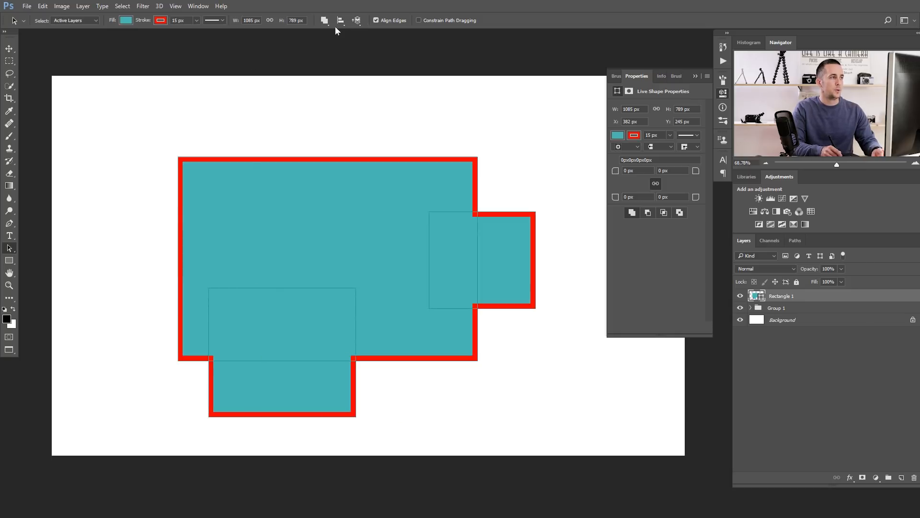
Step: Set path alignment to Align To Canvas and select all three rectangle components
left_click(340, 21)
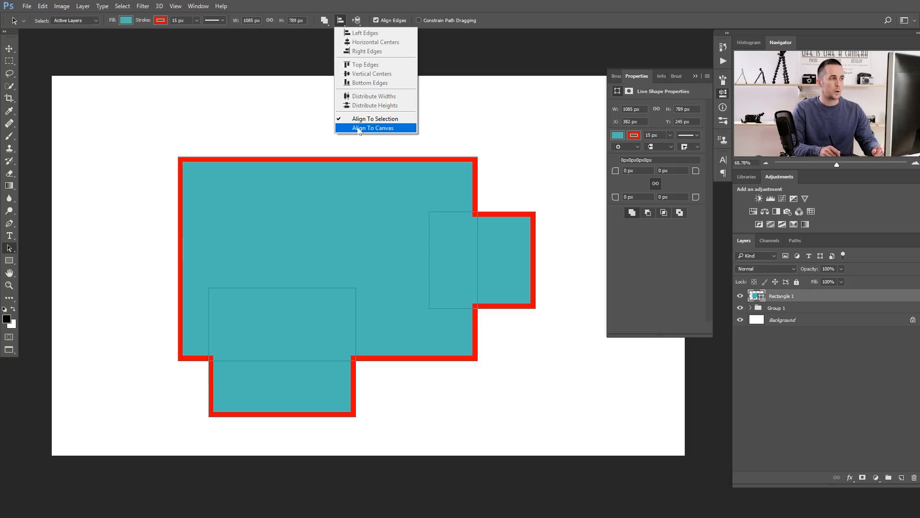
left_click(373, 127)
left_click(340, 21)
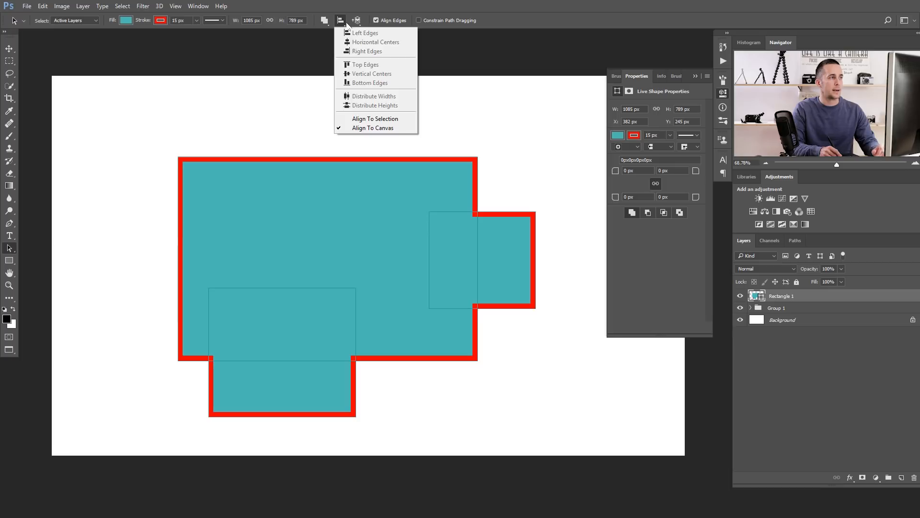
left_click(348, 26)
left_click_drag(142, 117, 565, 375)
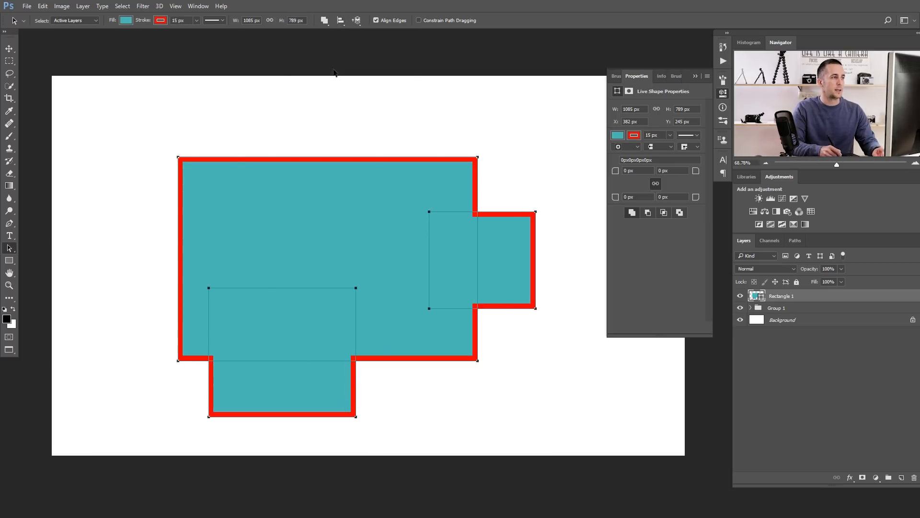
Step: Align the three selected rectangles to the canvas's left edge, and undo that alignment
left_click(340, 21)
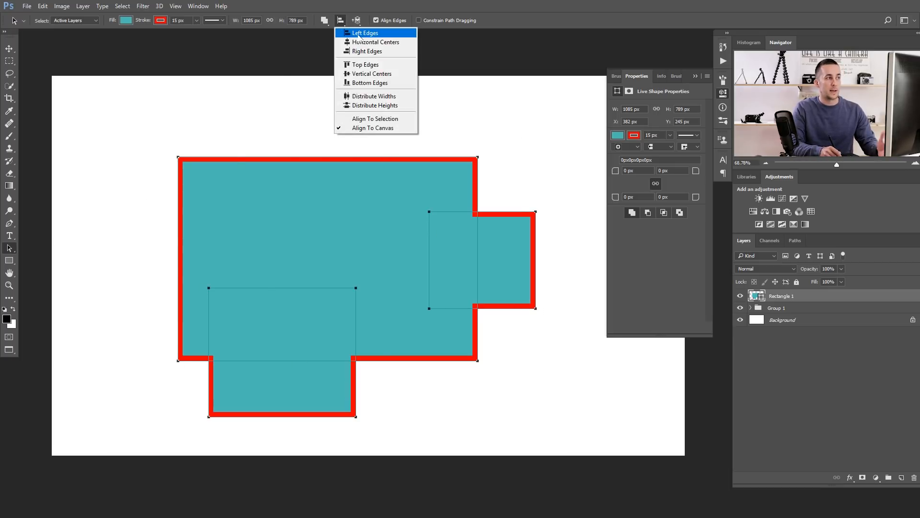
left_click(356, 33)
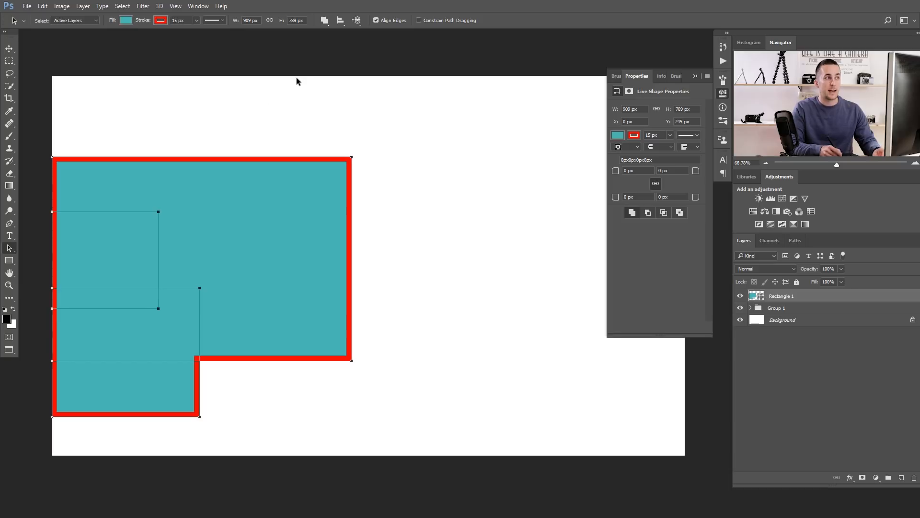
key("ctrl+z")
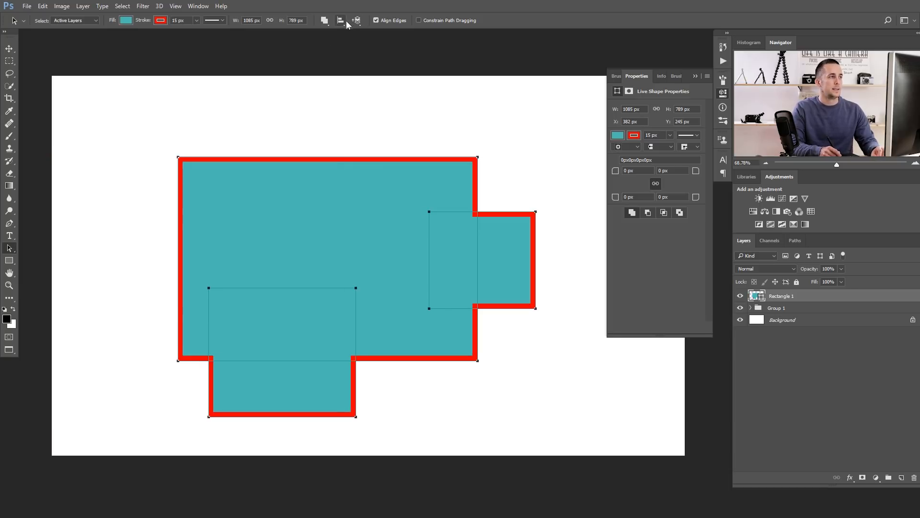
Step: Select only the 447 by 391 px rectangle component and bring it to the front of the shape stacking order
left_click(357, 20)
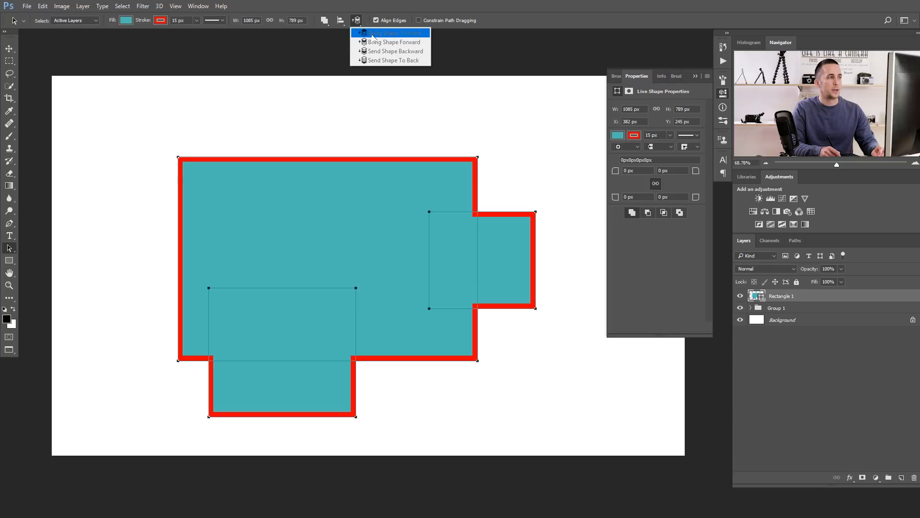
left_click(374, 8)
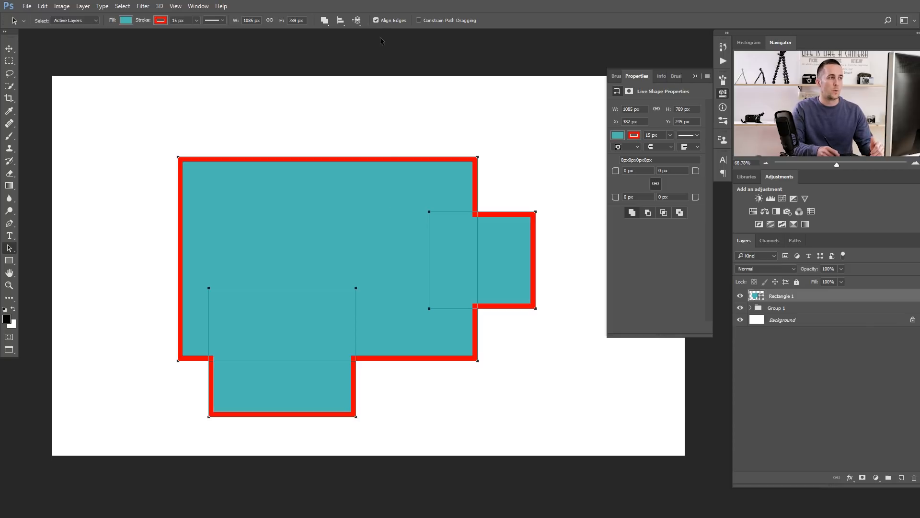
left_click(358, 20)
left_click(160, 278)
left_click(160, 278)
left_click(226, 321)
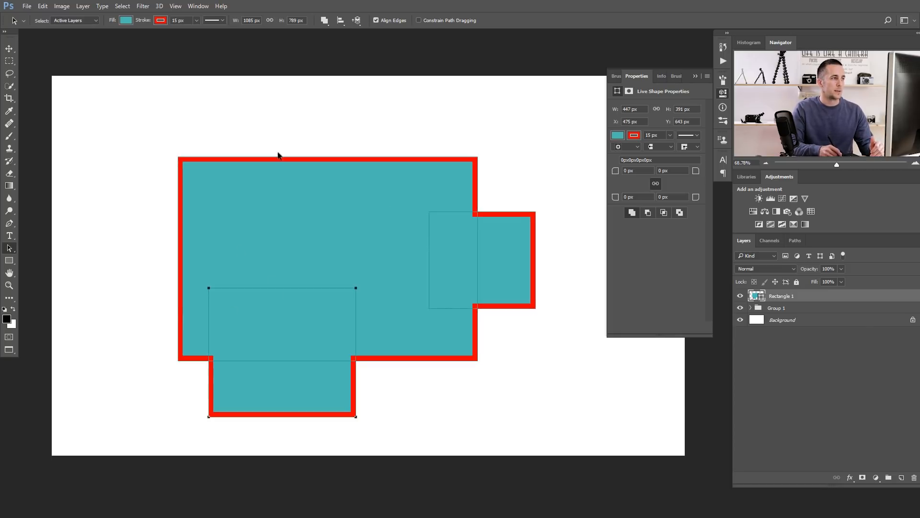
left_click(357, 21)
left_click(382, 33)
left_click(357, 20)
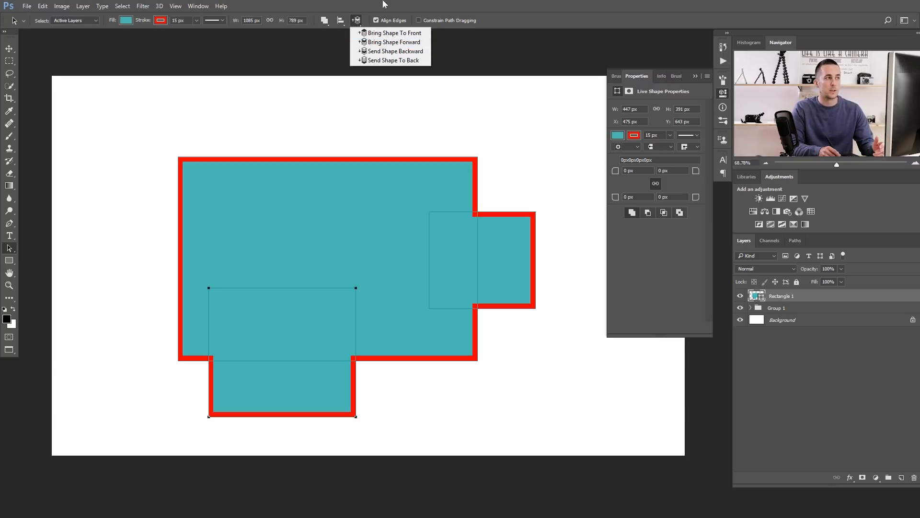
left_click(353, 21)
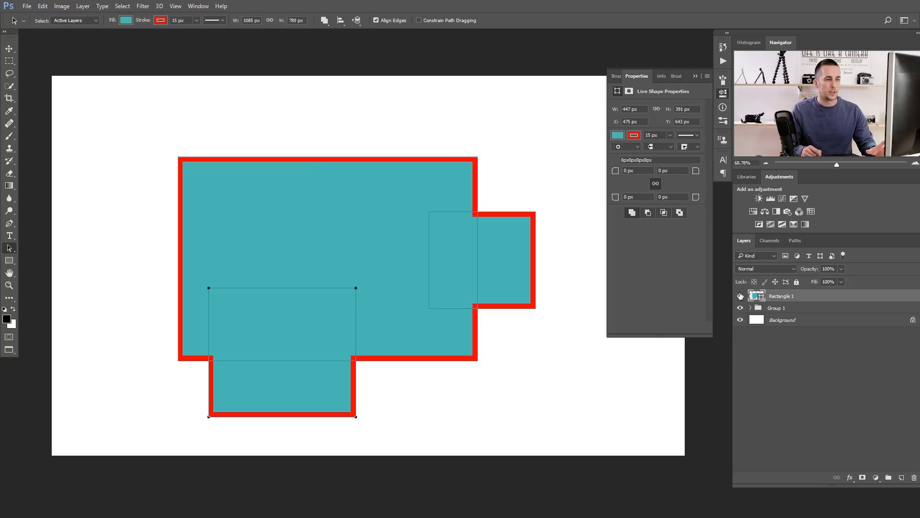
Step: Delete the 447 by 391 px rectangle component, accepting conversion to a regular path, and delete the rest of the Rectangle 1 layer
key("ctrl+e")
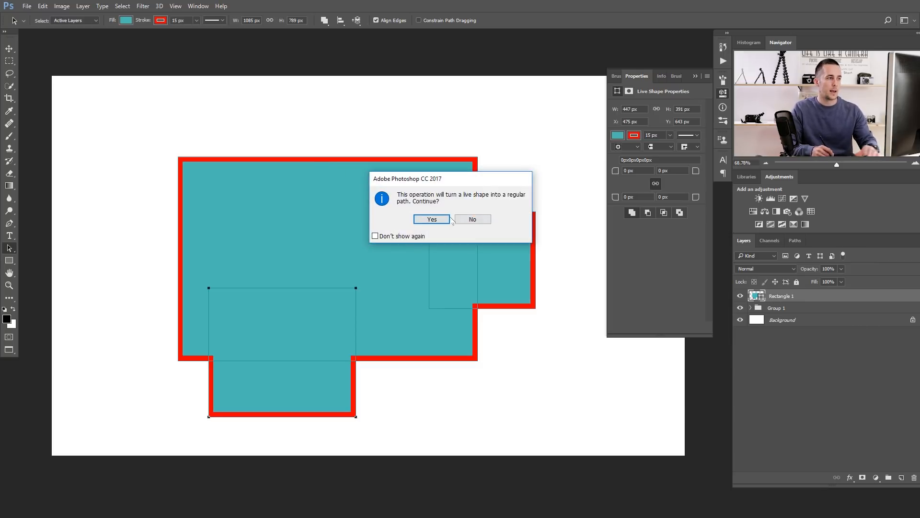
left_click(447, 219)
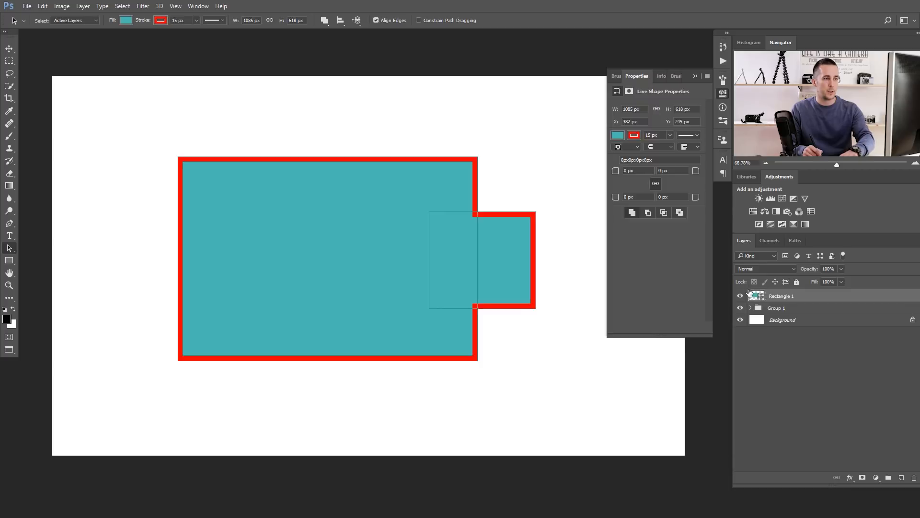
key("Delete")
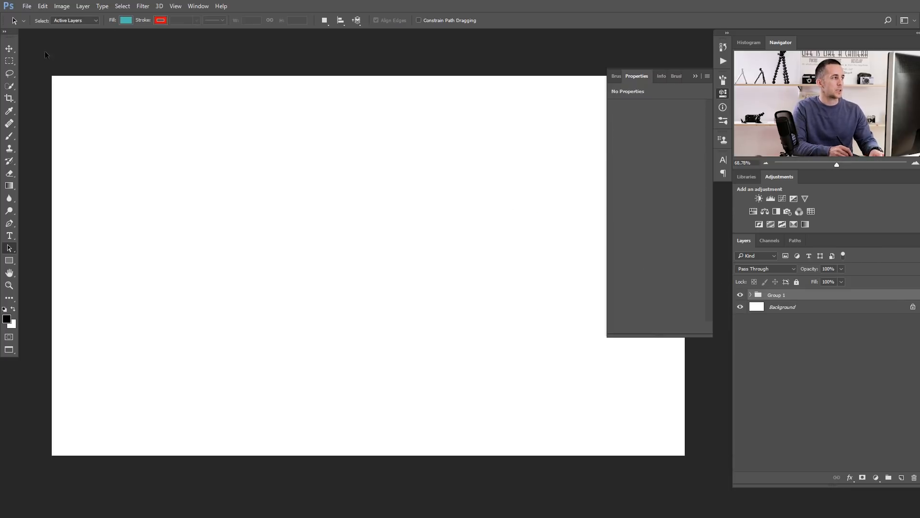
Step: Draw a red rectangle of about 735 by 488 px in the middle of the canvas with a 15 px blue stroke
left_click(9, 260)
left_click_drag(225, 178, 469, 338)
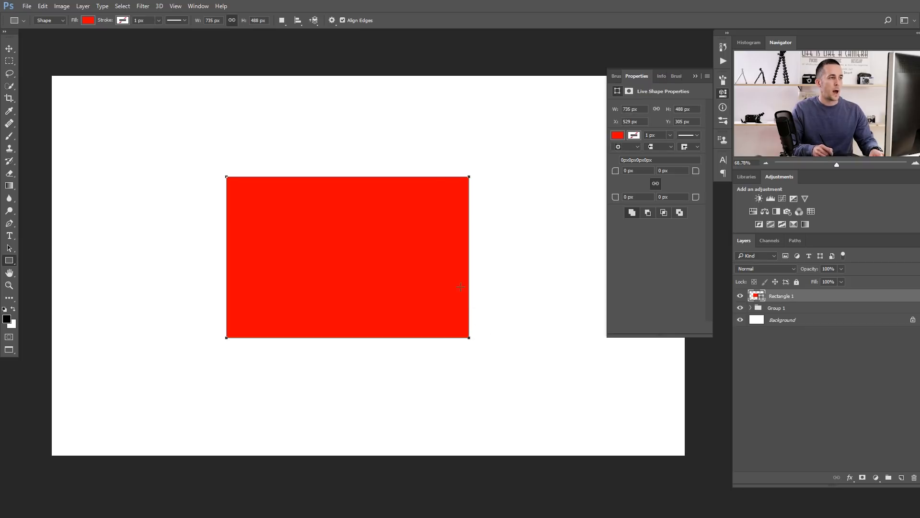
left_click(125, 21)
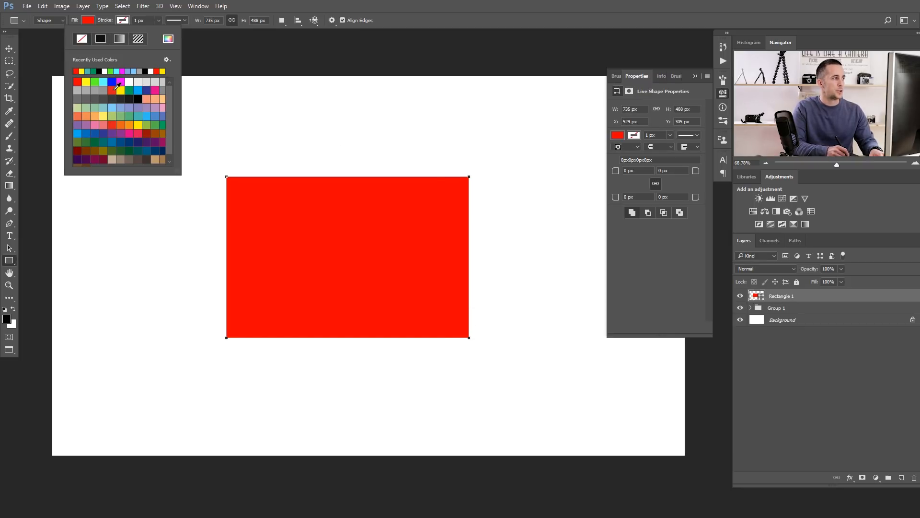
left_click(112, 81)
left_click_drag(109, 21, 110, 22)
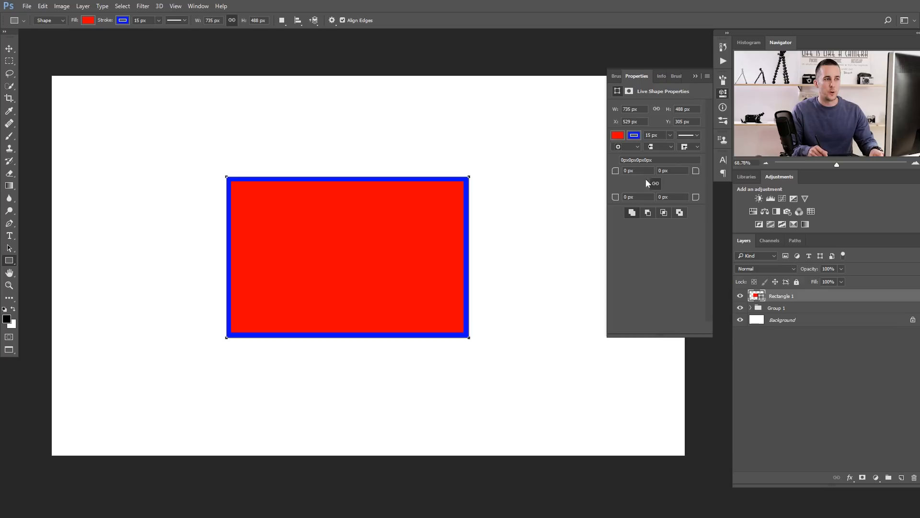
Step: Round all rectangle corners to 82 px, and with the radii unlinked set the lower-right to 319 px and the upper-left to 398 px
left_click(615, 173)
left_click_drag(615, 172, 587, 175)
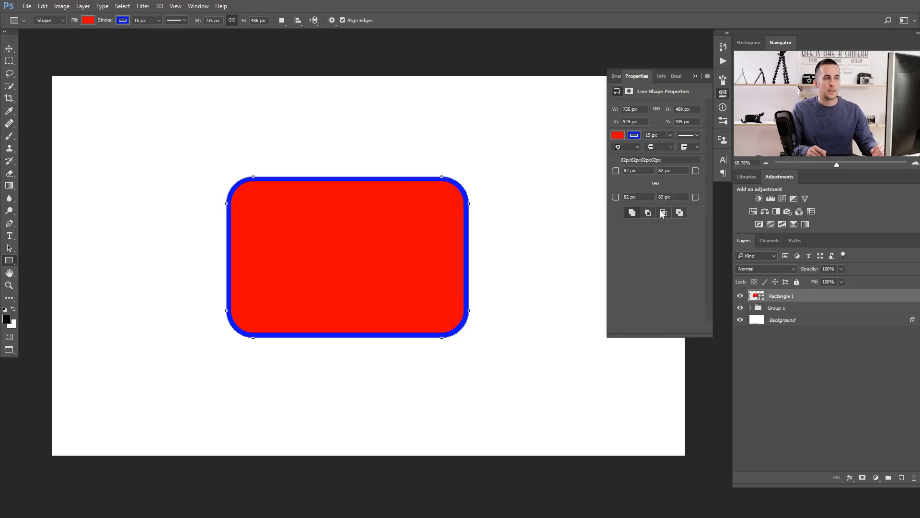
left_click_drag(697, 197, 818, 199)
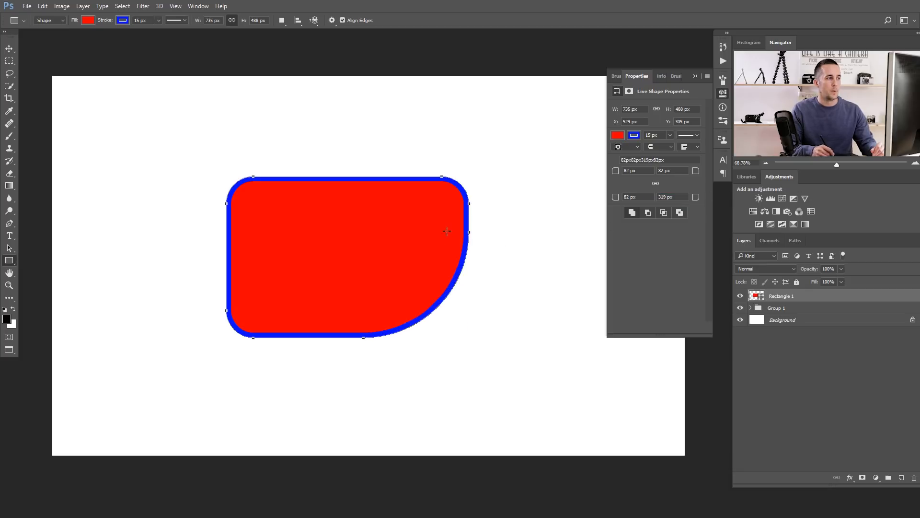
left_click_drag(616, 171, 757, 177)
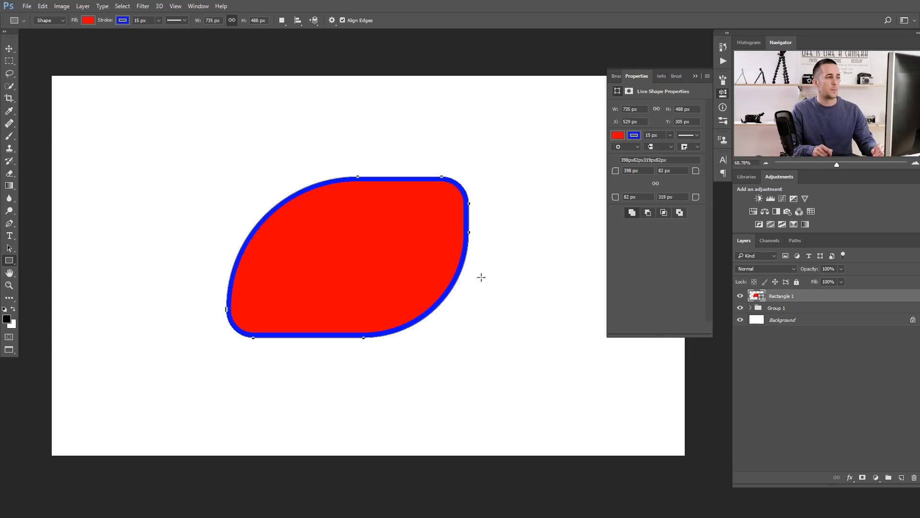
Step: Remove the rounded shape's blue stroke and give the shape a black stroke instead
left_click(126, 21)
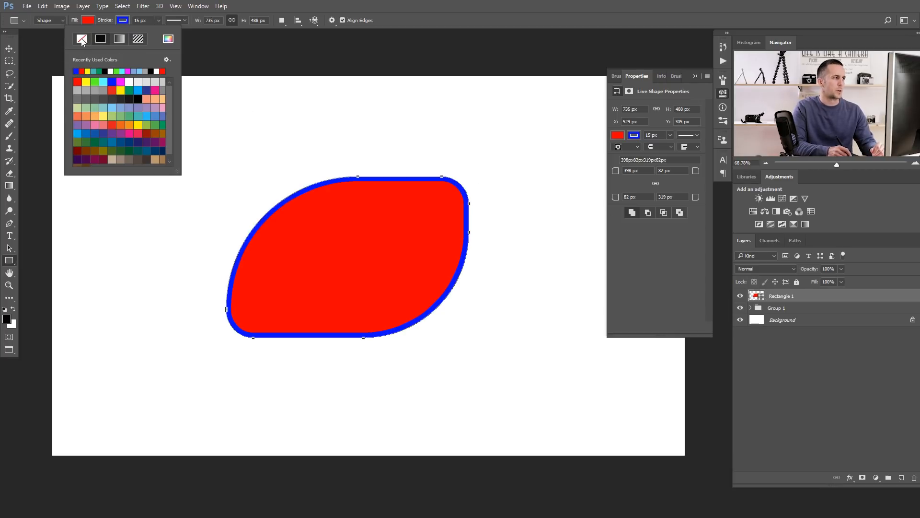
left_click(82, 39)
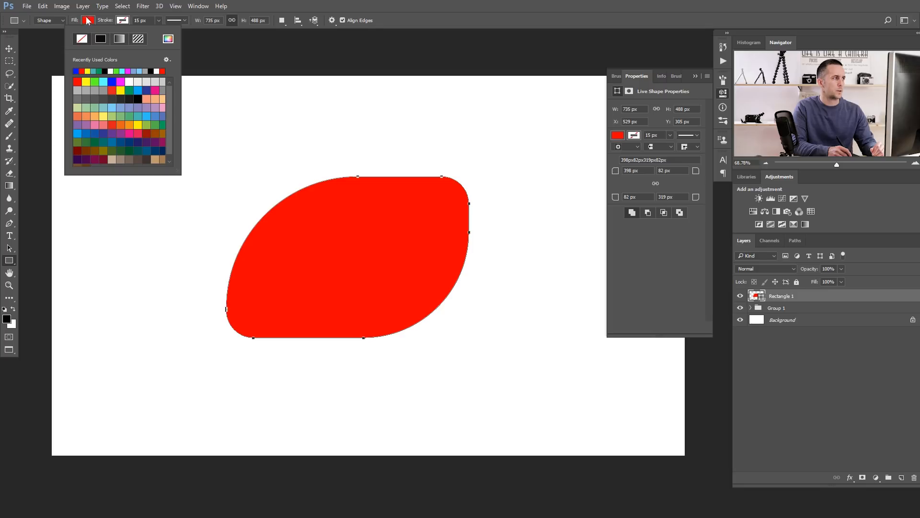
left_click(124, 21)
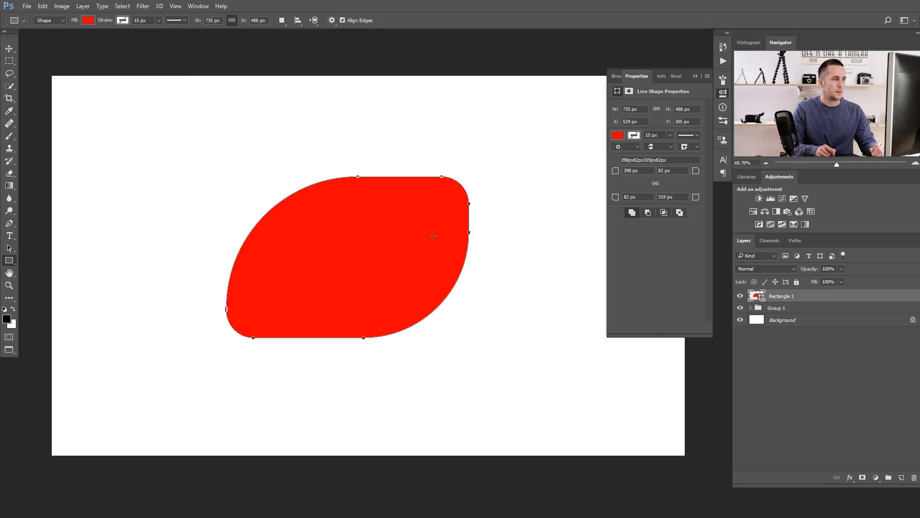
left_click(124, 20)
left_click(105, 70)
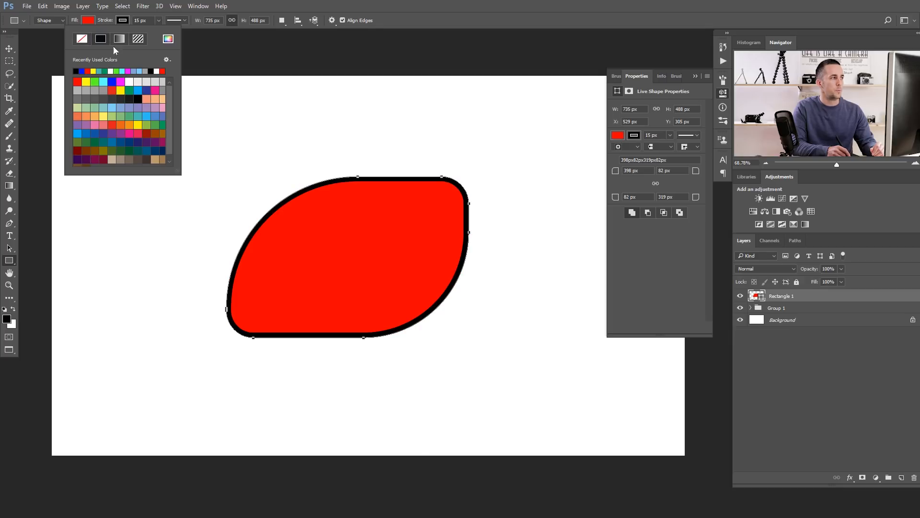
left_click(124, 21)
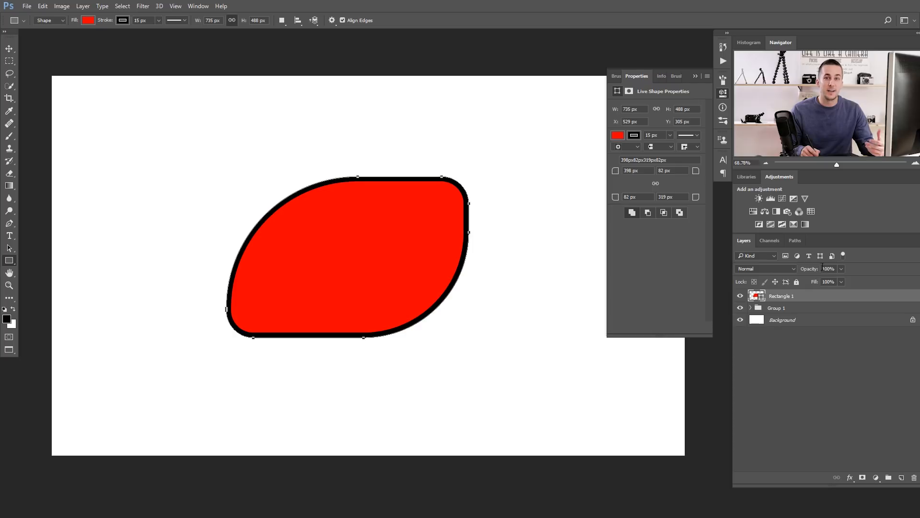
Step: Try layer opacities of 40%, 30% and 33% on Rectangle 1, and restore the opacity to 100%
left_click_drag(811, 269, 796, 269)
key("4")
key("4")
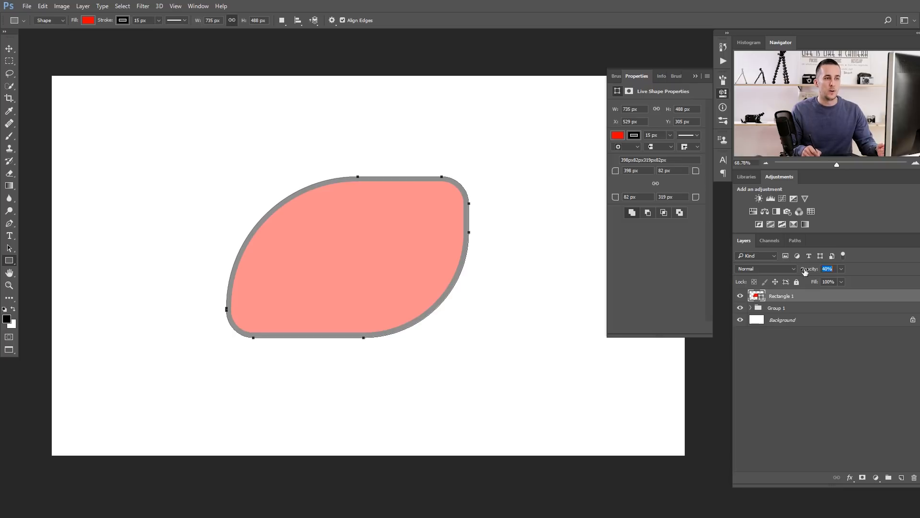
key("3")
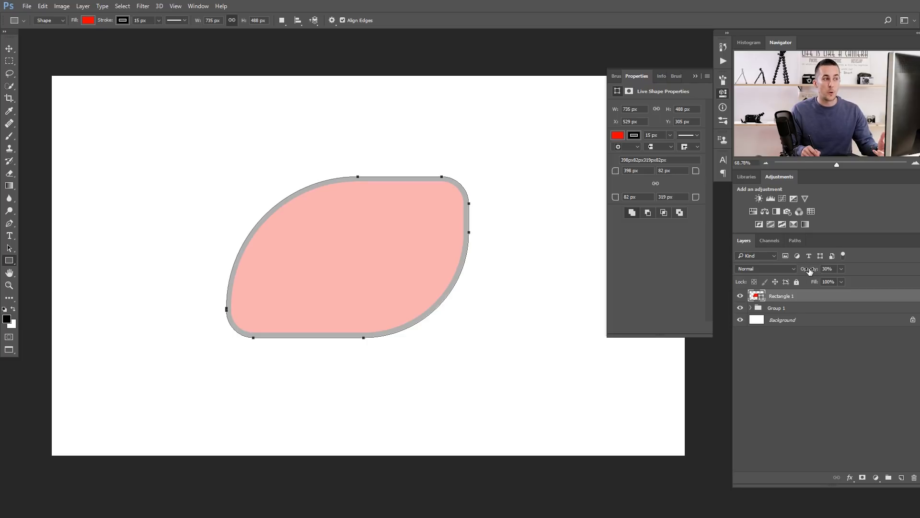
mouse_move(822, 271)
left_mouse_down()
mouse_move(800, 272)
mouse_move(813, 274)
left_mouse_up()
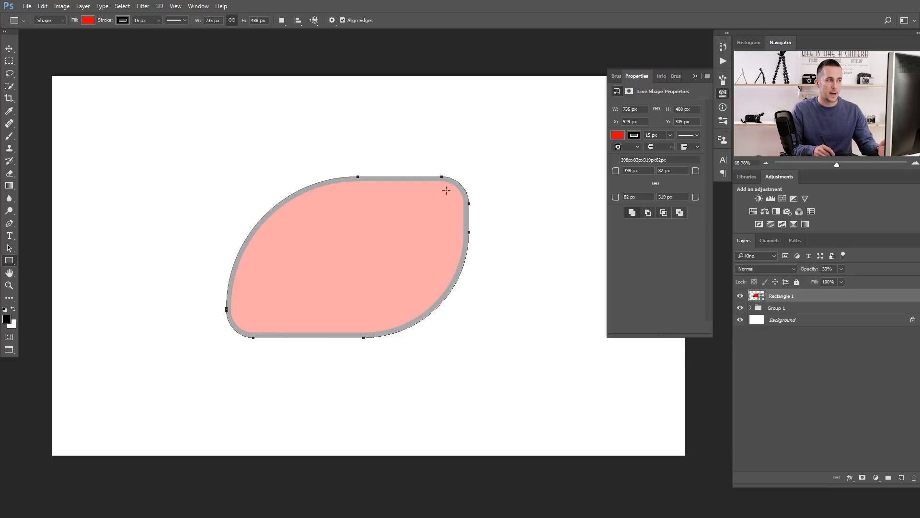
left_click_drag(808, 270, 860, 273)
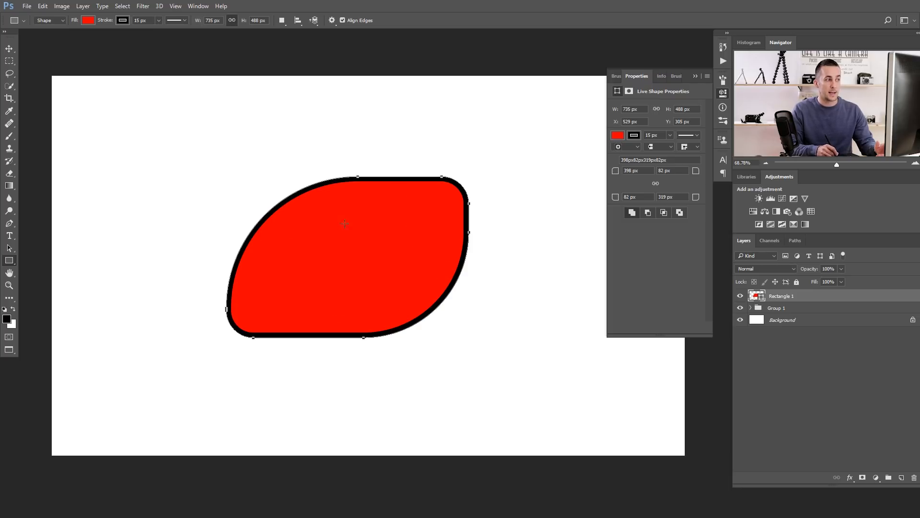
Step: Delete the Rectangle 1 layer
mouse_move(815, 282)
left_mouse_down()
mouse_move(787, 290)
mouse_move(872, 284)
left_mouse_up()
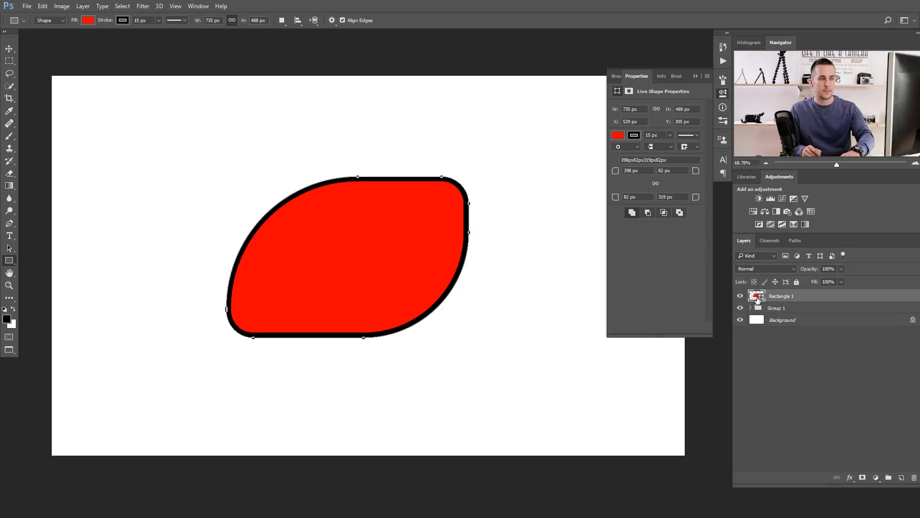
key("Delete")
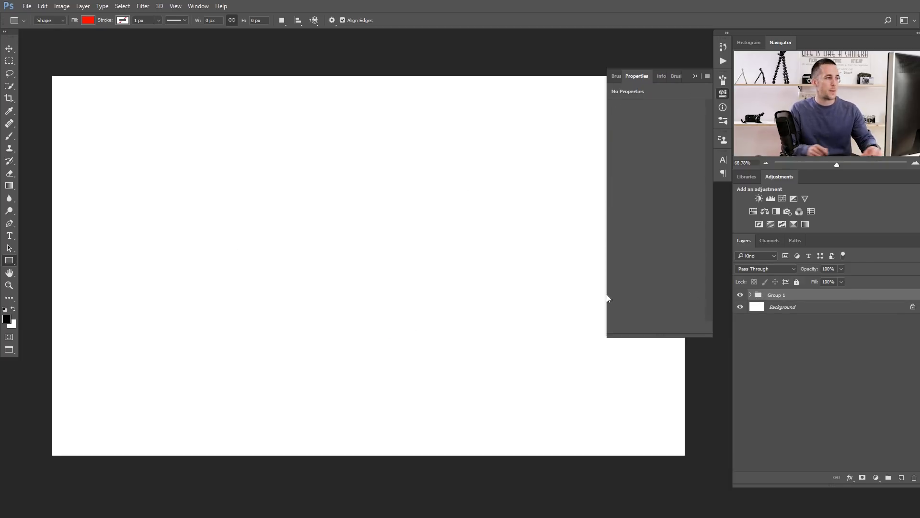
Step: Draw a red rounded rectangle about 735 by 469 px, and set its corner radii to 141 px with the upper-left at 195 px
right_click(11, 262)
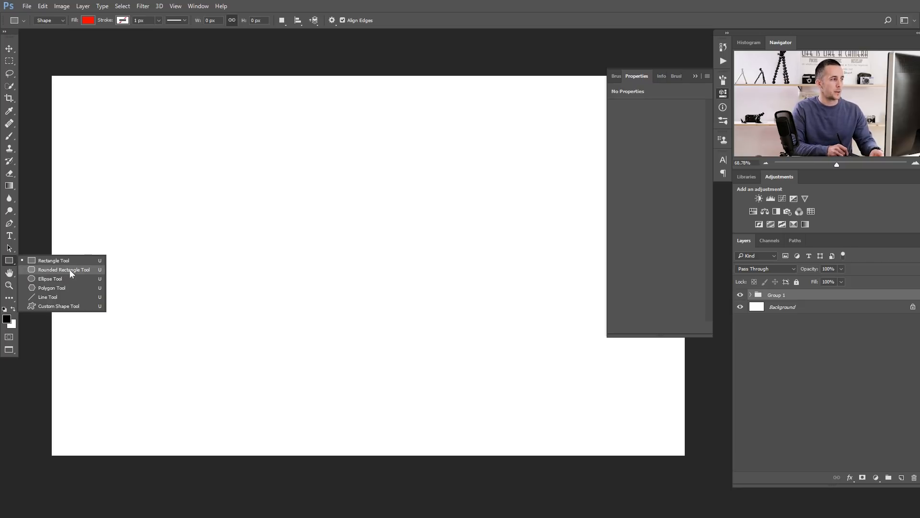
left_click(74, 270)
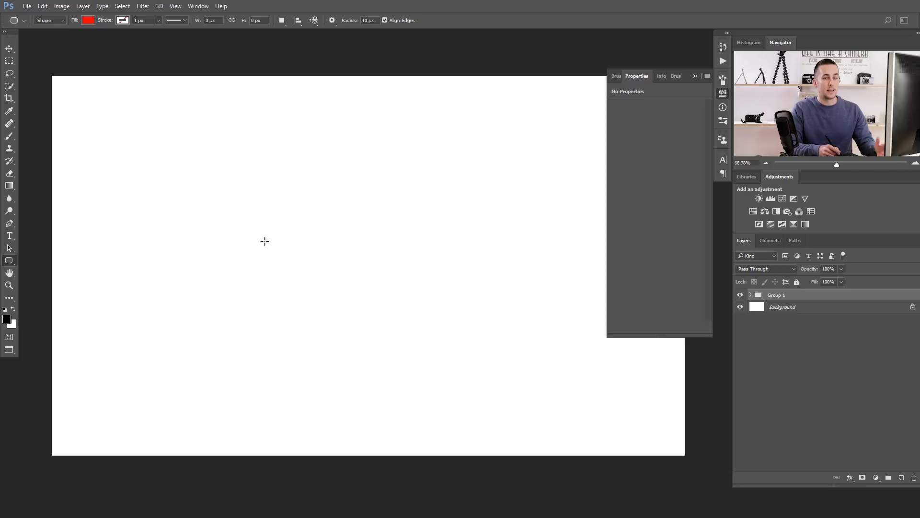
left_click_drag(214, 183, 455, 339)
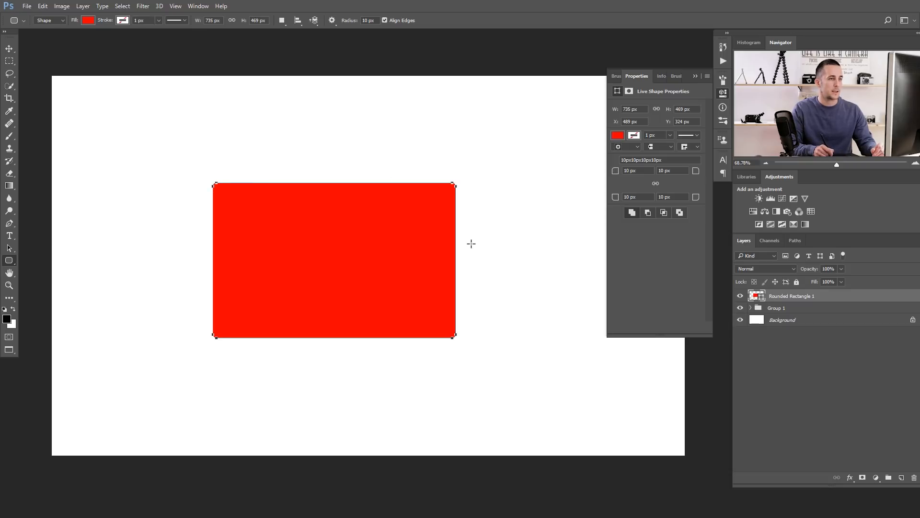
mouse_move(619, 171)
left_mouse_down()
mouse_move(664, 174)
mouse_move(620, 171)
mouse_move(629, 170)
left_mouse_up()
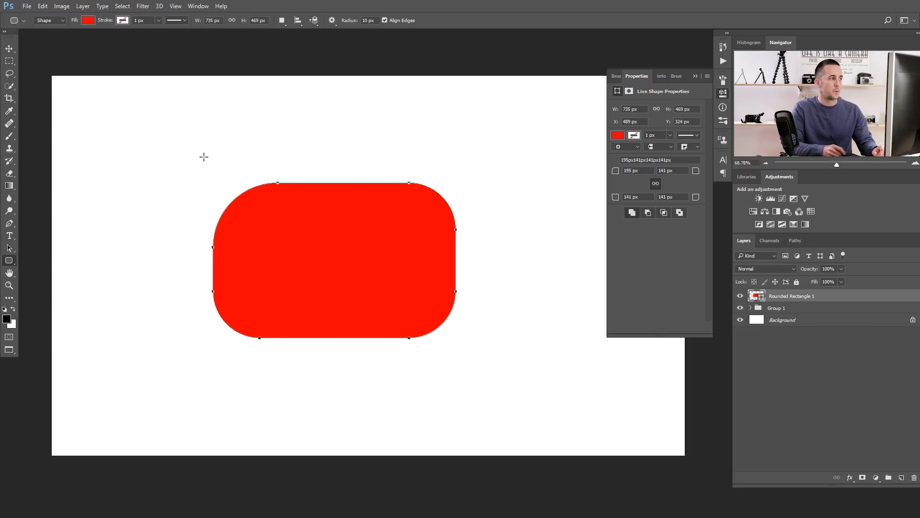
Step: Delete the rounded rectangle and draw a red circle of about 448 by 448 px with the Ellipse Tool
right_click(10, 260)
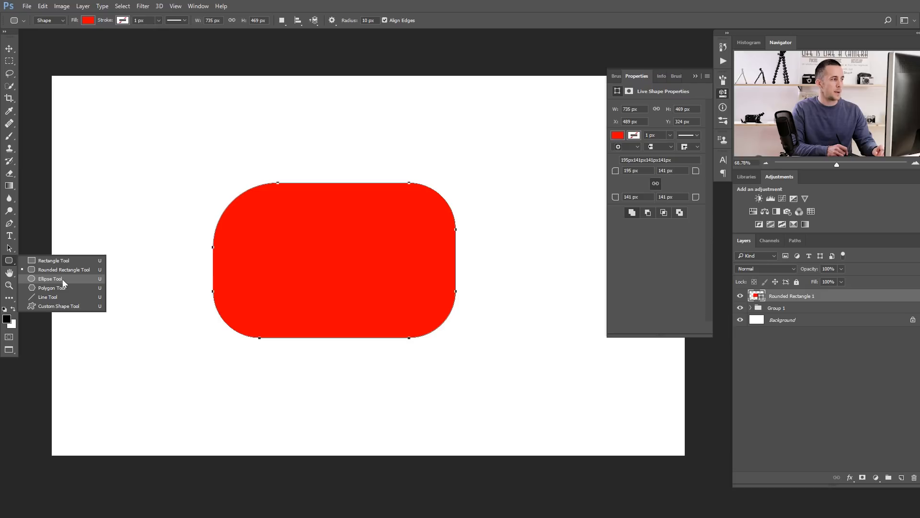
left_click(63, 279)
key("Delete")
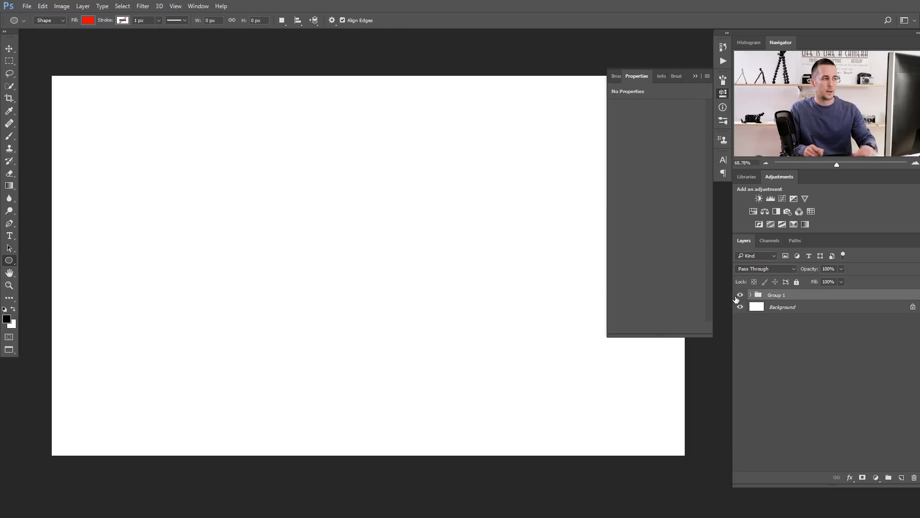
left_click_drag(257, 195, 395, 366)
left_click_drag(422, 317, 416, 339)
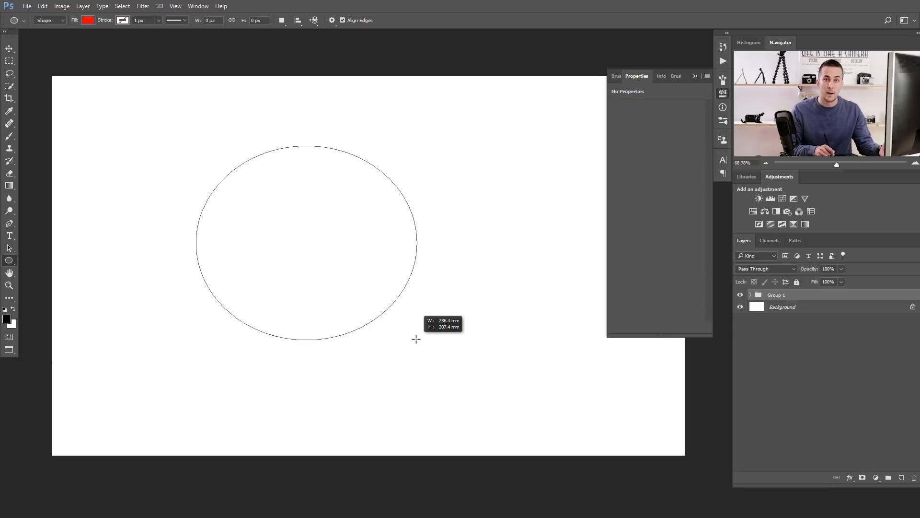
left_click_drag(416, 339, 425, 314)
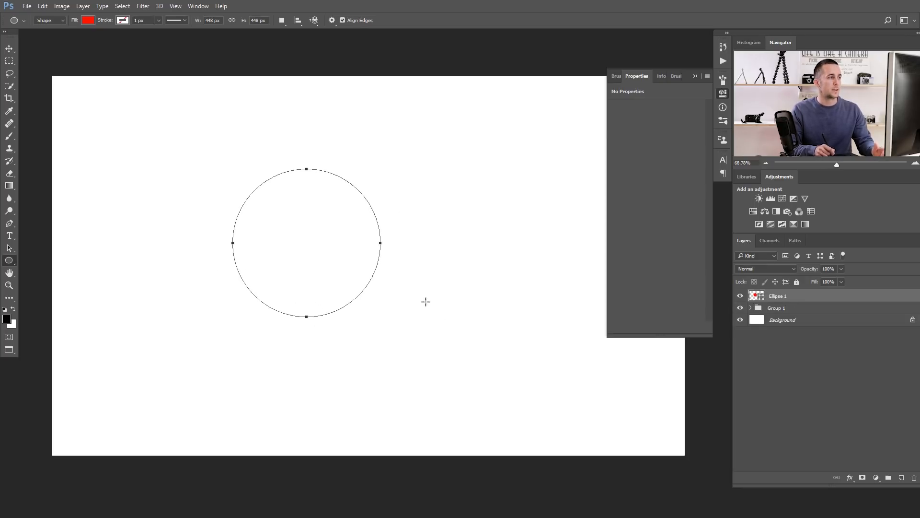
Step: Give the circle a light blue stroke 19 px wide
left_click(126, 23)
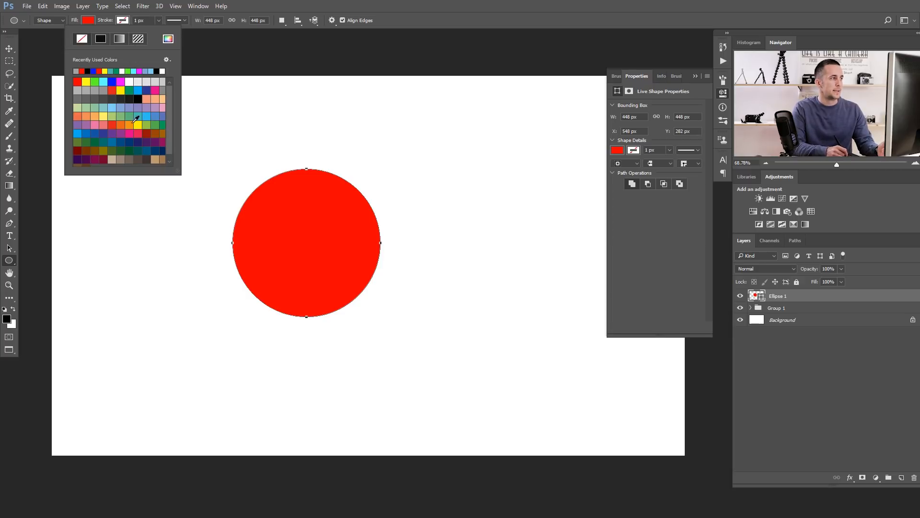
left_click(112, 107)
left_click_drag(102, 21, 113, 24)
Step: Change the circle's stroke to a pattern, trying several presets and ending on the grey speckled one
left_click(122, 22)
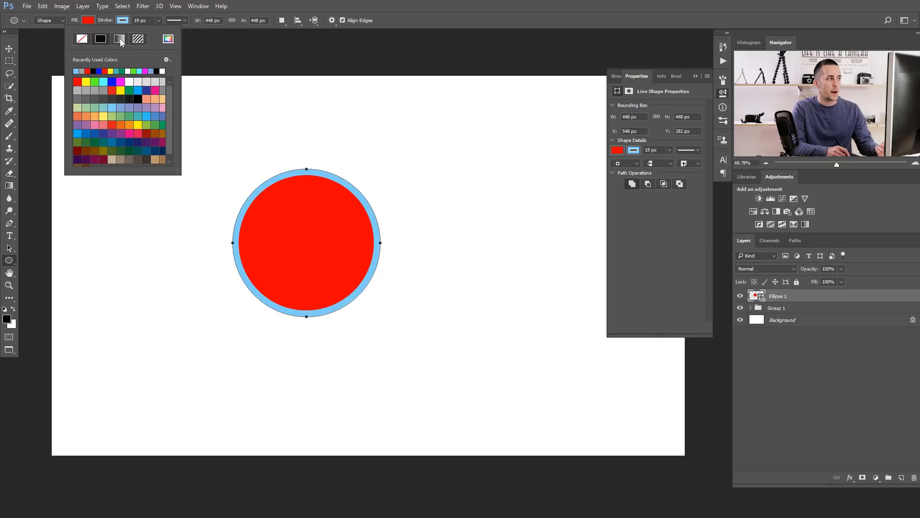
left_click(139, 38)
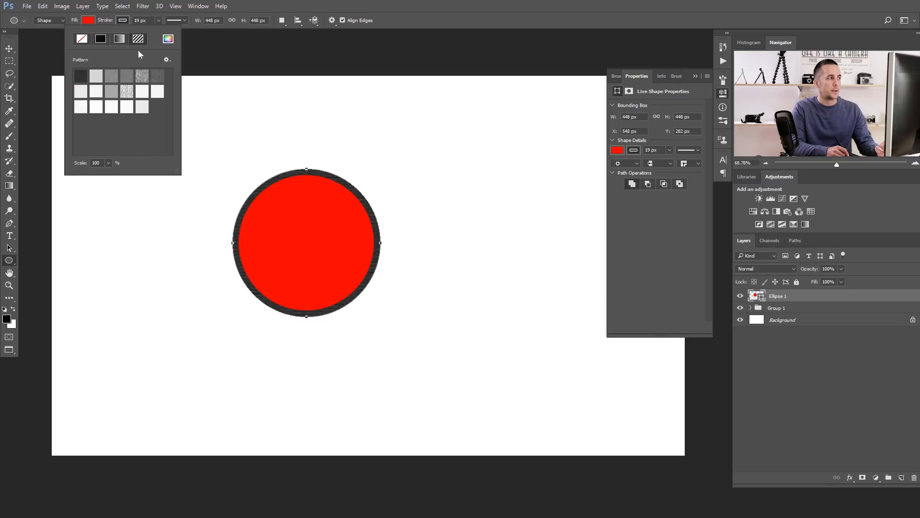
left_click(141, 77)
left_click(158, 77)
left_click(145, 90)
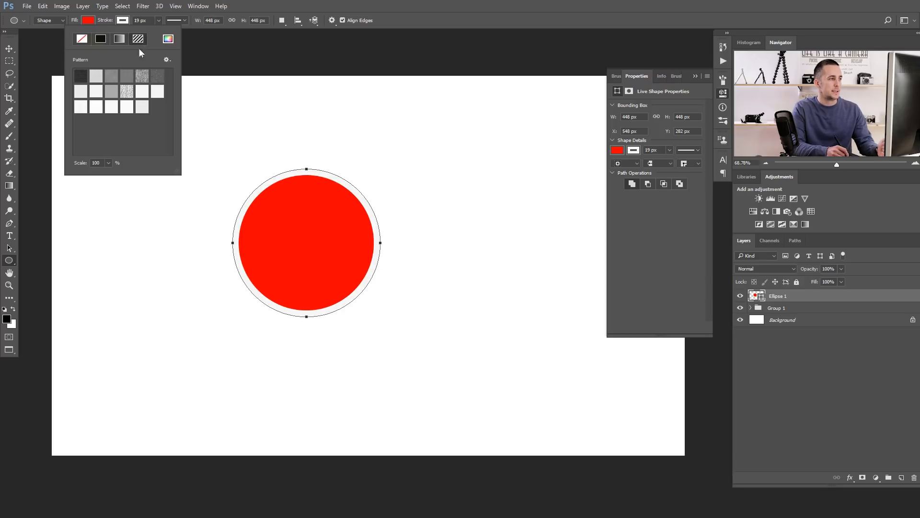
left_click(142, 76)
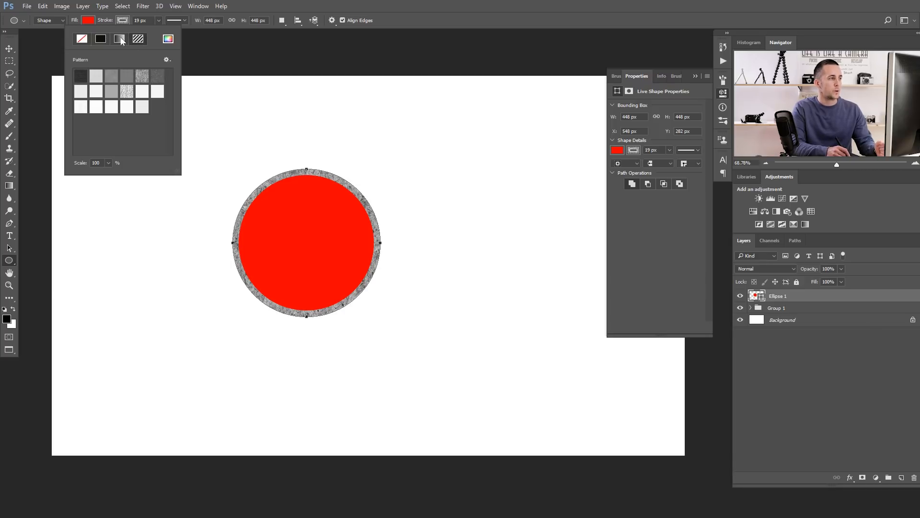
Step: Change the circle's stroke to a black-to-white gradient with a 66° angle and the Reflected style
left_click(120, 37)
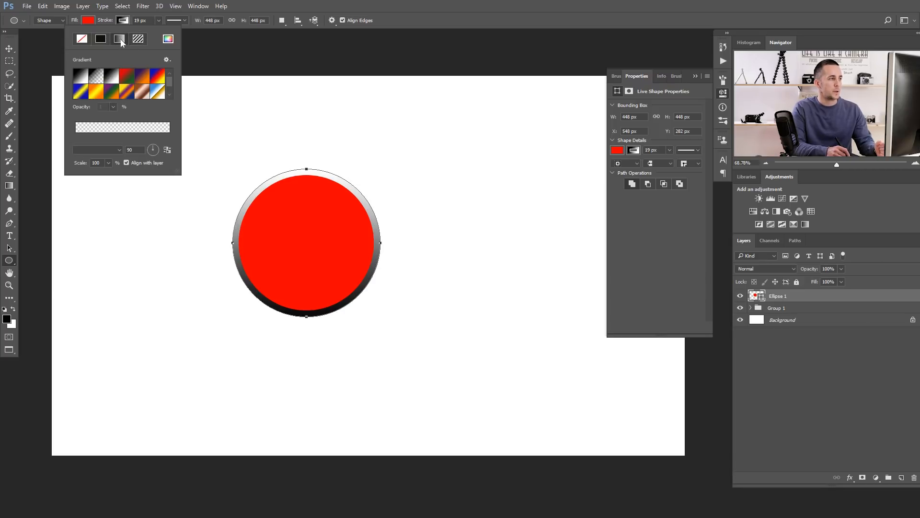
left_click(158, 151)
left_click_drag(157, 149, 154, 142)
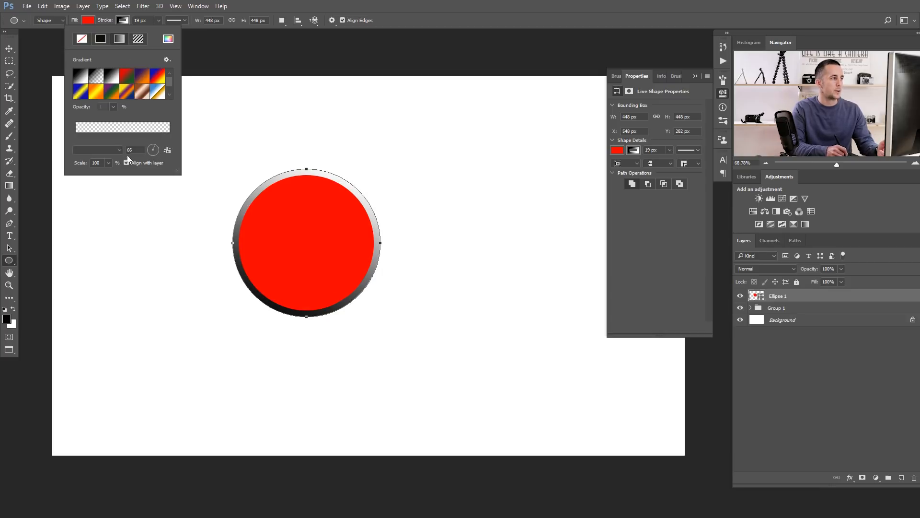
left_click(105, 150)
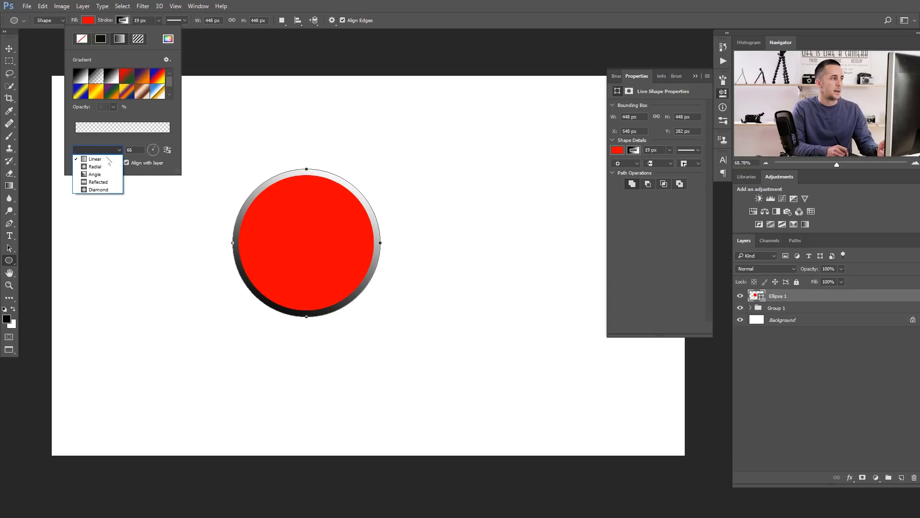
left_click(98, 182)
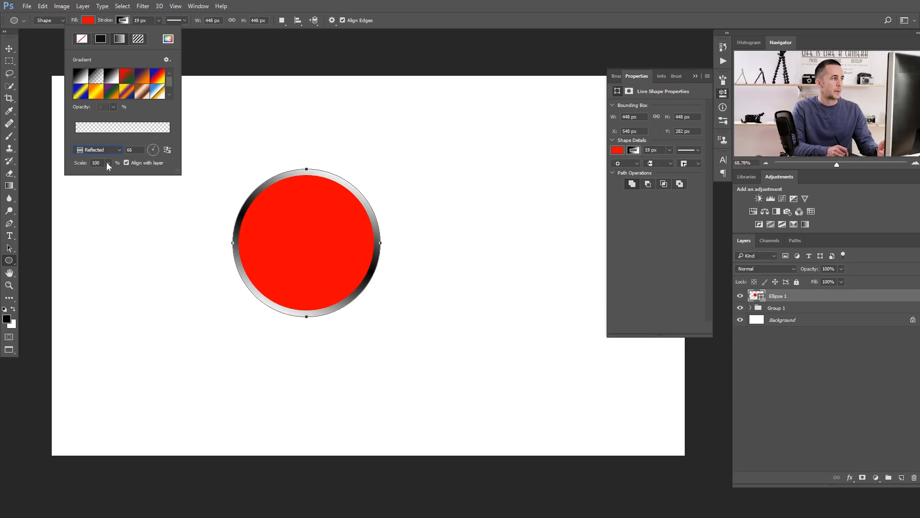
Step: Set the stroke gradient's scale to 34% and its angle to 95°
left_click(108, 162)
left_click_drag(149, 174, 104, 173)
left_click(153, 145)
left_click_drag(153, 148, 153, 142)
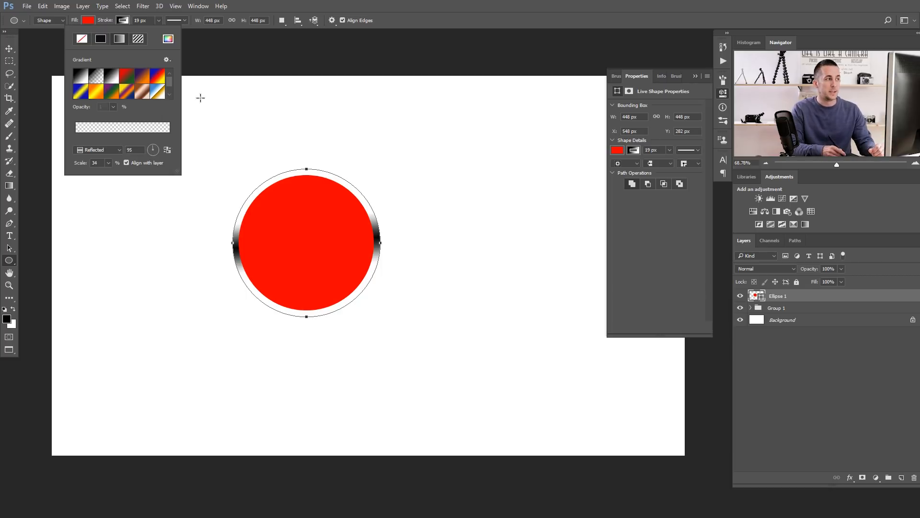
left_click(122, 21)
left_click(122, 21)
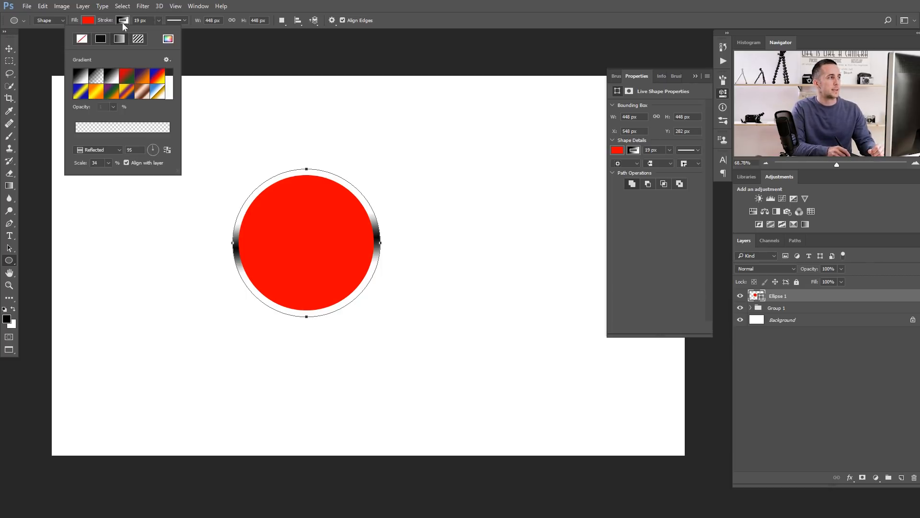
left_click(122, 21)
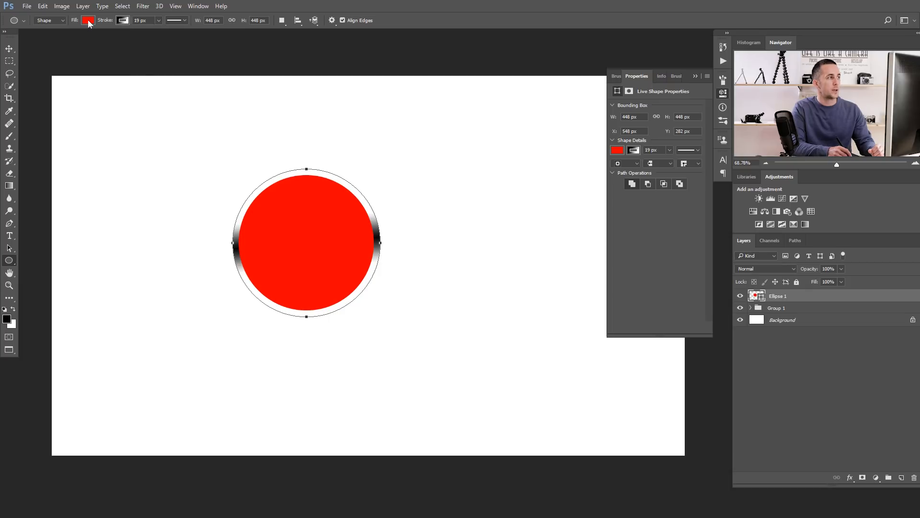
Step: Fill the circle with a gradient, trying several presets and ending on the violet-to-orange one
left_click(89, 20)
left_click(86, 40)
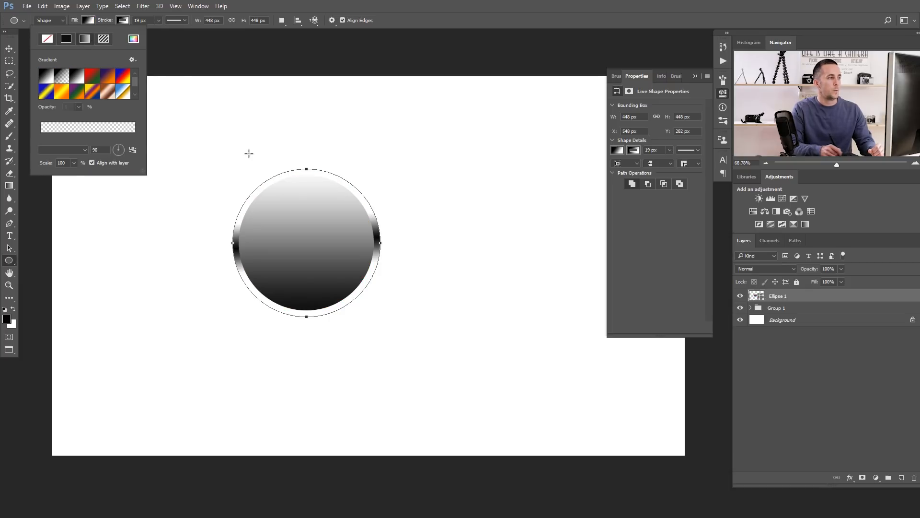
left_click(92, 78)
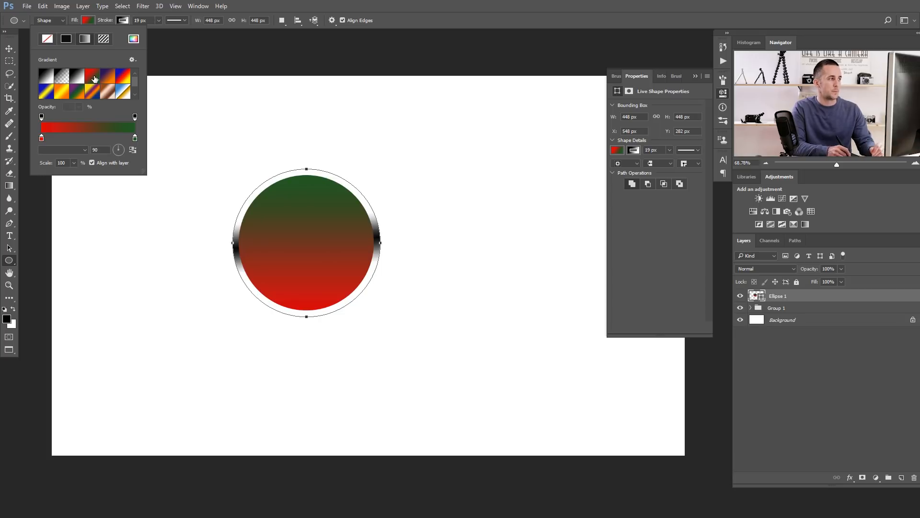
left_click(90, 92)
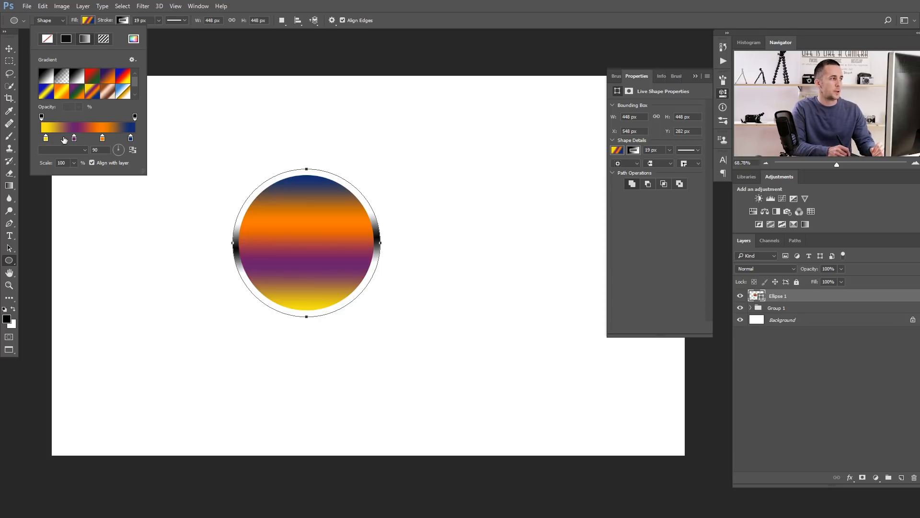
left_click(76, 88)
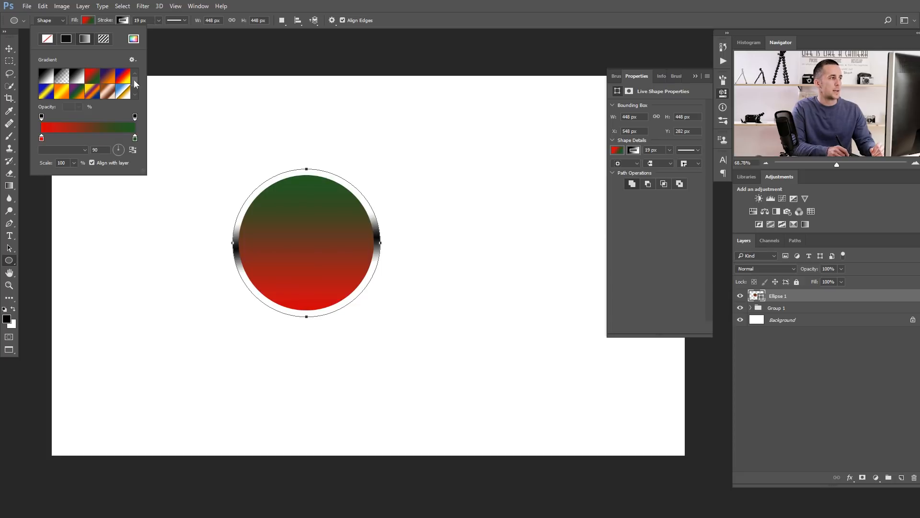
left_click_drag(134, 80, 134, 90)
left_click(77, 91)
left_click(77, 78)
left_click(123, 78)
left_click(137, 72)
left_click(107, 77)
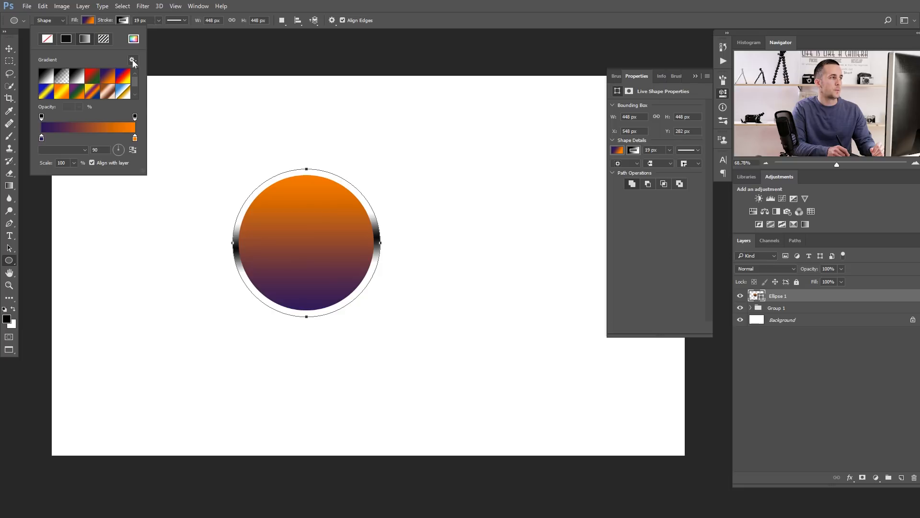
Step: Check the preset management options for the fill gradient, and close the fill settings
left_click(133, 60)
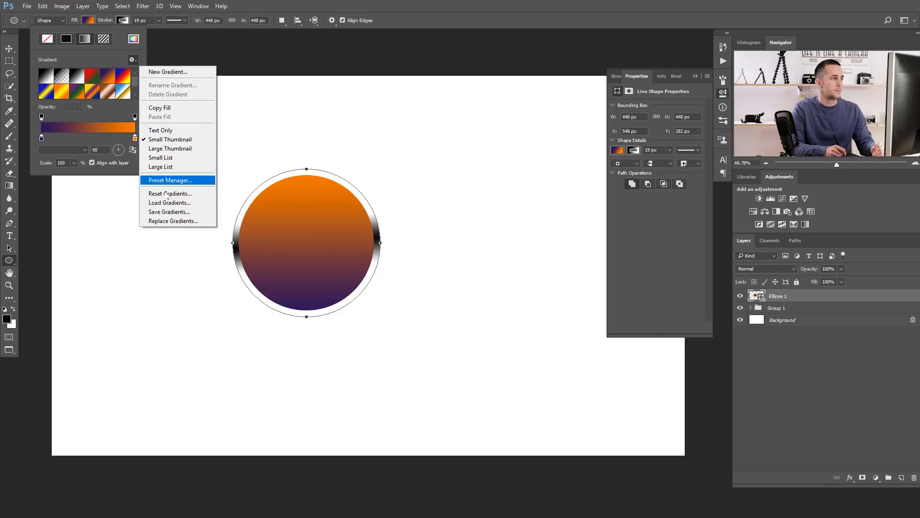
left_click(118, 59)
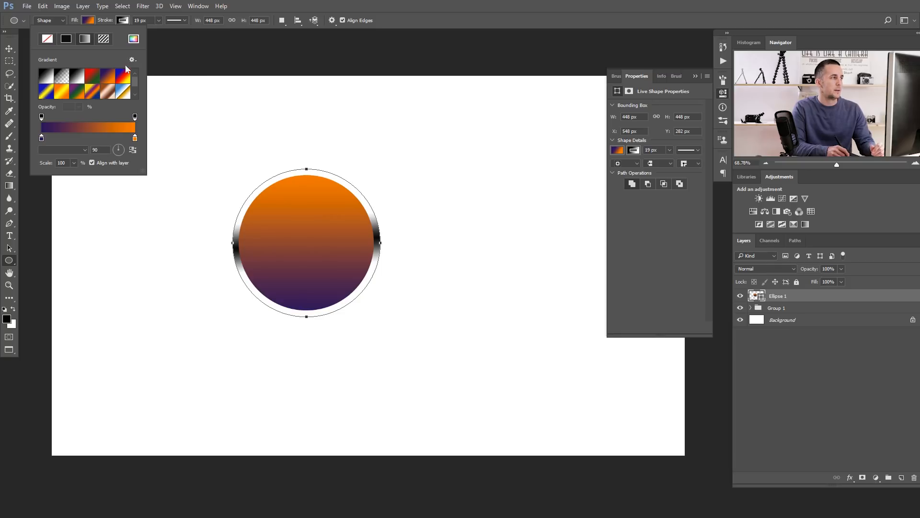
left_click(132, 40)
left_click(865, 164)
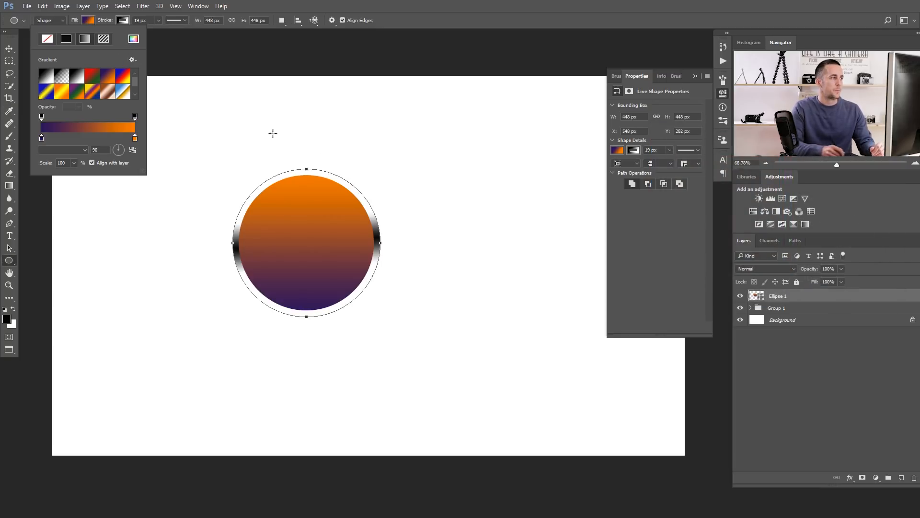
left_click(93, 21)
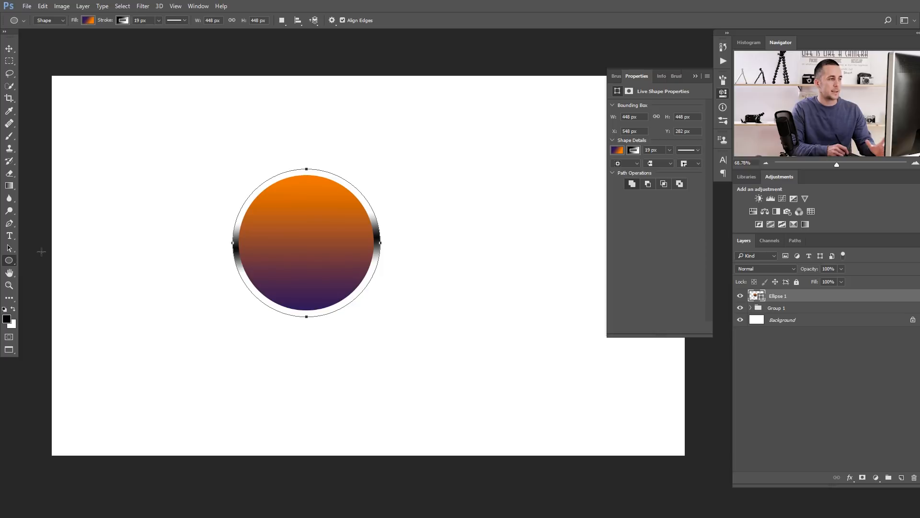
Step: Draw several more ellipses and circles of different sizes around the first circle with the Ellipse Tool
right_click(13, 262)
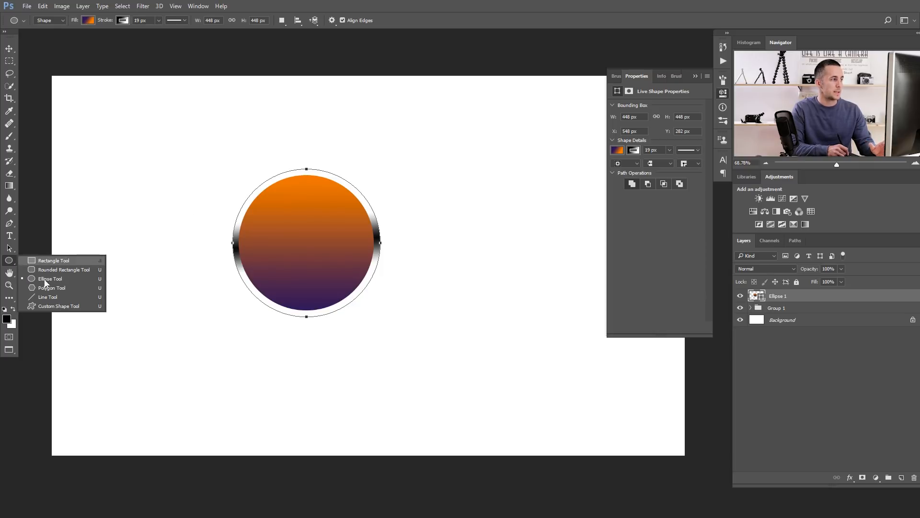
left_click(58, 280)
left_click_drag(131, 174, 202, 209)
left_click_drag(275, 121, 314, 181)
left_click_drag(399, 213, 387, 264)
left_click_drag(302, 287, 398, 325)
left_click_drag(173, 251, 211, 319)
left_click_drag(232, 353, 280, 355)
left_click_drag(456, 232, 493, 281)
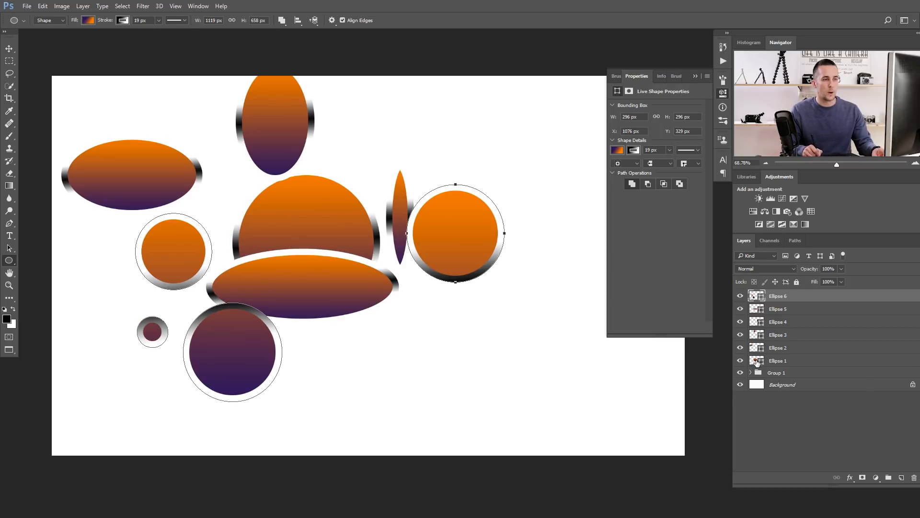
Step: Delete all the ellipse layers, from Ellipse 6 down to Ellipse 1
left_click(758, 359, "shift")
key("Delete")
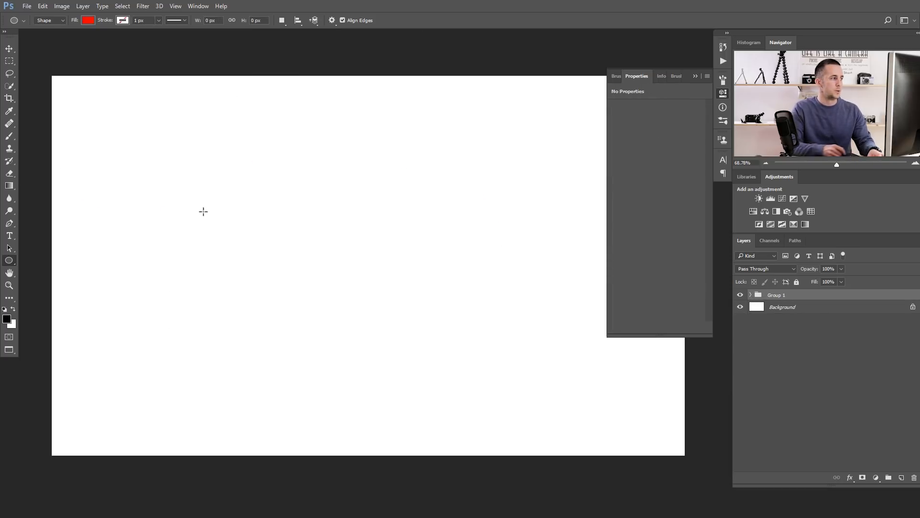
Step: Draw a red five-sided polygon about 337 × 321 px in the upper part of the canvas with the Polygon Tool
right_click(9, 260)
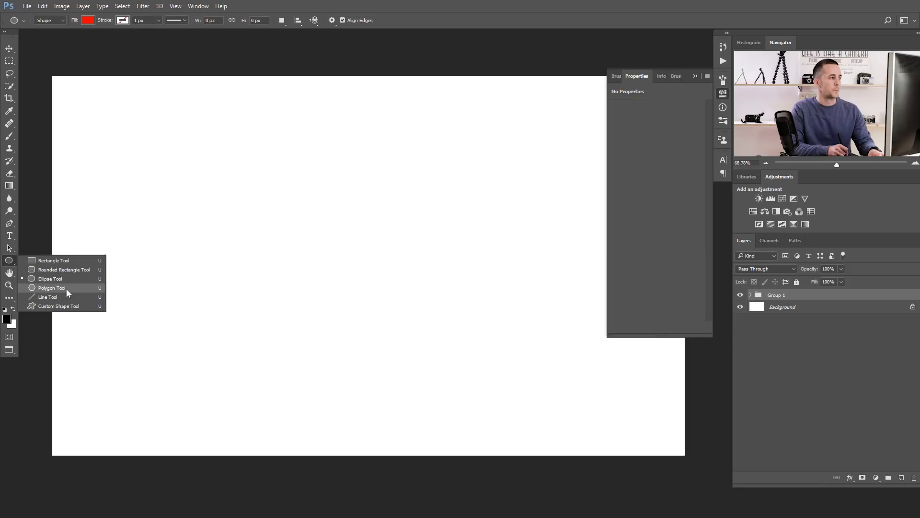
left_click(66, 289)
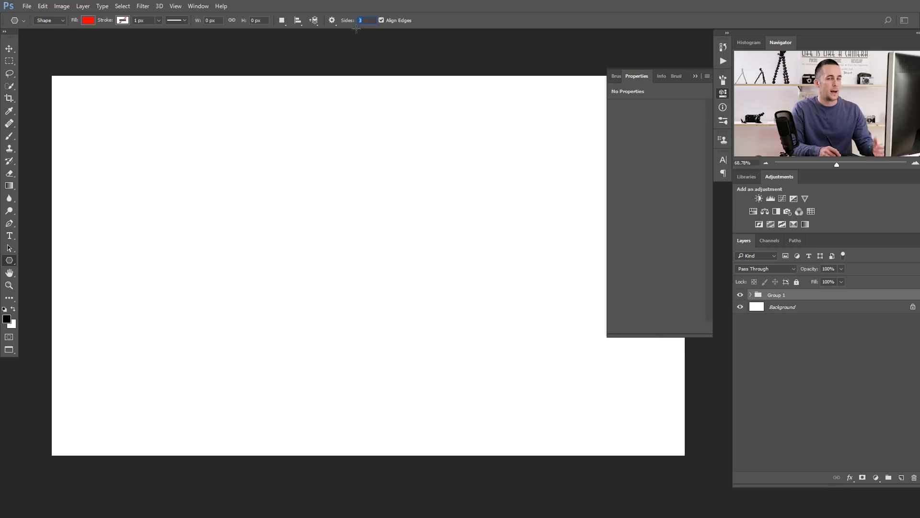
type("5")
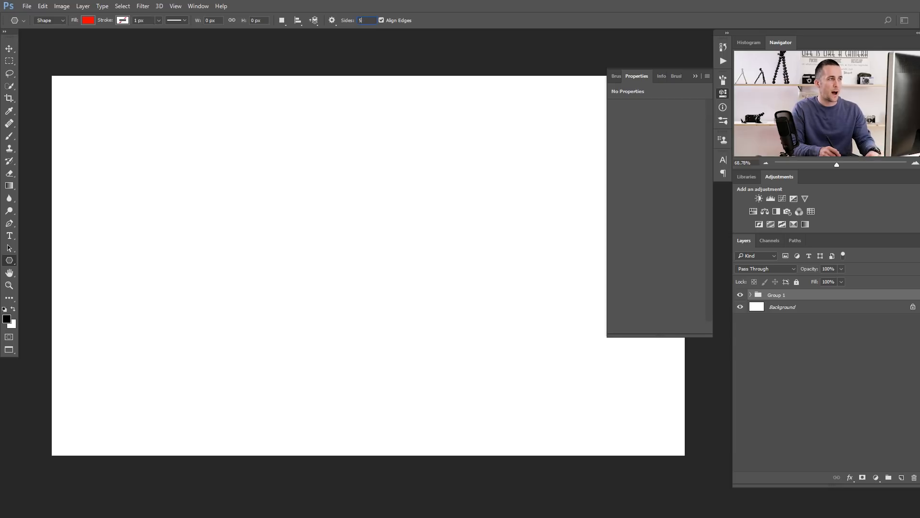
left_click_drag(282, 197, 311, 255)
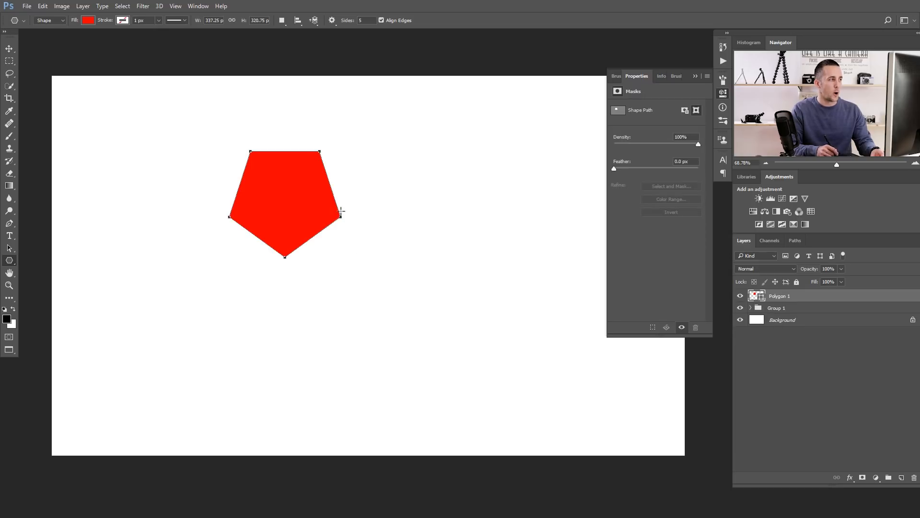
Step: Give the pentagon a black 6 px stroke and draw a second, tilted pentagon to its lower right
left_click(123, 22)
left_click(101, 35)
left_click_drag(108, 22, 117, 27)
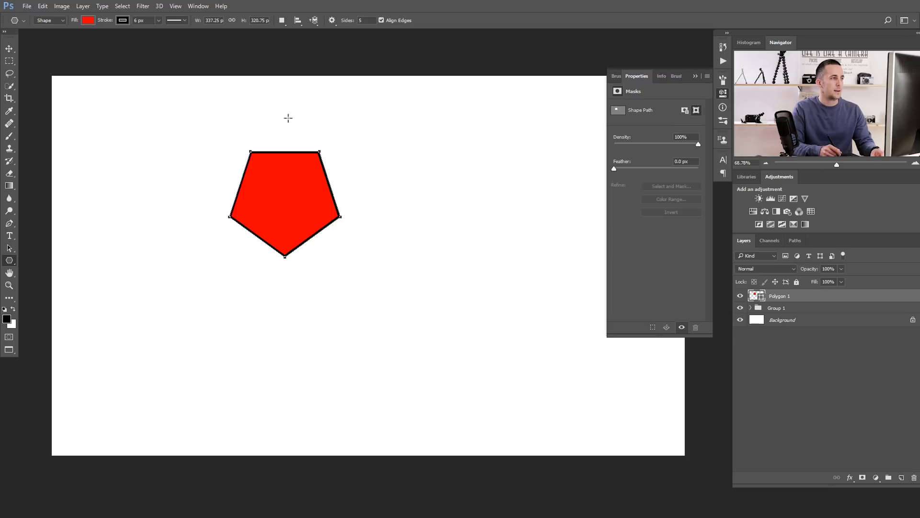
left_click_drag(393, 255, 431, 298)
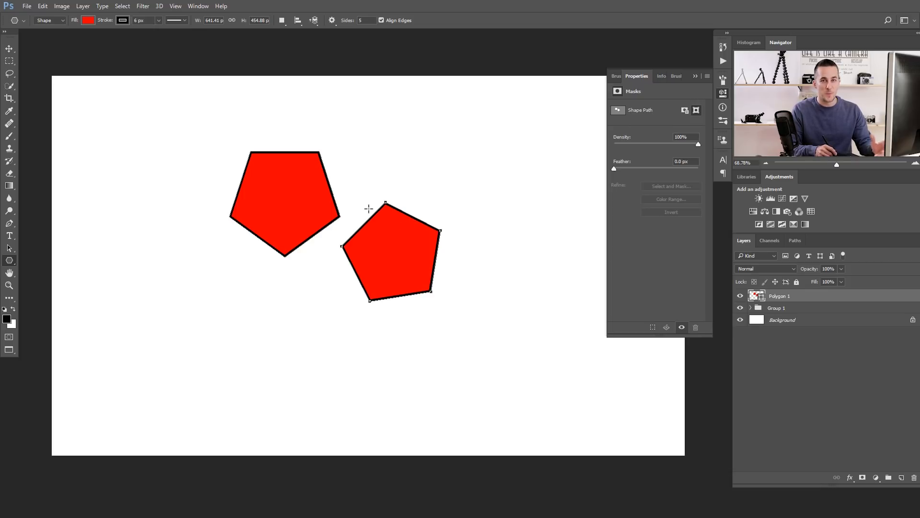
Step: Set the polygon sides to 3 and draw two triangles below the pentagons
left_click(366, 20)
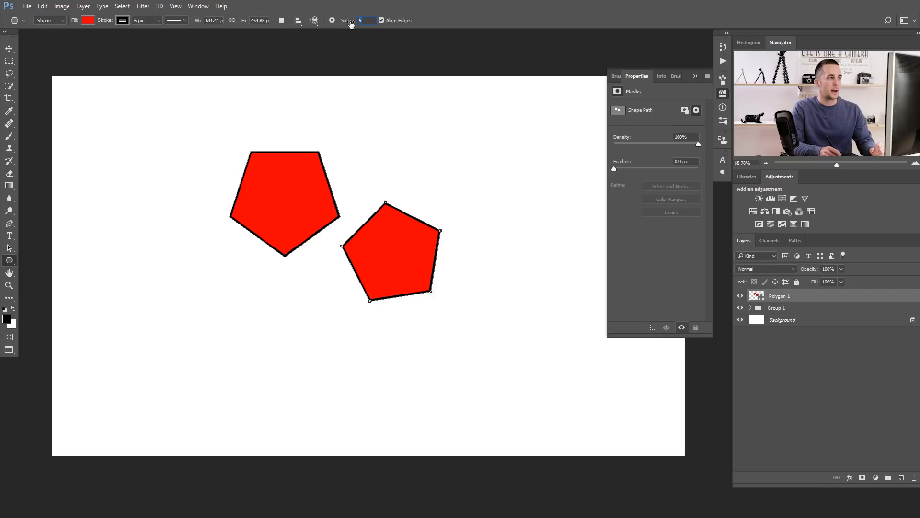
type("3")
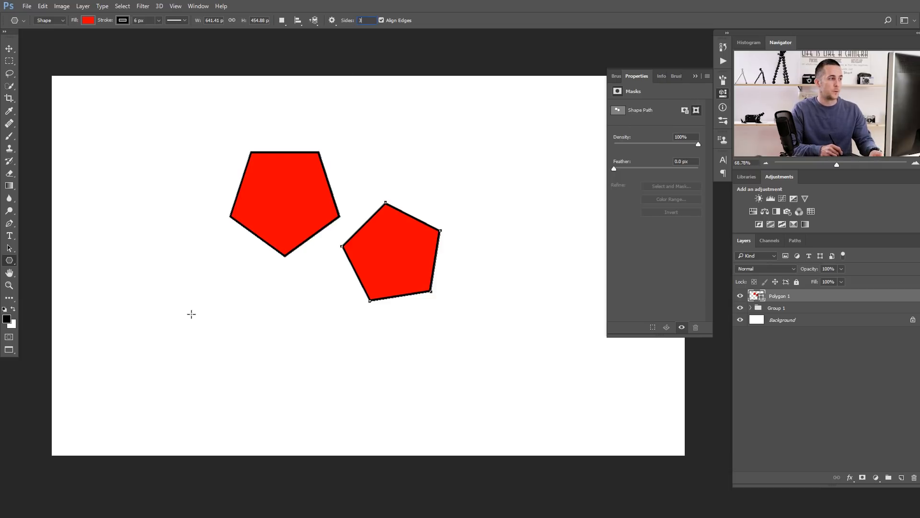
left_click_drag(191, 314, 222, 331)
left_click_drag(319, 316, 372, 315)
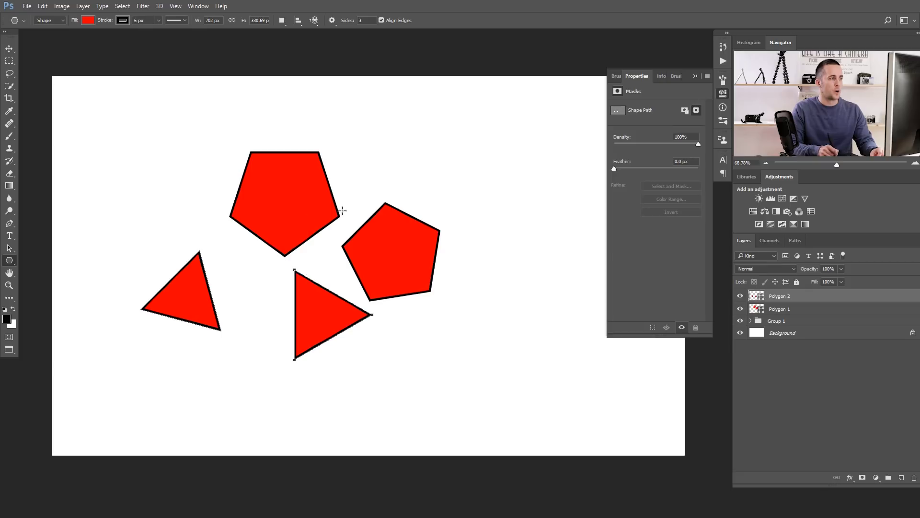
Step: Change the fill of both triangles on the Polygon 2 layer to yellow
left_click(9, 249)
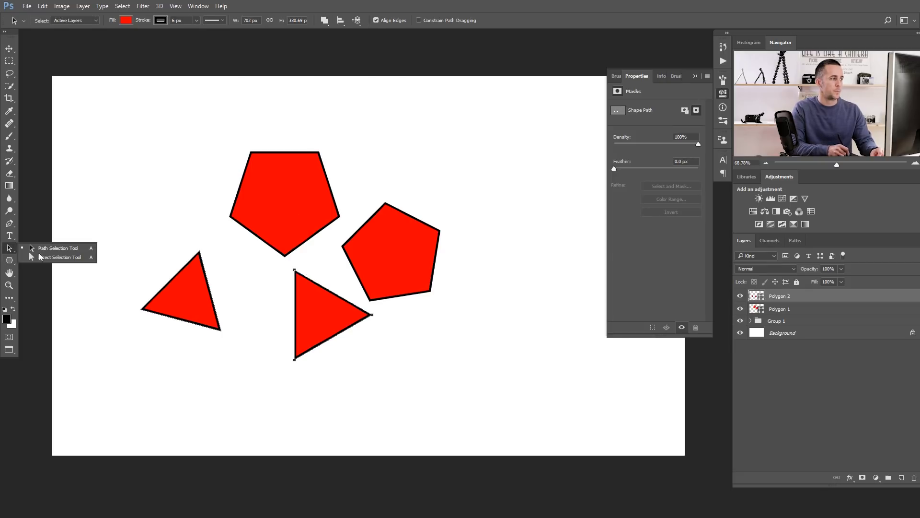
left_click(53, 249)
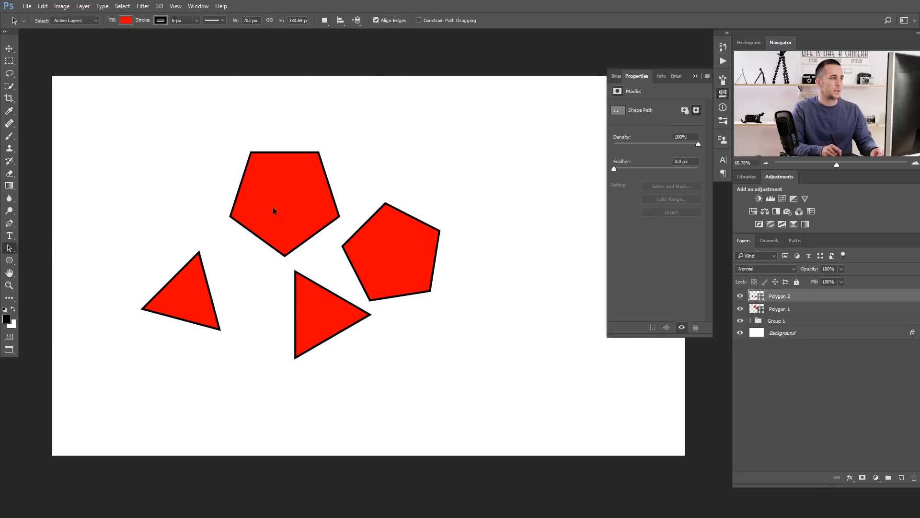
left_click(9, 261)
left_click(87, 20)
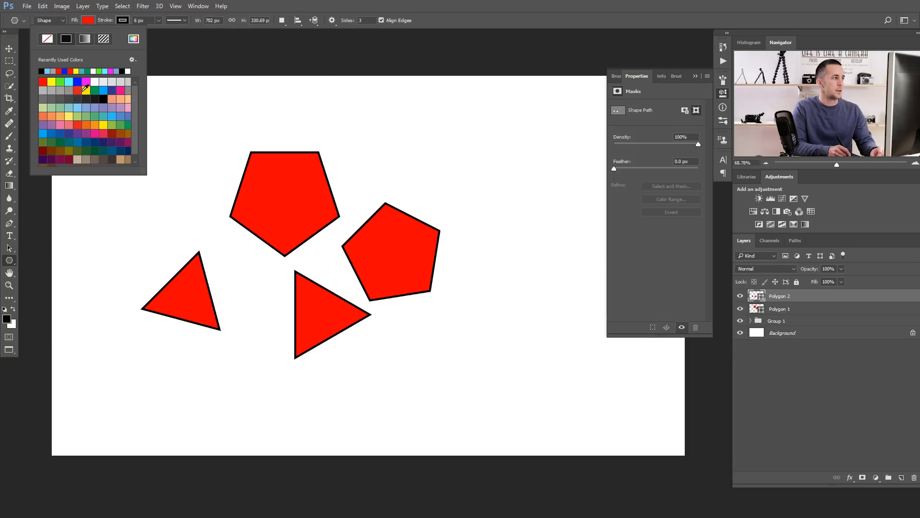
left_click(86, 90)
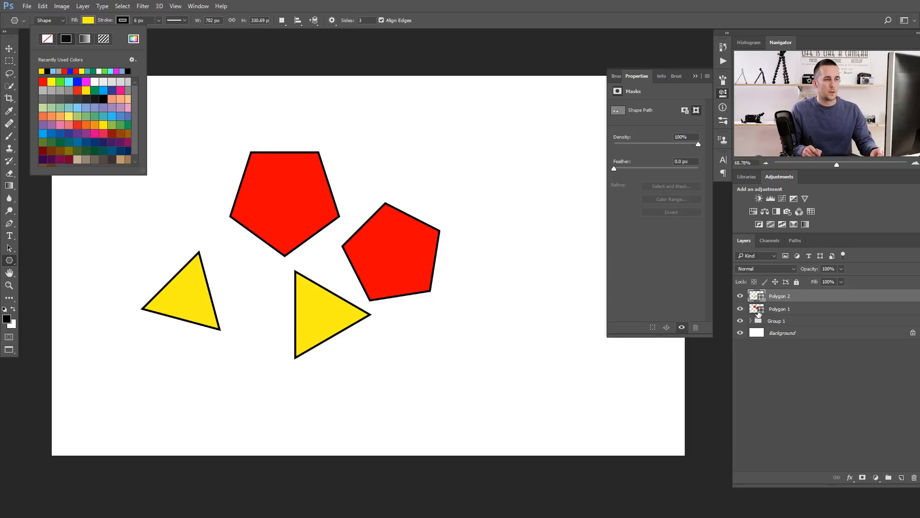
Step: Change the fill of both pentagons on the Polygon 1 layer to blue
left_click(760, 313)
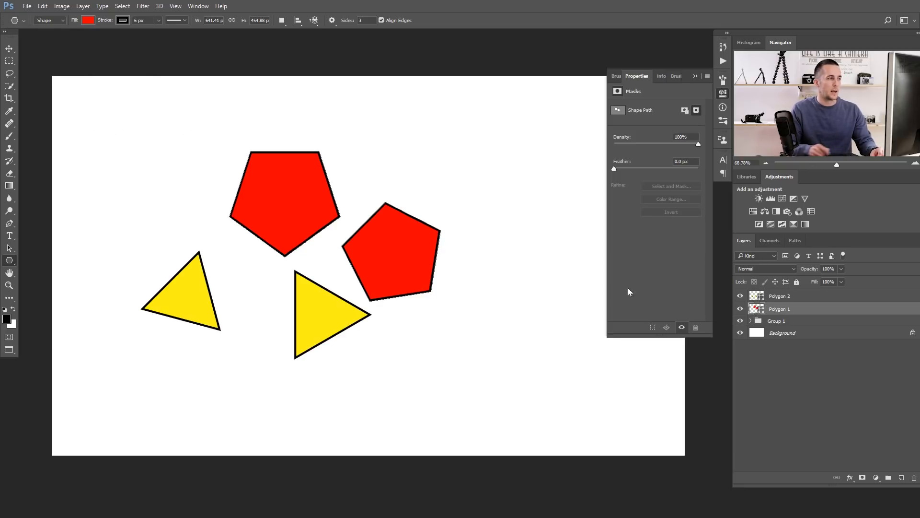
left_click(89, 22)
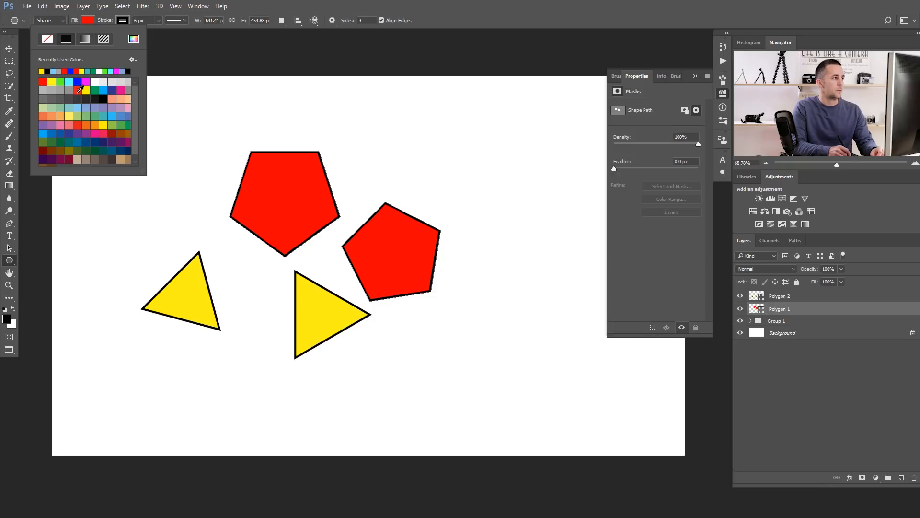
left_click(79, 83)
left_click(91, 22)
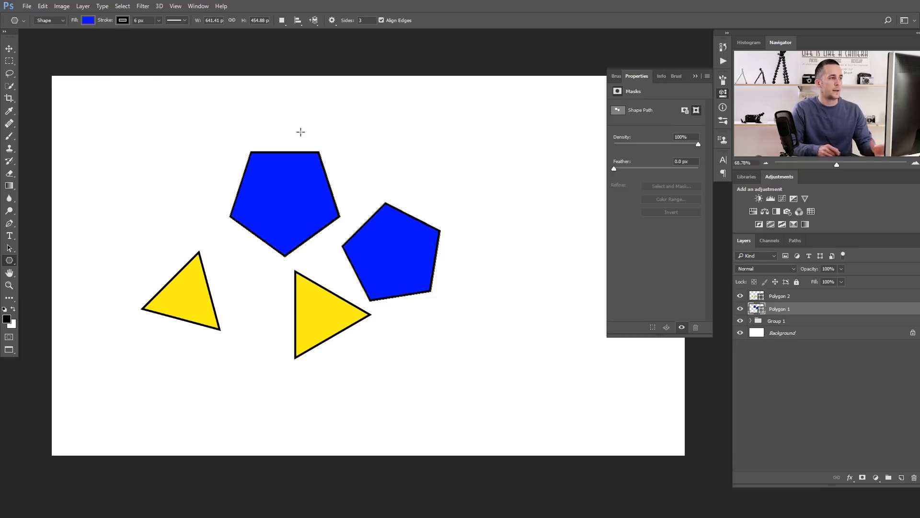
Step: Move the yellow triangles slightly to the left, and delete both polygon layers
left_click(766, 298)
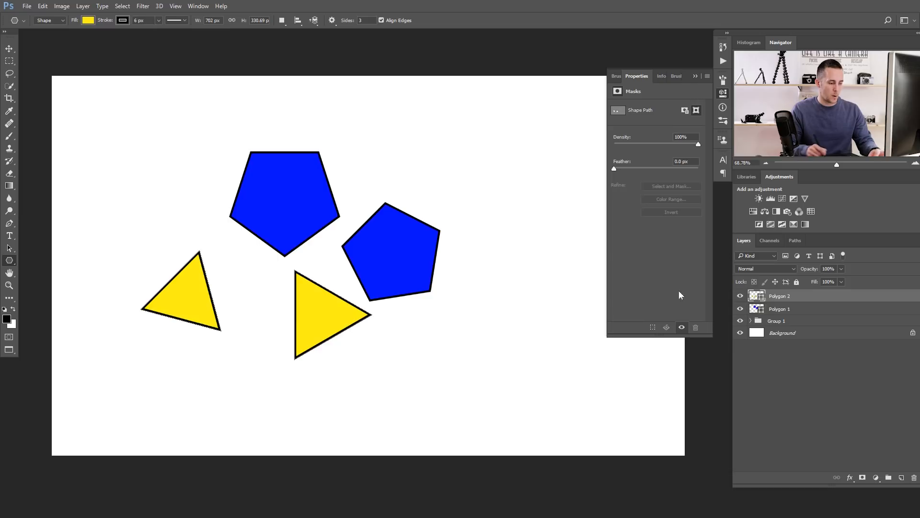
key("v")
left_click_drag(335, 318, 301, 268)
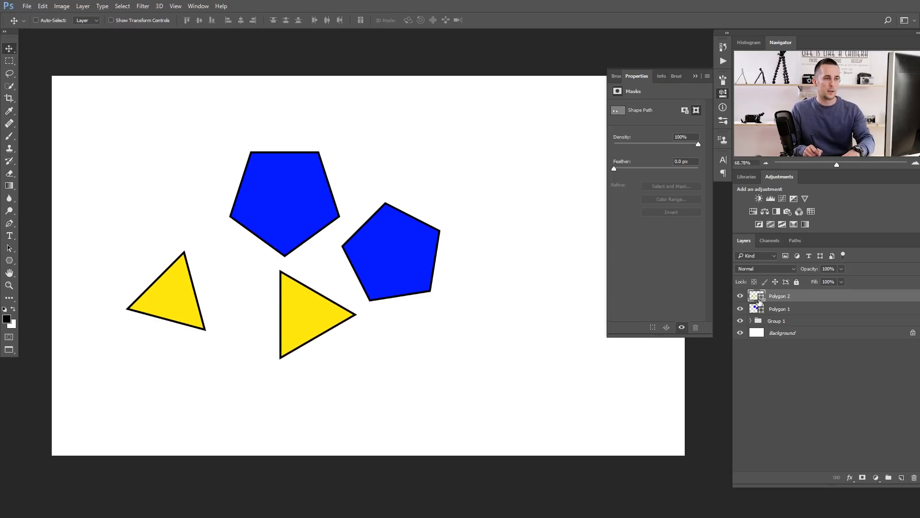
key("Delete")
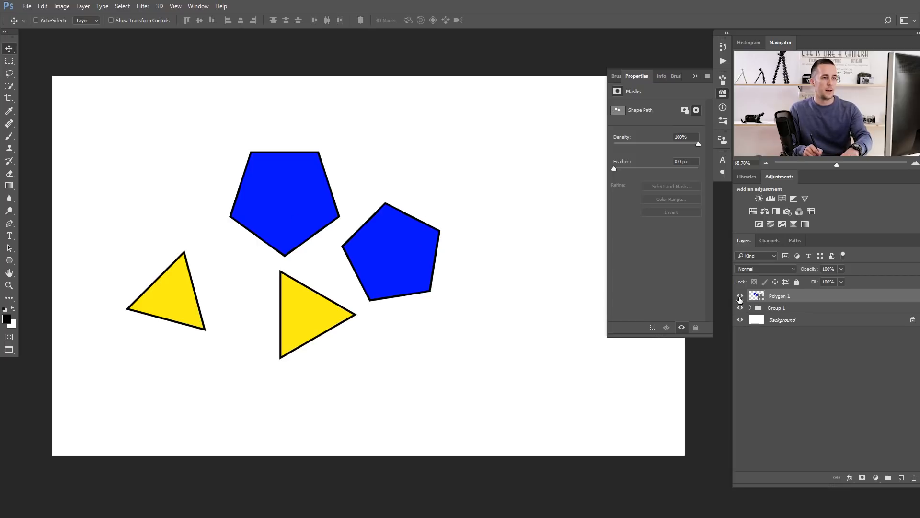
key("Delete")
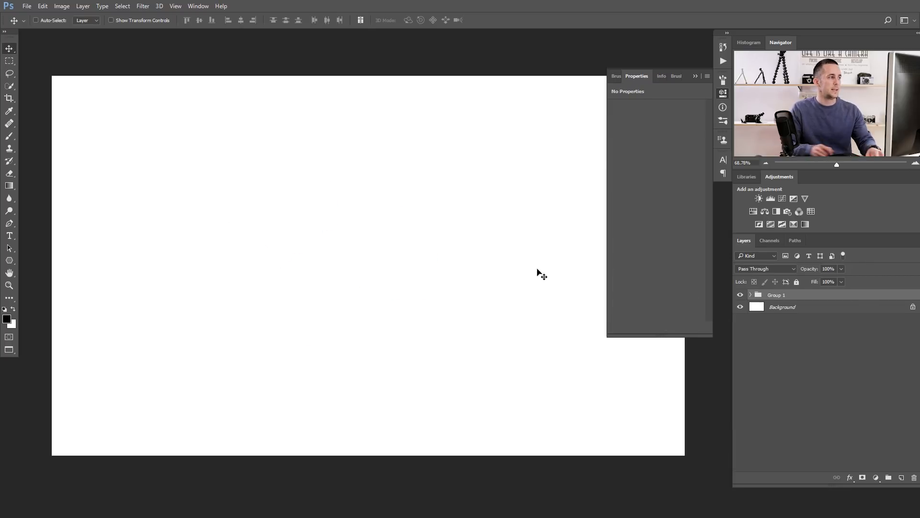
Step: Draw a new red pentagon about 340 × 323 px with the Polygon Tool set to 5 sides
left_click(13, 259)
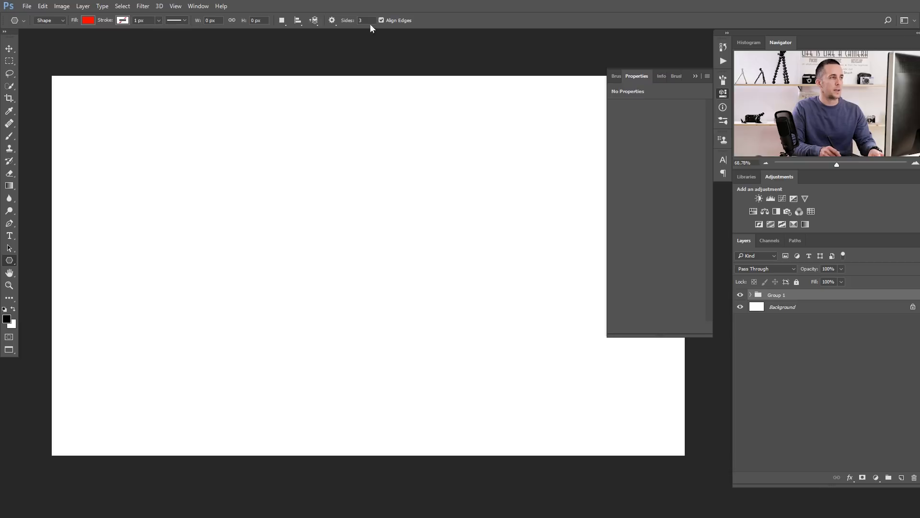
type("5")
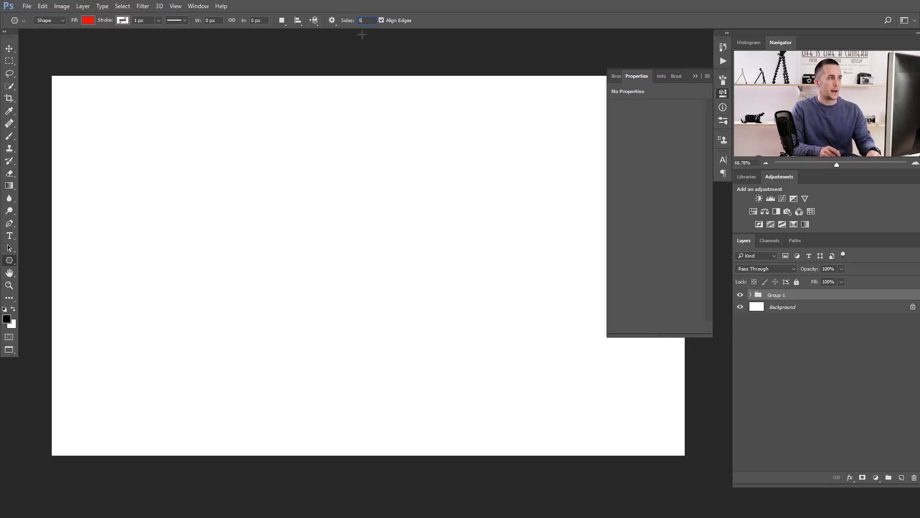
left_click_drag(297, 189, 313, 247)
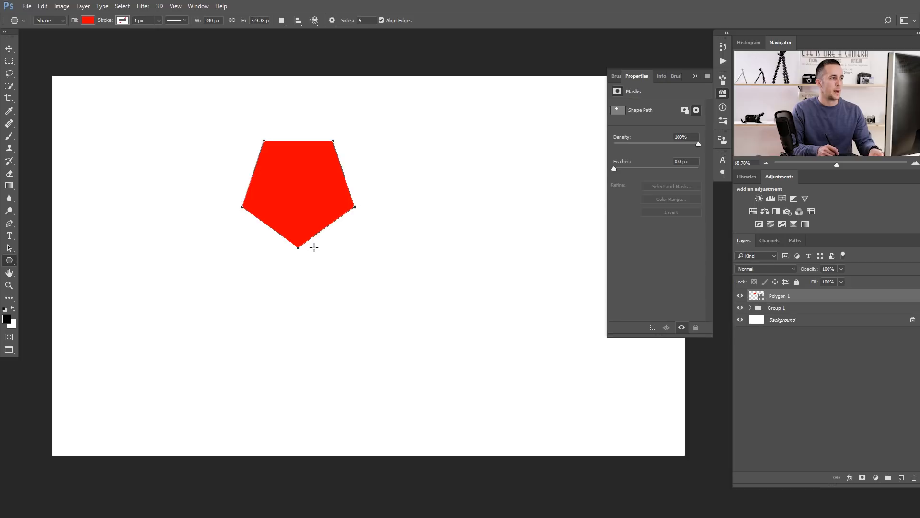
Step: Enable Smooth Corners for the Polygon Tool and draw a rounded five-sided polygon about 286 px wide right of the pentagon
left_click(332, 20)
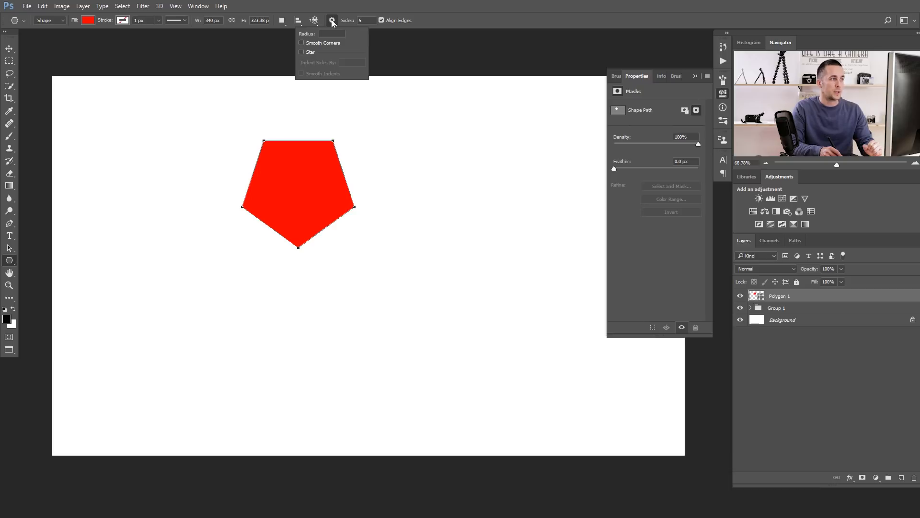
left_click(332, 20)
left_click(333, 20)
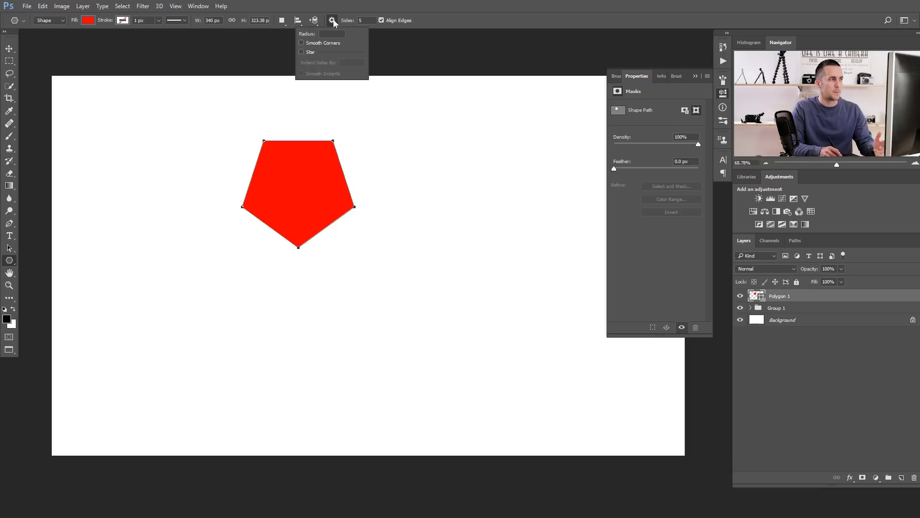
left_click(303, 41)
left_click_drag(444, 234, 487, 286)
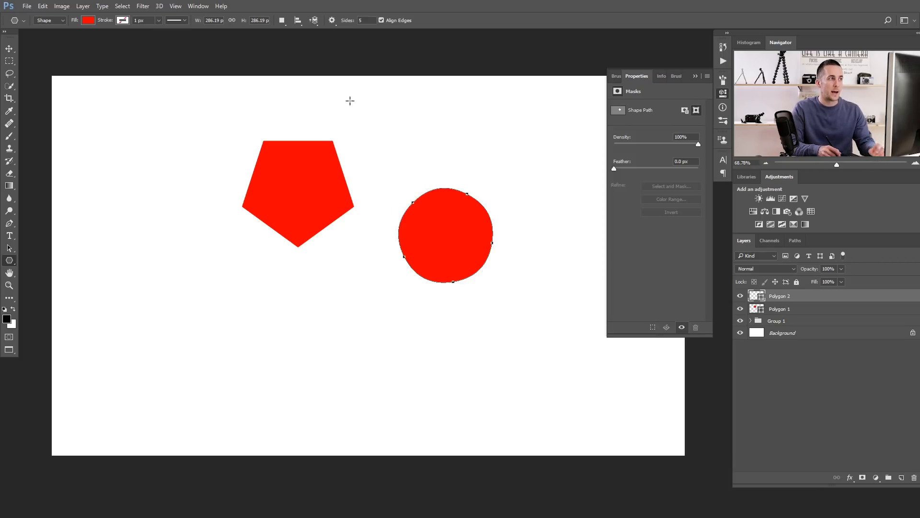
Step: Enable Star with Smooth Corners off, and draw a five-pointed star about 389 × 372 px at the pentagon's lower left
left_click(332, 20)
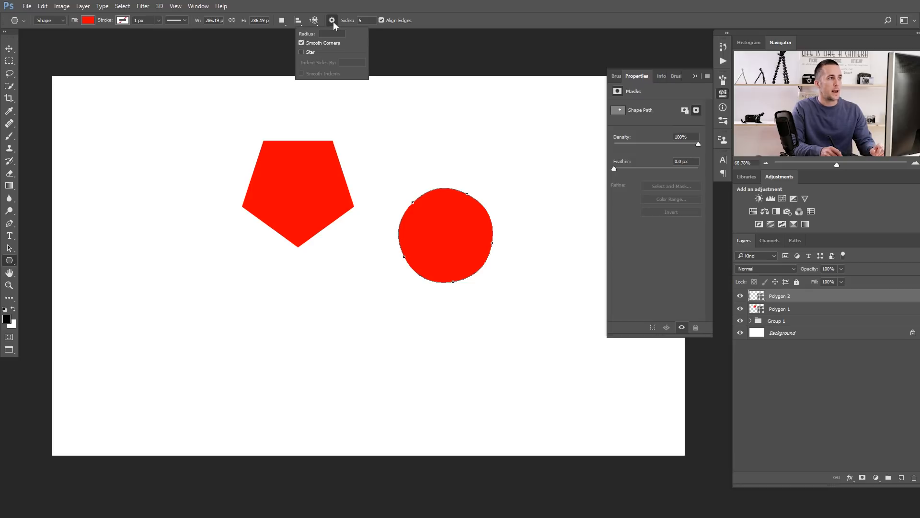
left_click(301, 51)
left_click(302, 44)
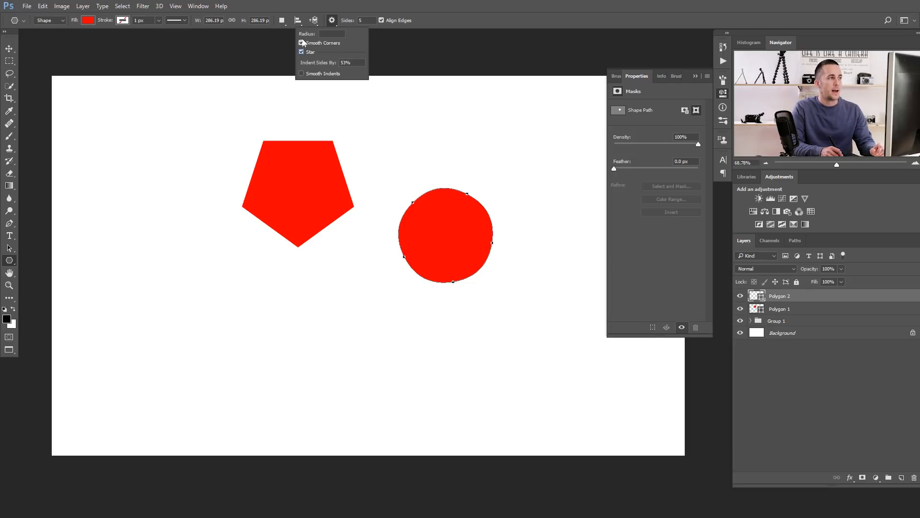
left_click_drag(179, 289, 219, 342)
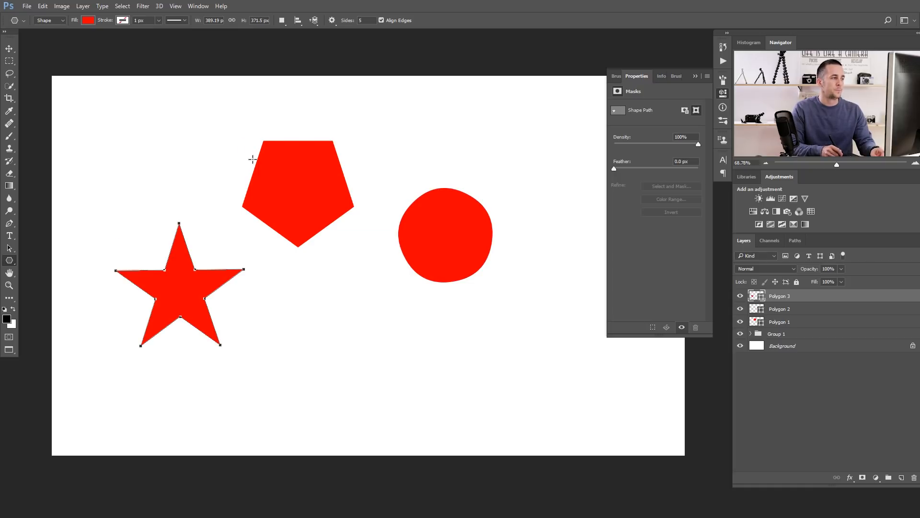
Step: Draw a six-pointed star about 318 px wide below the pentagon and an eight-pointed star about 358 px wide to its lower right
left_click(368, 22)
type("6")
key("Tab")
mouse_move(346, 312)
left_mouse_down()
mouse_move(382, 386)
mouse_move(389, 368)
left_mouse_up()
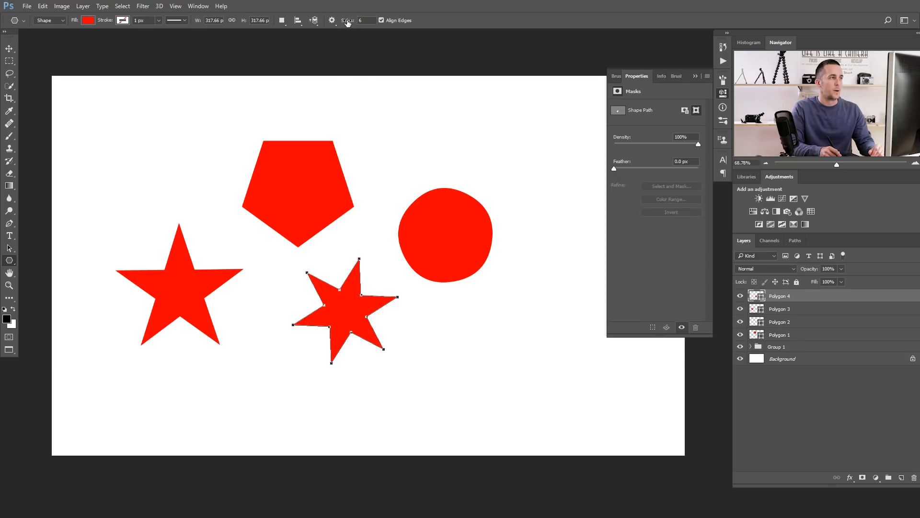
key("Tab")
mouse_move(475, 348)
left_mouse_down()
mouse_move(507, 399)
mouse_move(540, 389)
left_mouse_up()
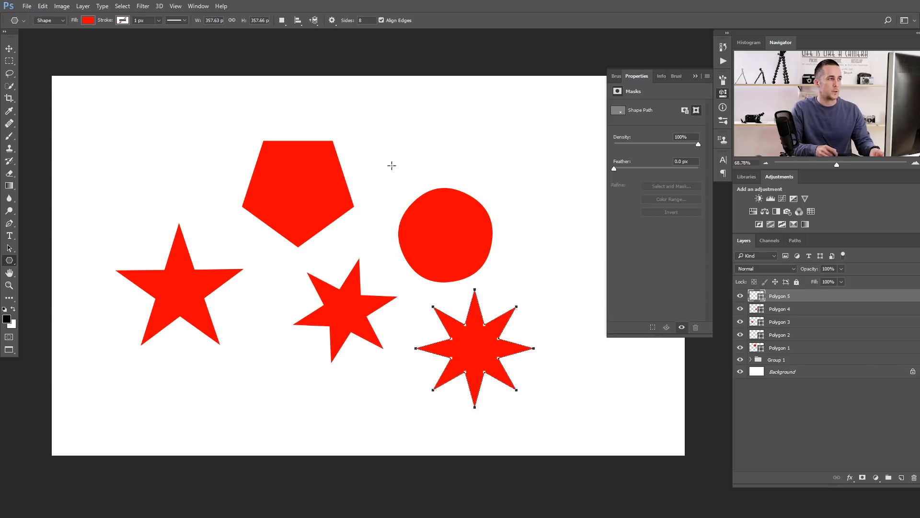
Step: Enable Smooth Indents and draw four small eight-pointed stars with curved sides in the free areas around the shapes
left_click(332, 20)
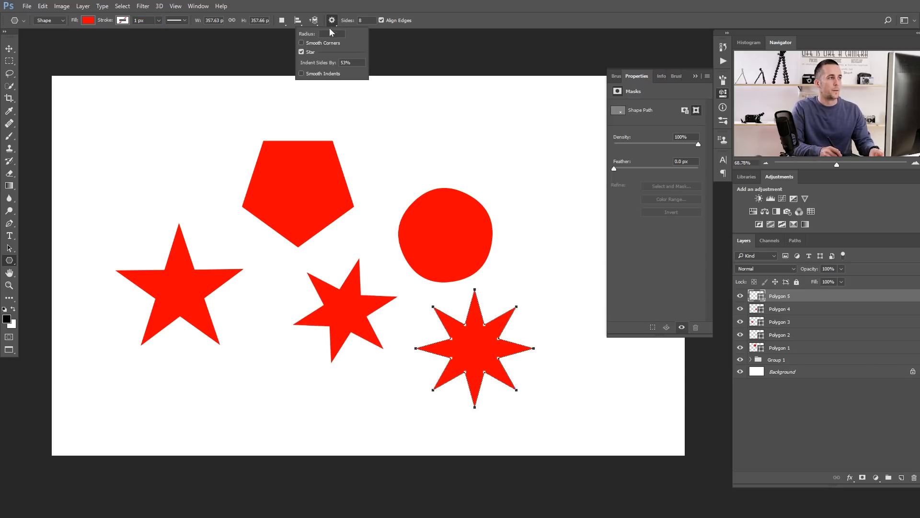
left_click(314, 74)
left_click_drag(186, 127, 207, 160)
left_click_drag(405, 130, 424, 158)
left_click_drag(120, 201, 140, 228)
left_click_drag(253, 363, 281, 336)
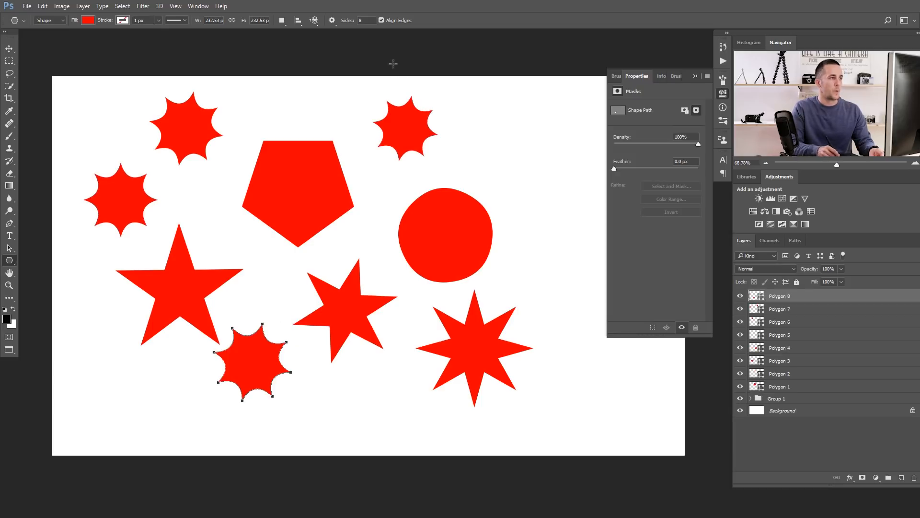
Step: Set the sides to 3 and draw two three-pointed stars with smooth indents in the canvas's upper right area
type("3")
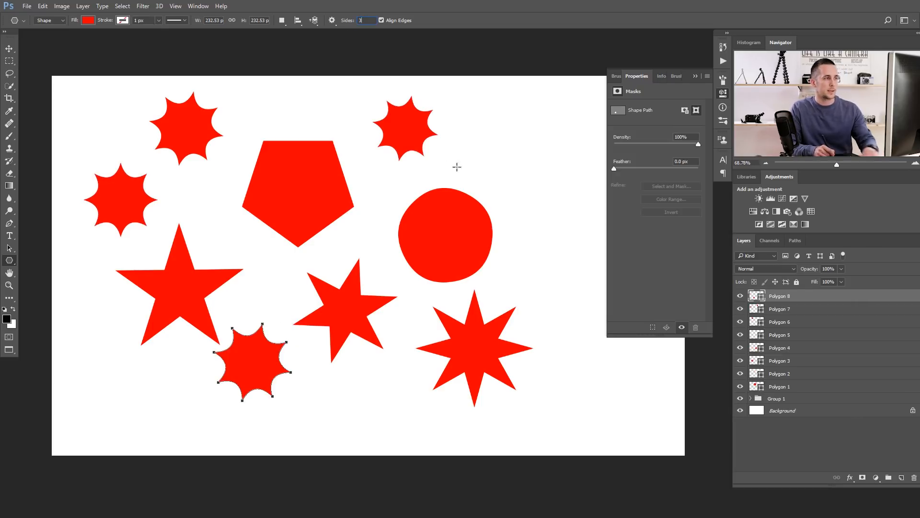
left_click_drag(508, 144, 546, 153)
left_click_drag(549, 197, 576, 226)
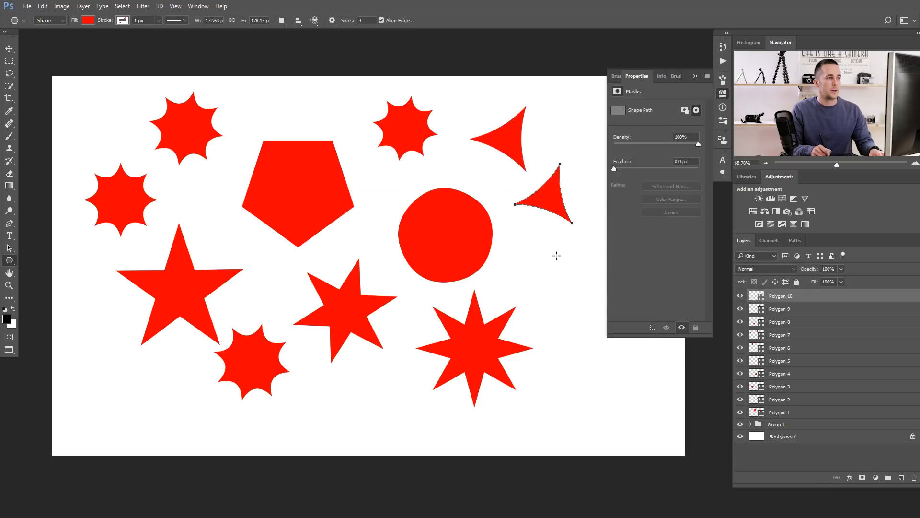
Step: Draw another three-pointed star about 215 px wide above the pentagon, and delete all the polygon layers
left_click_drag(310, 112, 268, 121)
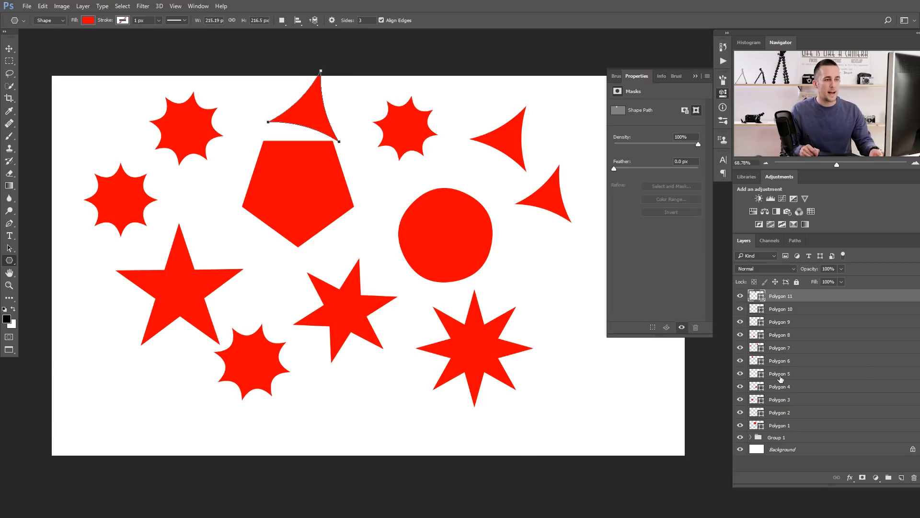
left_click(769, 425, "shift")
key("Delete")
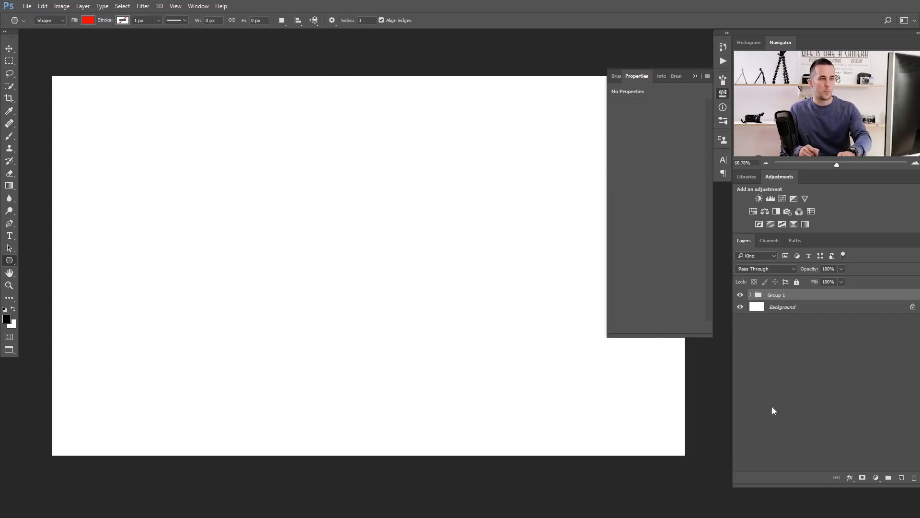
Step: Switch to the Line tool and set a red fill with no stroke
left_click(336, 21)
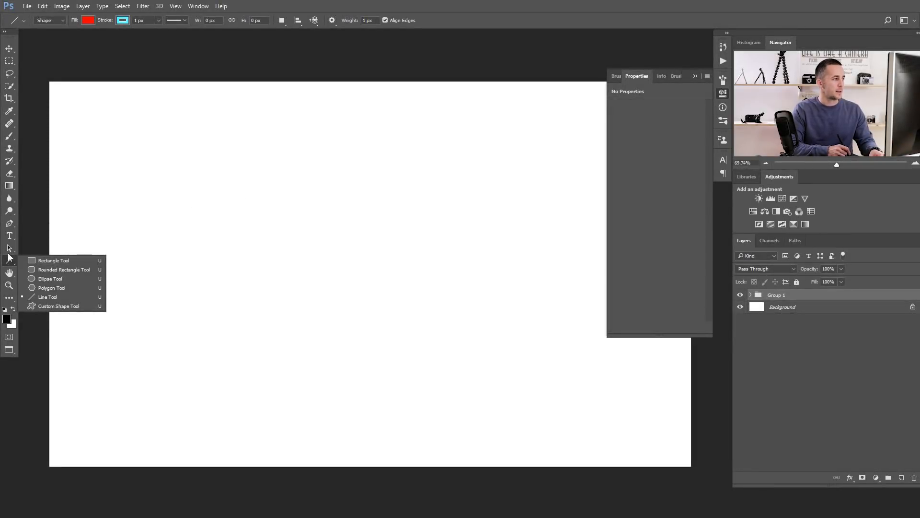
left_click(47, 297)
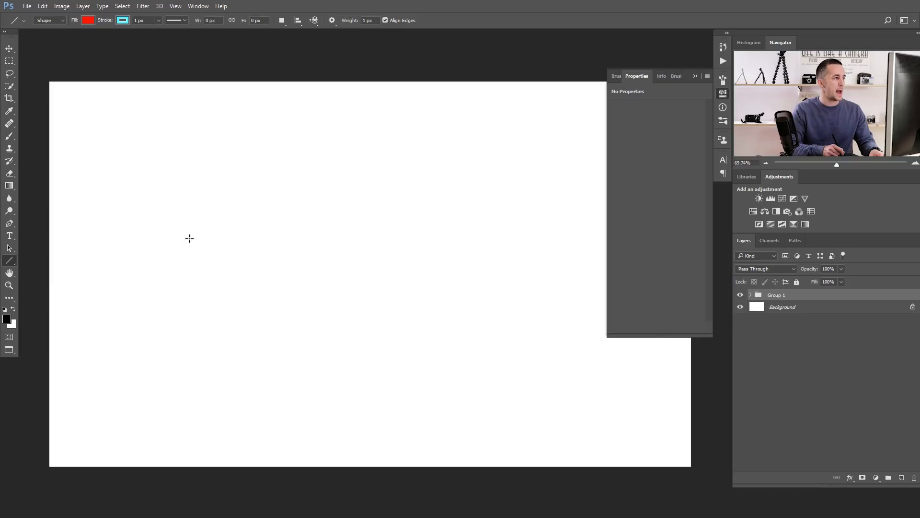
left_click(91, 21)
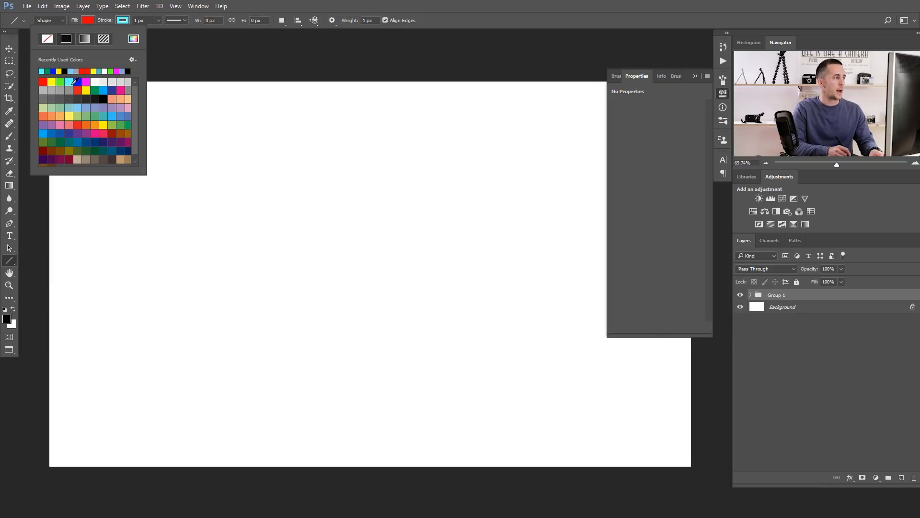
left_click(48, 80)
left_click(114, 24)
left_click(125, 22)
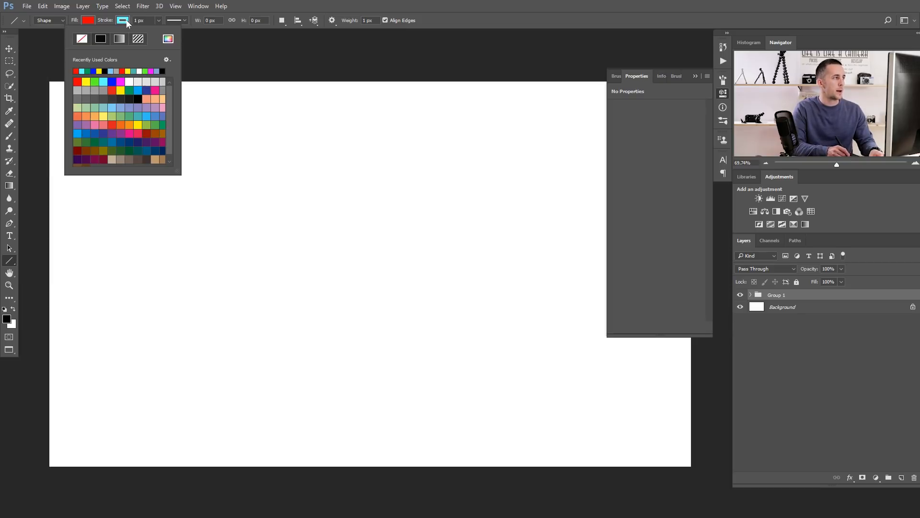
left_click(122, 23)
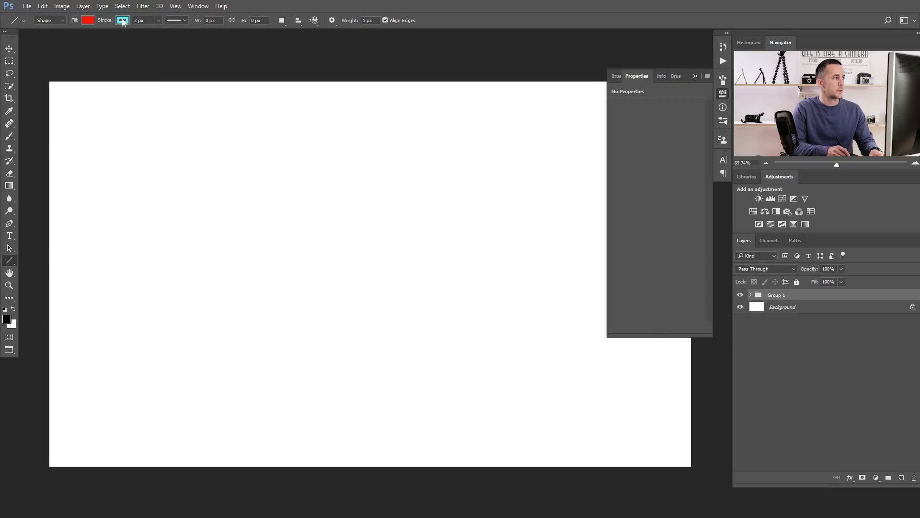
left_click(123, 21)
left_click(125, 21)
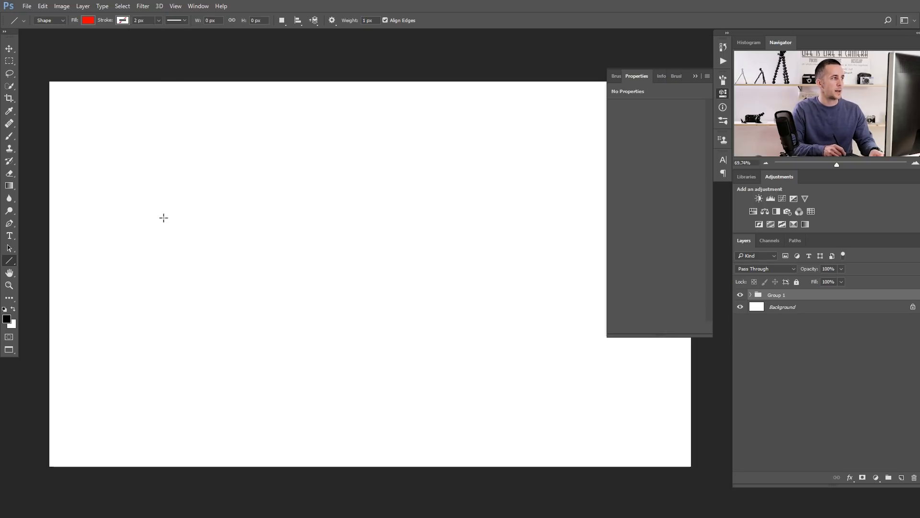
Step: Draw five red 1 px lines in different directions, each on its own new layer, and delete those line layers
left_click_drag(153, 289, 300, 199)
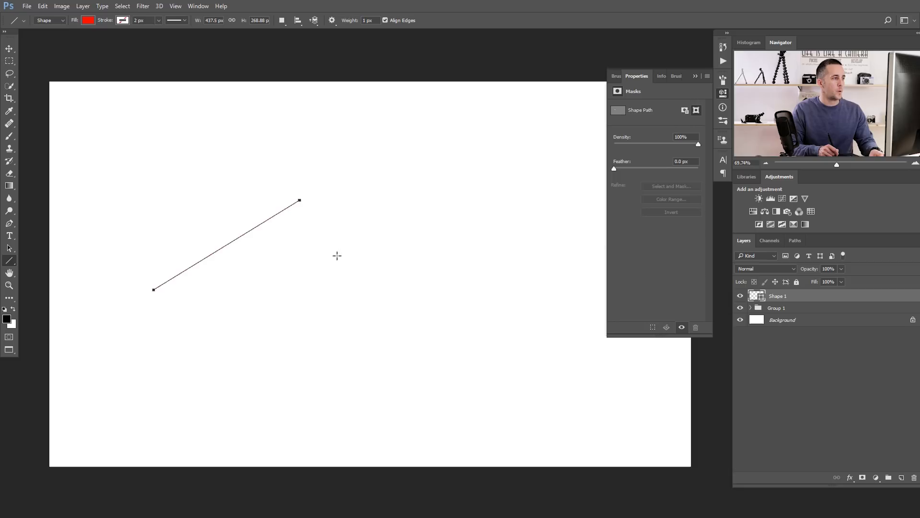
left_click_drag(334, 174, 351, 291)
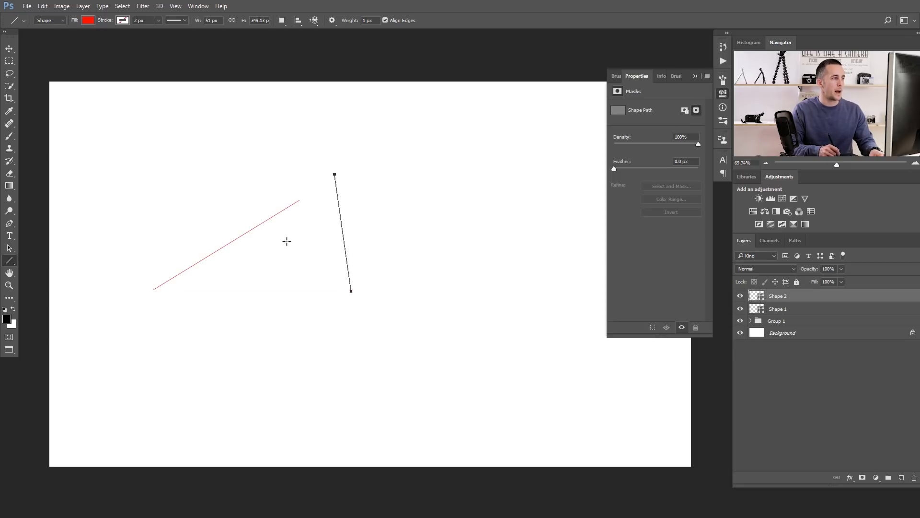
left_click(282, 21)
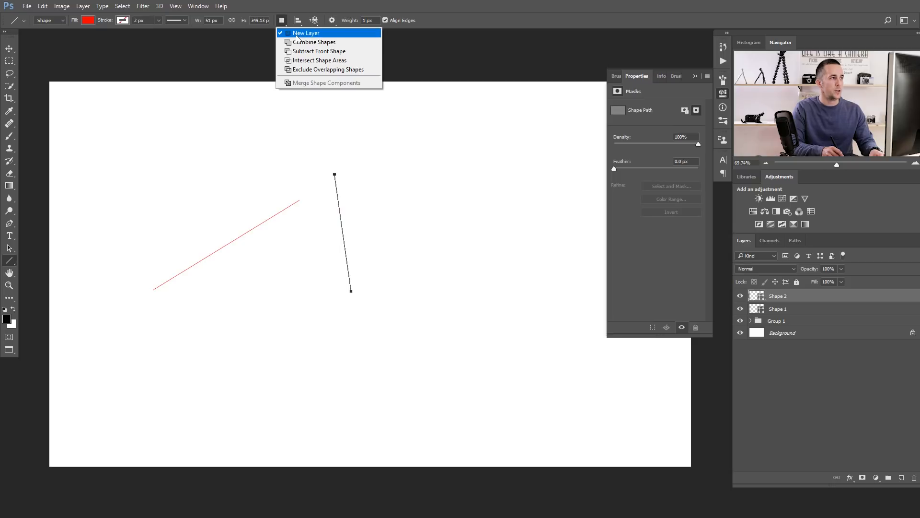
left_click(297, 36)
mouse_move(221, 348)
left_mouse_down()
mouse_move(276, 285)
mouse_move(371, 345)
mouse_move(449, 273)
left_mouse_up()
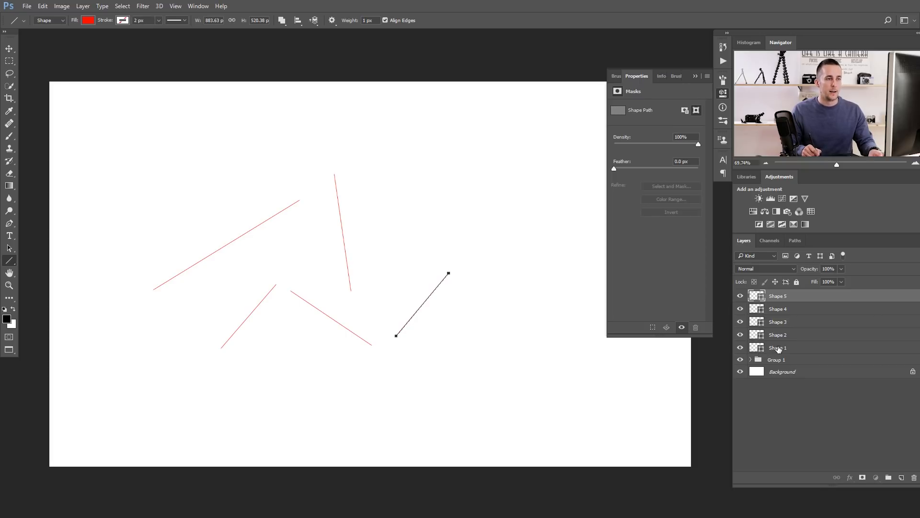
left_click(757, 350, "shift")
key("Delete")
Step: Draw four crossing lines on a single layer using Combine Shapes, and delete that combined shape
left_click_drag(148, 282, 359, 173)
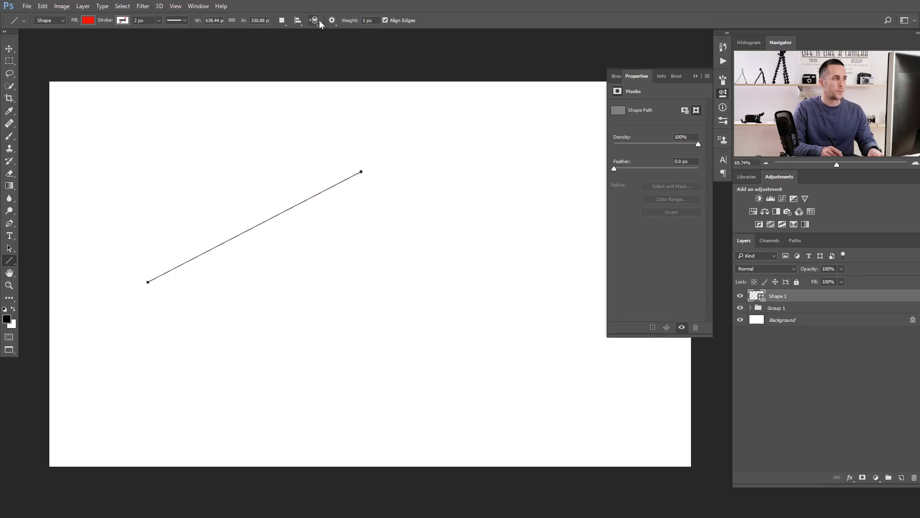
left_click(282, 21)
left_click(296, 43)
left_click_drag(298, 179, 382, 275)
mouse_move(395, 244)
left_mouse_down()
mouse_move(282, 341)
mouse_move(249, 281)
mouse_move(138, 211)
left_mouse_up()
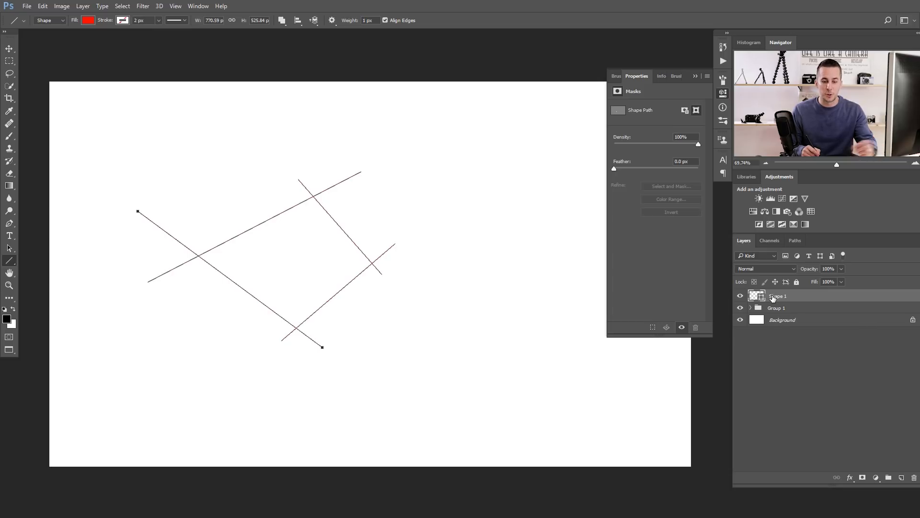
key("Delete")
left_click(440, 219)
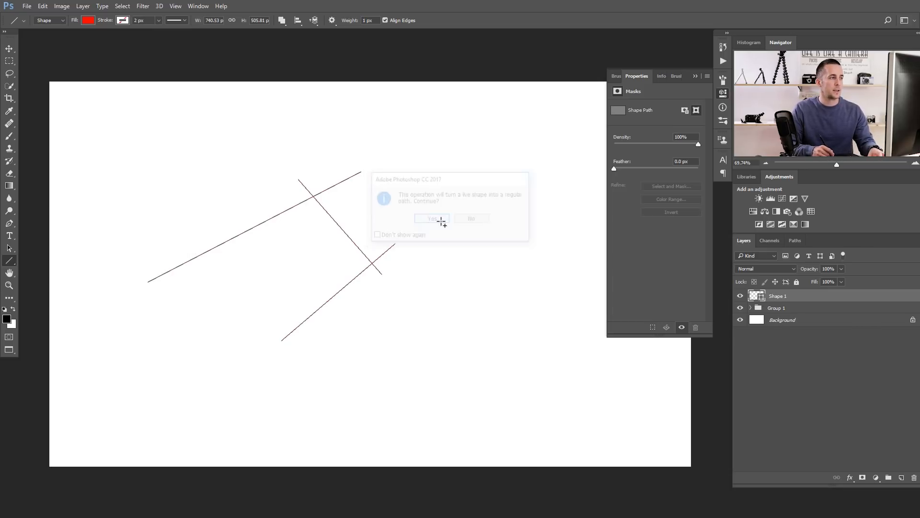
key("Delete")
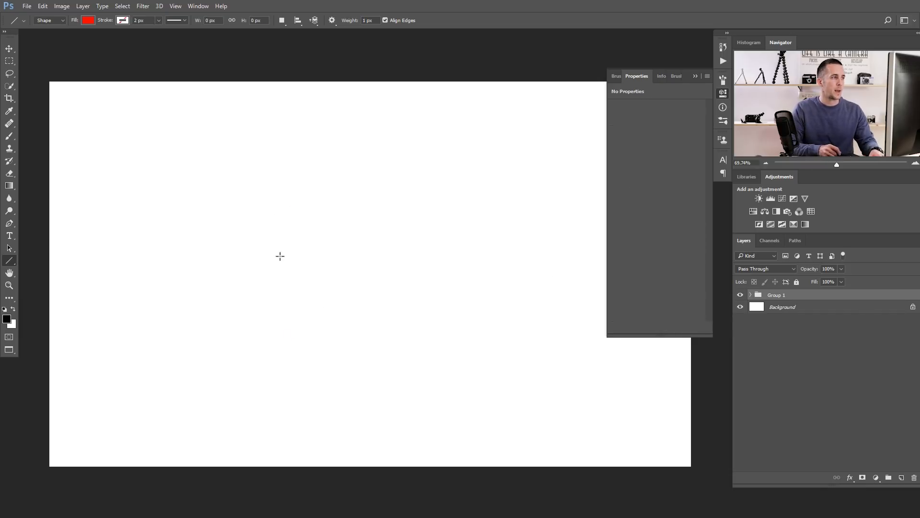
Step: Draw a rising diagonal line about 853 × 351 px across the canvas and give it a solid blue stroke
mouse_move(173, 297)
left_mouse_down()
mouse_move(300, 234)
mouse_move(458, 180)
left_mouse_up()
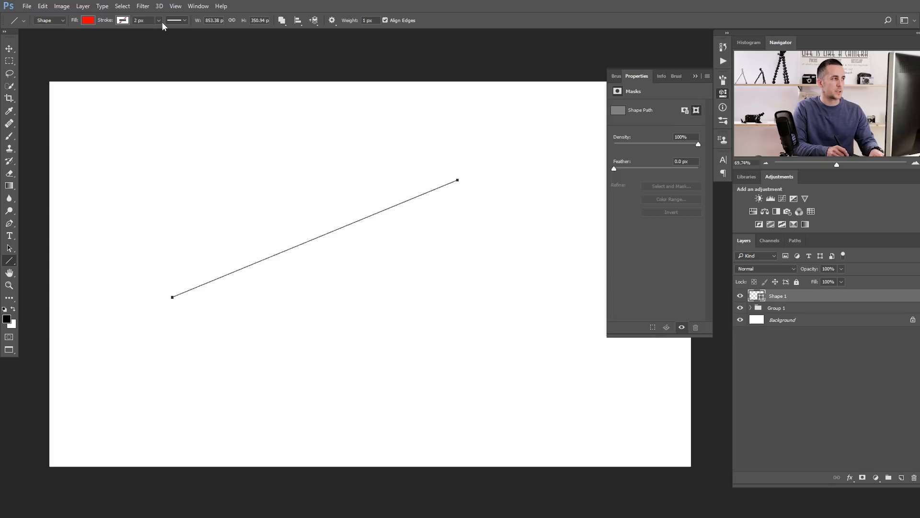
left_click(125, 22)
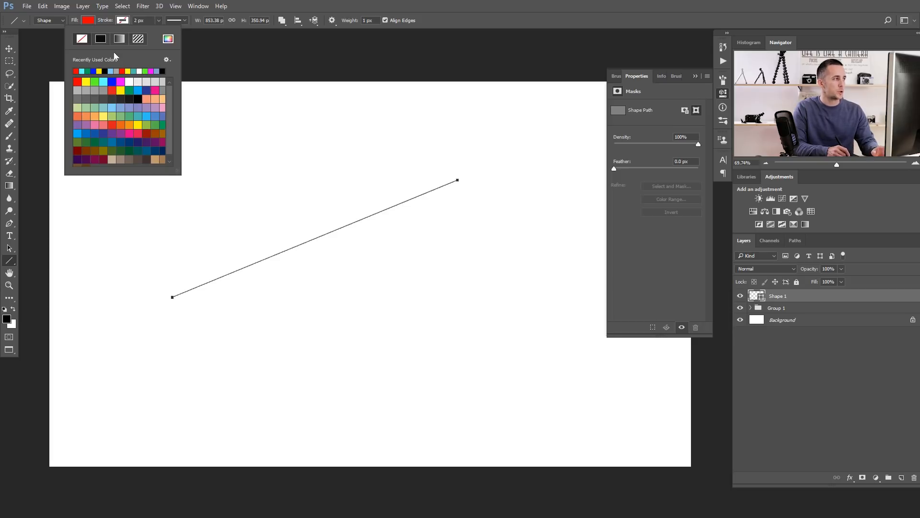
left_click(112, 81)
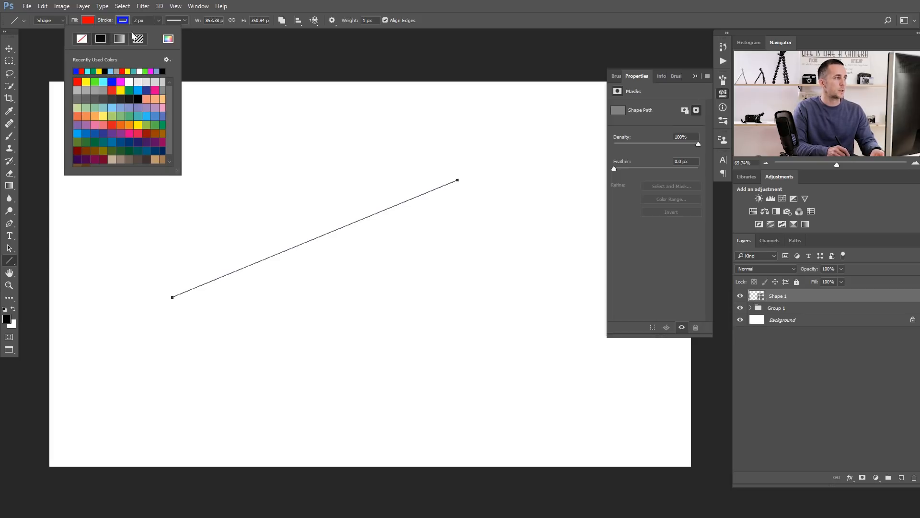
left_click(128, 22)
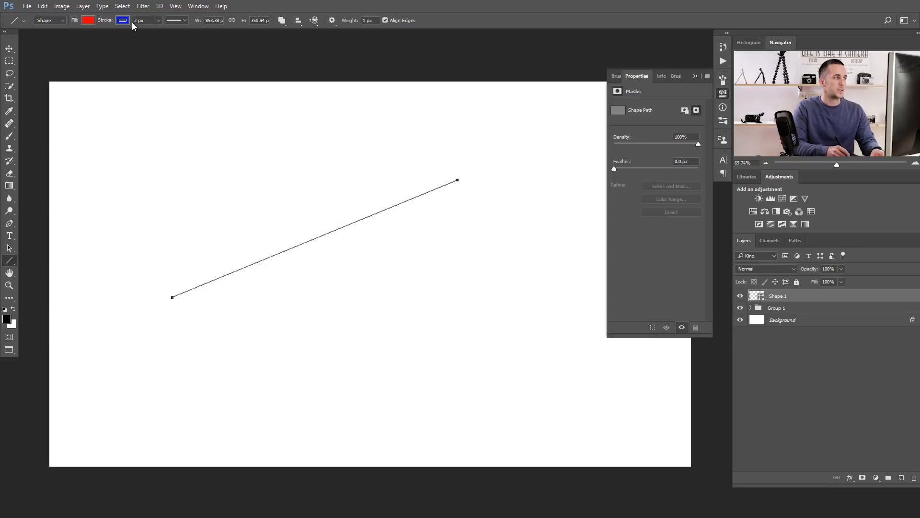
Step: Set the diagonal line's stroke width to 1 px and deselect its path with the Path Selection tool
left_click_drag(105, 22, 96, 25)
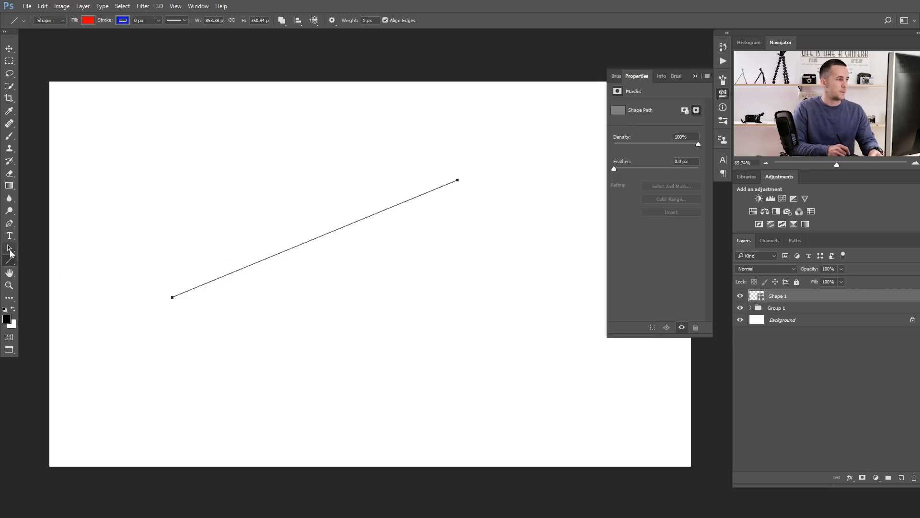
left_click(9, 248)
left_click(401, 204)
left_click_drag(141, 22, 151, 24)
left_click(163, 173)
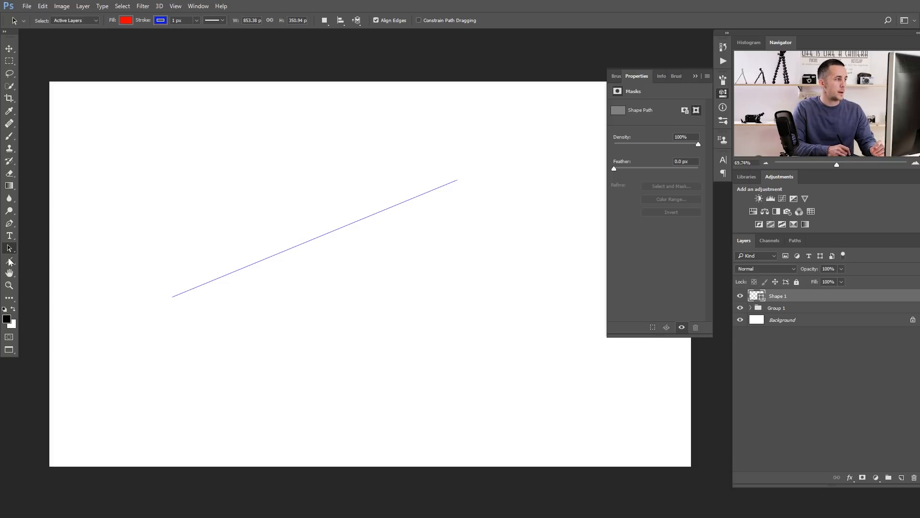
Step: Set the Line tool's weight to 16 px and draw a line about 449 × 216 px above the thin diagonal line
key("u")
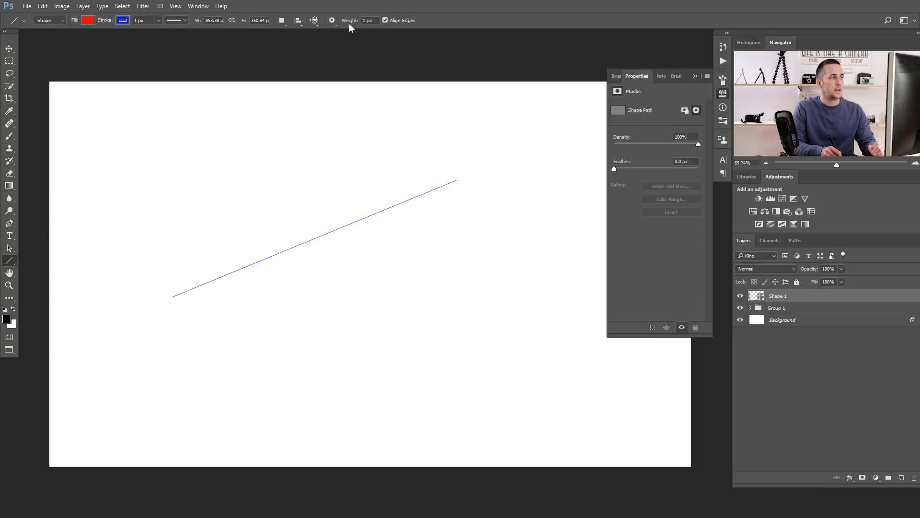
left_click_drag(349, 22, 357, 24)
left_click(10, 248)
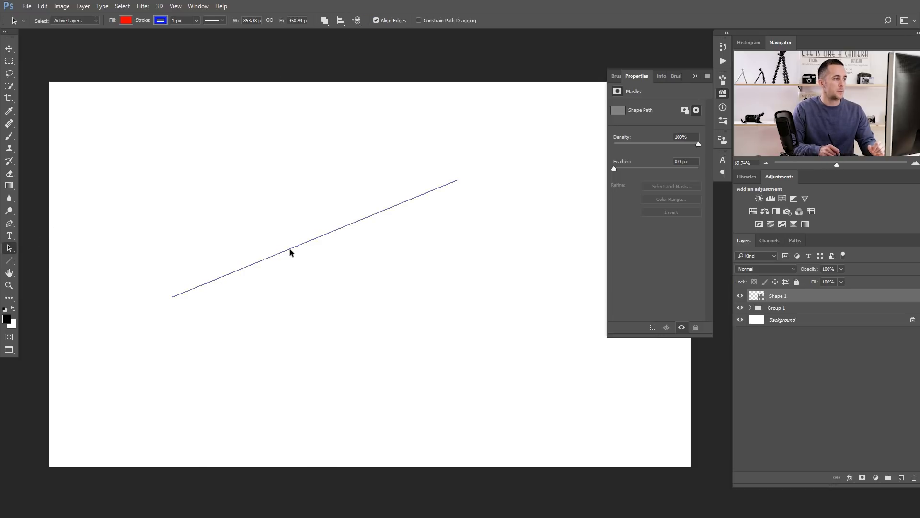
left_click(10, 260)
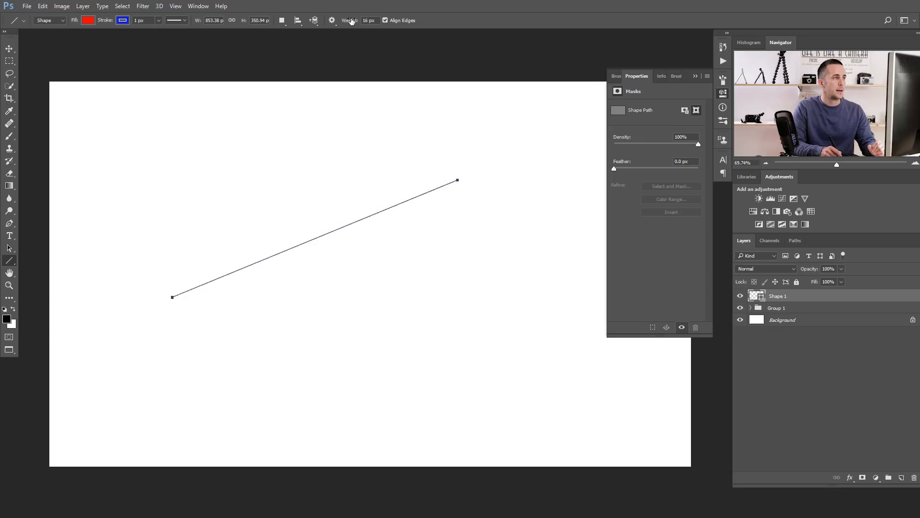
left_click_drag(353, 23, 345, 27)
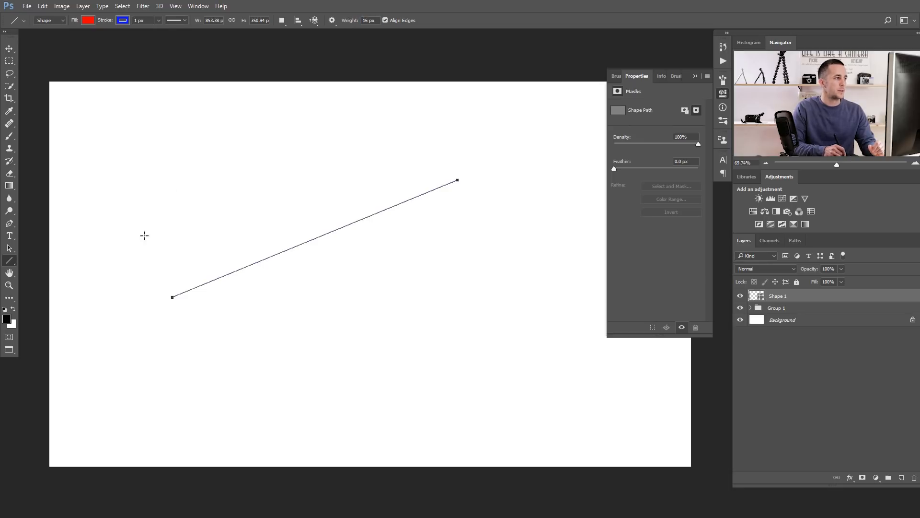
left_click_drag(143, 235, 292, 169)
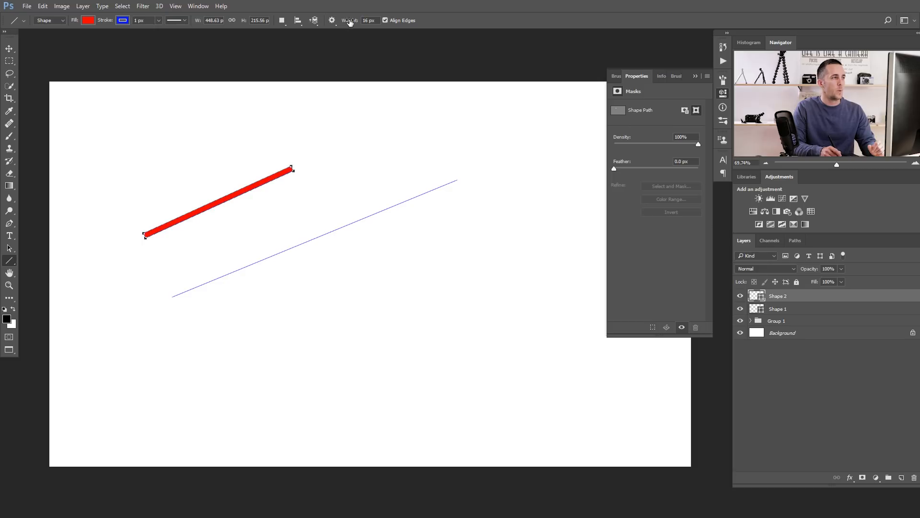
Step: Draw a 36 px weight line about 659 × 285 px below the thin line and set its blue stroke width to 5 px
left_click_drag(350, 24, 360, 24)
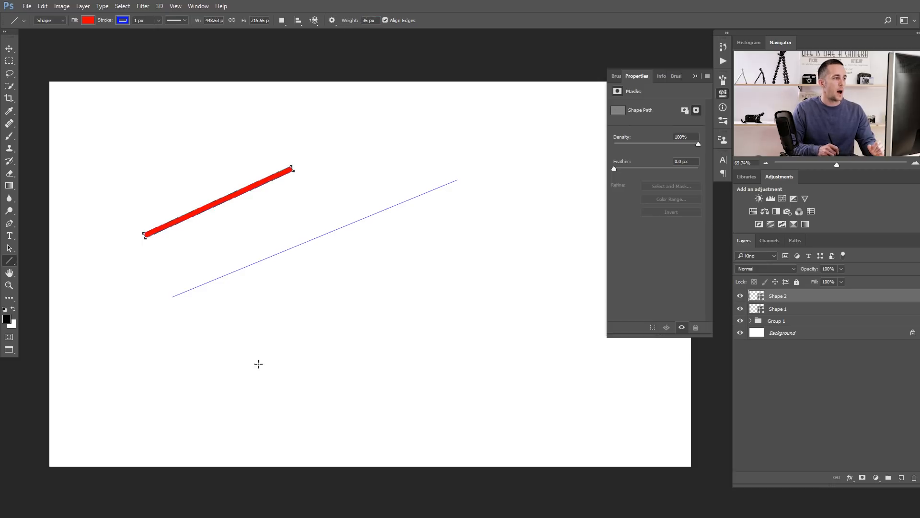
left_click_drag(259, 368, 475, 284)
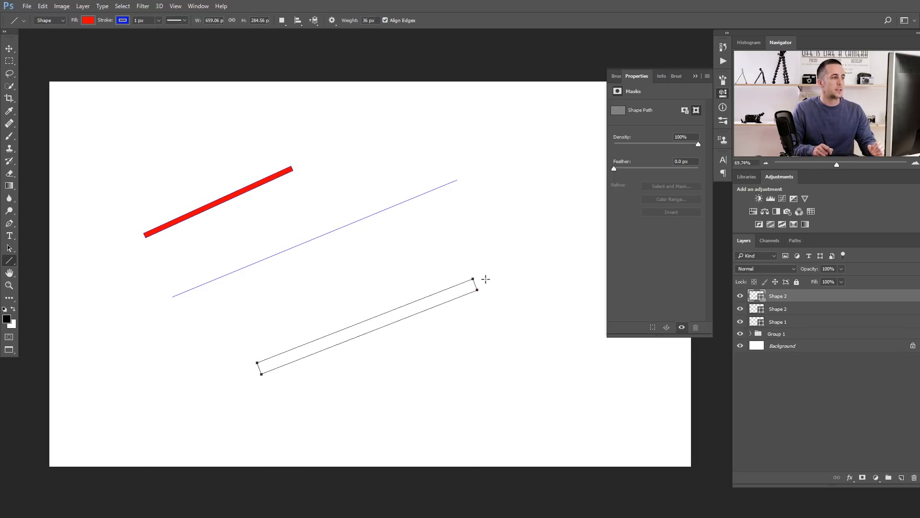
left_click(123, 20)
left_click_drag(105, 22, 105, 22)
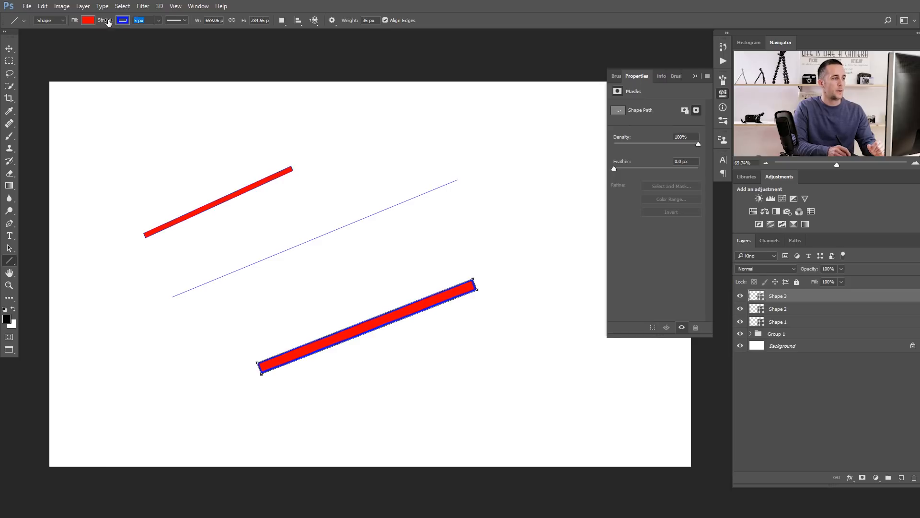
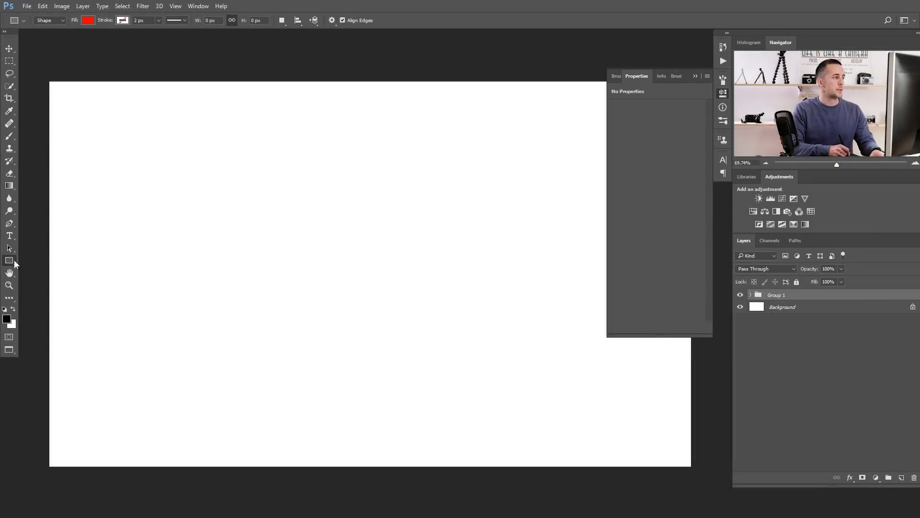
Step: Draw a rectangle about 497 × 338 px in Path mode in the canvas's left half, and switch to the Pen tool
right_click(14, 259)
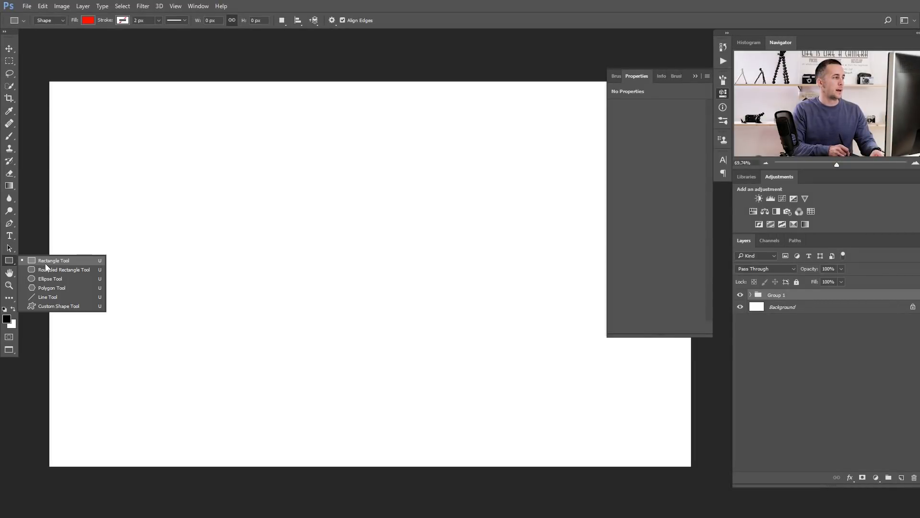
left_click(54, 261)
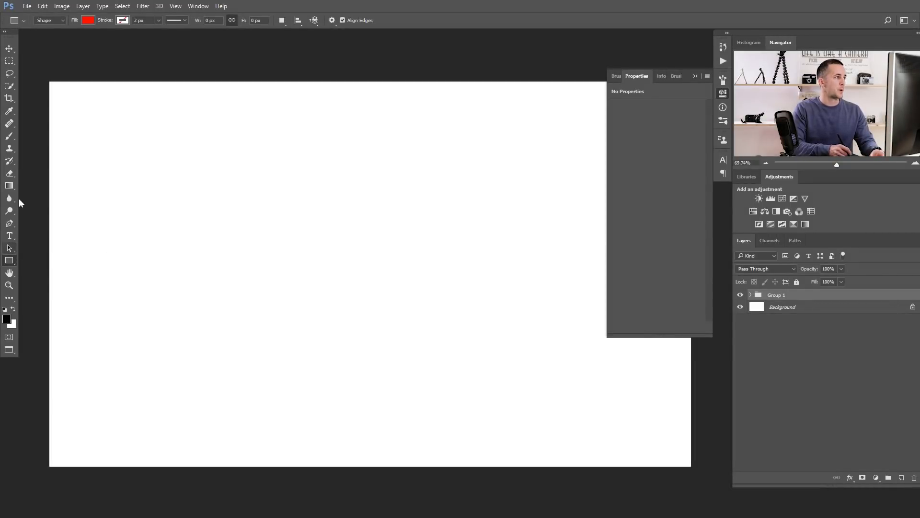
left_click(56, 20)
left_click(46, 33)
left_click_drag(139, 181, 305, 293)
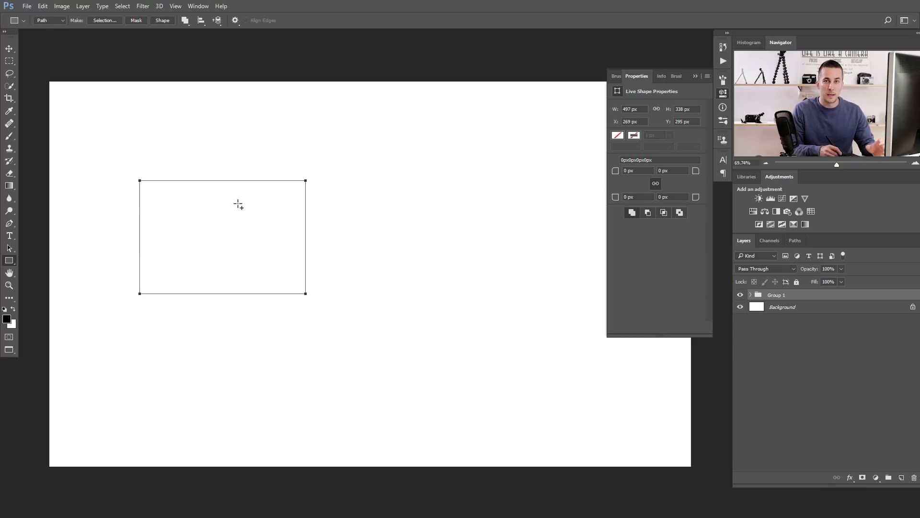
key("p")
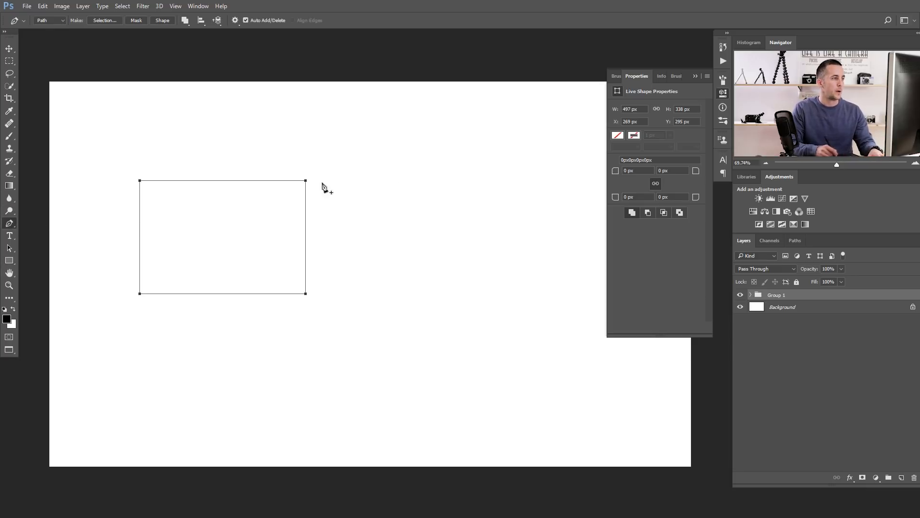
Step: Draw a closed four-cornered path with the Pen tool beside the rectangle path, and delete it
left_click(376, 183)
left_click(376, 290)
left_click(474, 291)
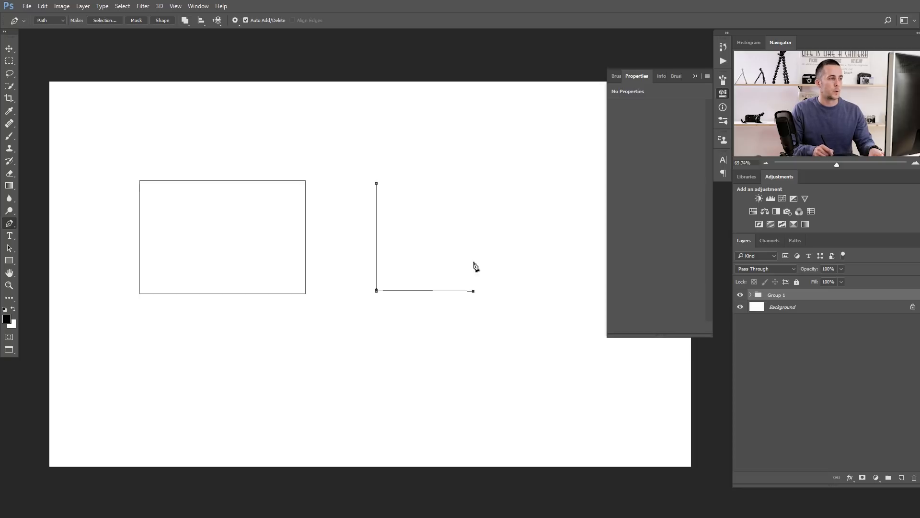
left_click(473, 179)
left_click(376, 183)
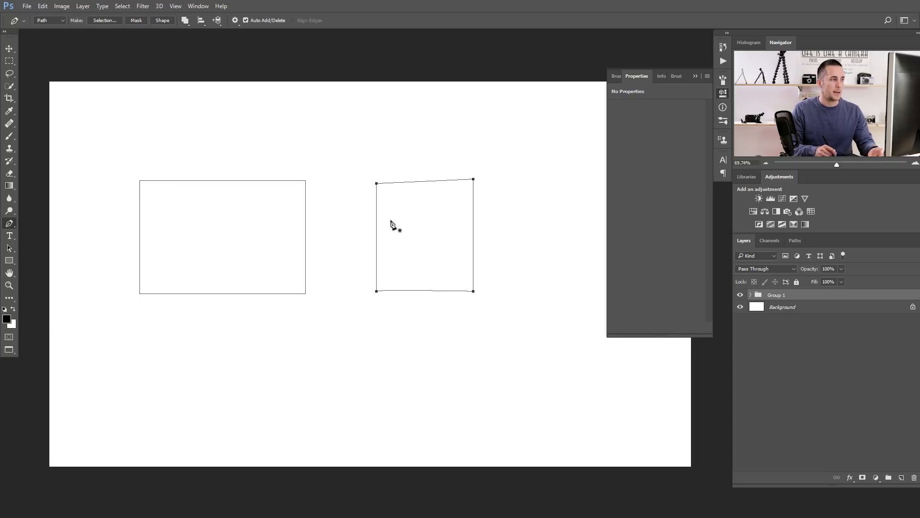
key("Delete")
left_click(424, 220)
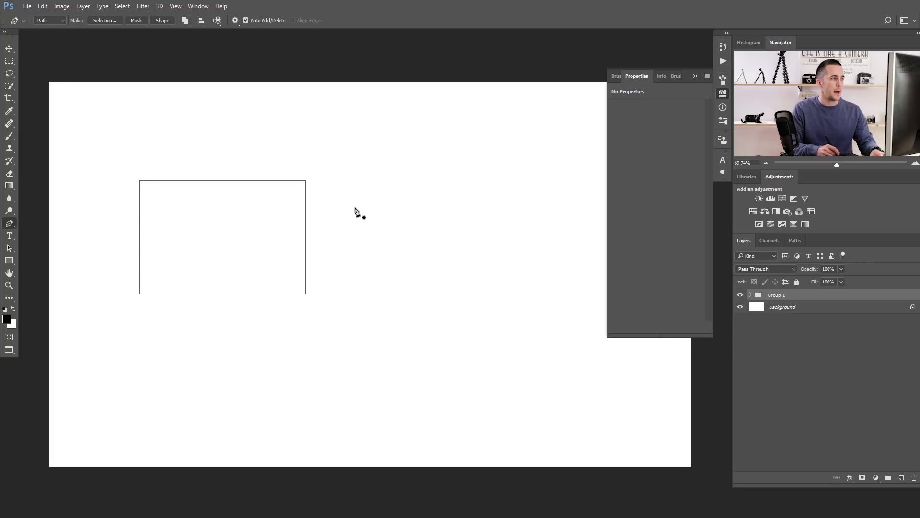
Step: Move the rectangle path toward the canvas's centre with the Path Selection tool and round all four corners to 57 px
key("v")
left_click(10, 248)
left_click(223, 182)
left_click_drag(222, 182, 286, 191)
left_click_drag(615, 171, 639, 171)
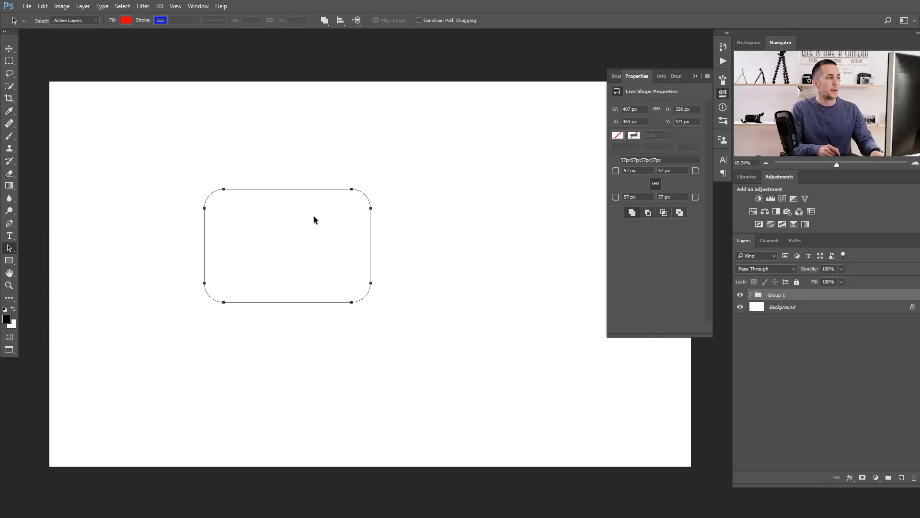
Step: Convert the rounded rectangle path into a filled shape layer with the Rectangle tool, keeping the tool in Path mode
left_click(9, 259)
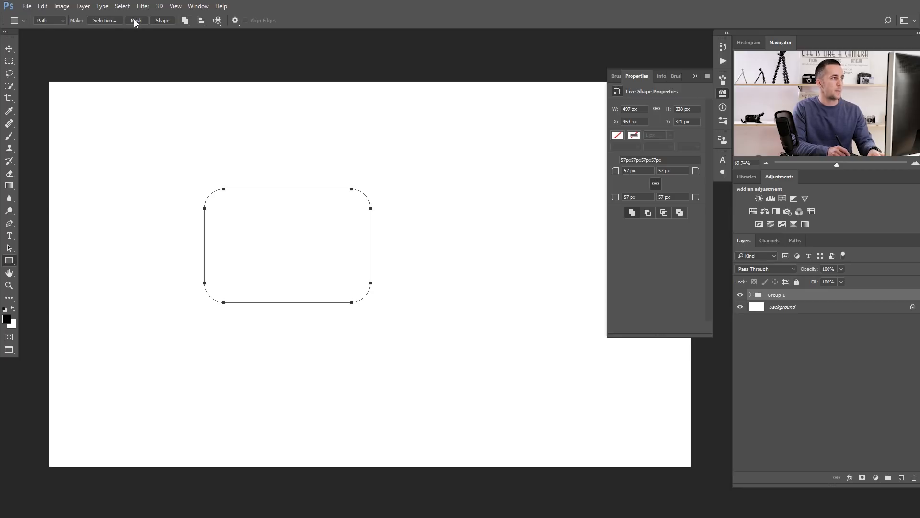
left_click(164, 21)
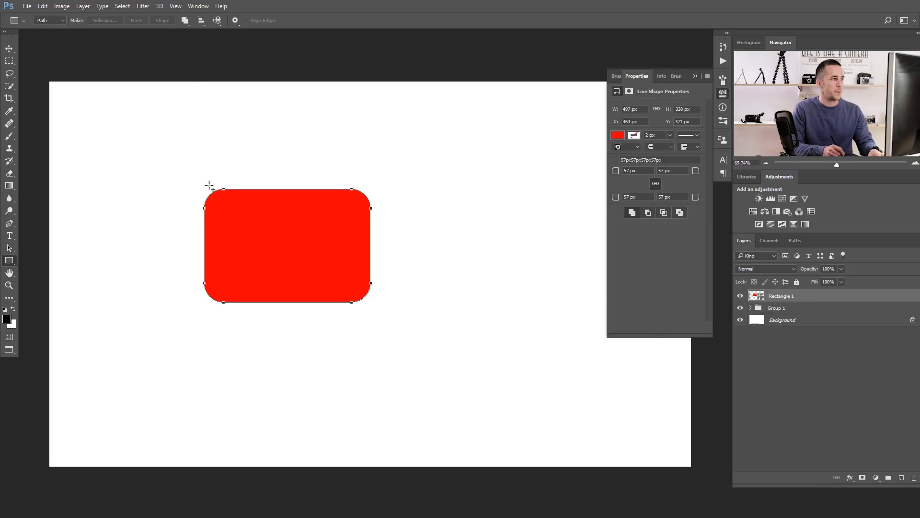
left_click(51, 22)
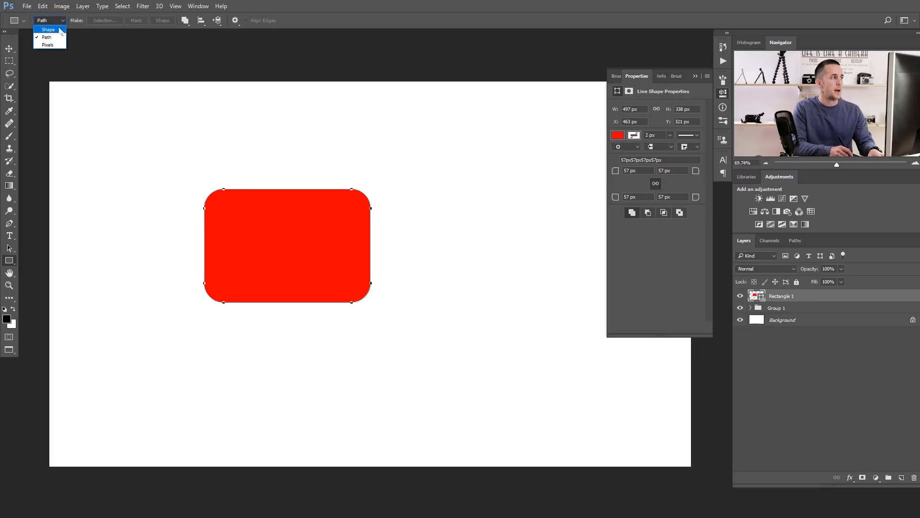
left_click(59, 38)
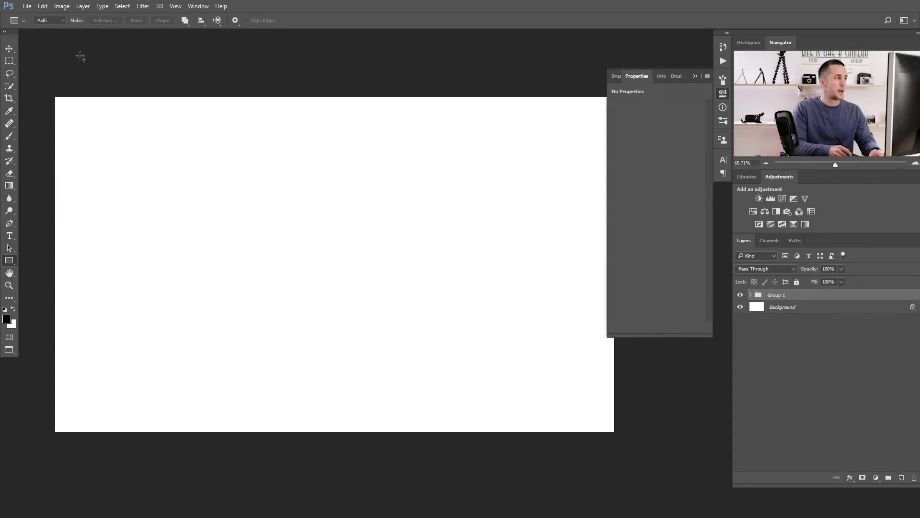
Step: Switch the Rectangle tool to Pixels mode and add a new empty layer above Group 1
left_click(51, 21)
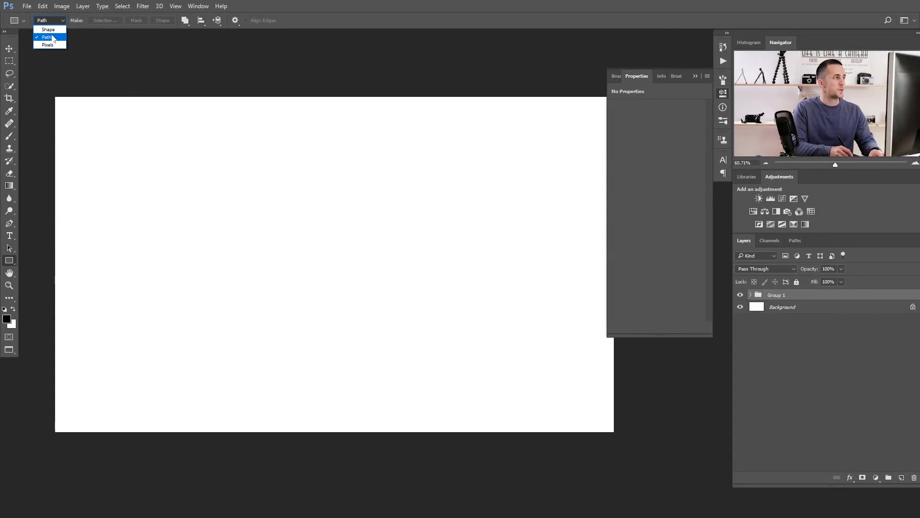
left_click(47, 44)
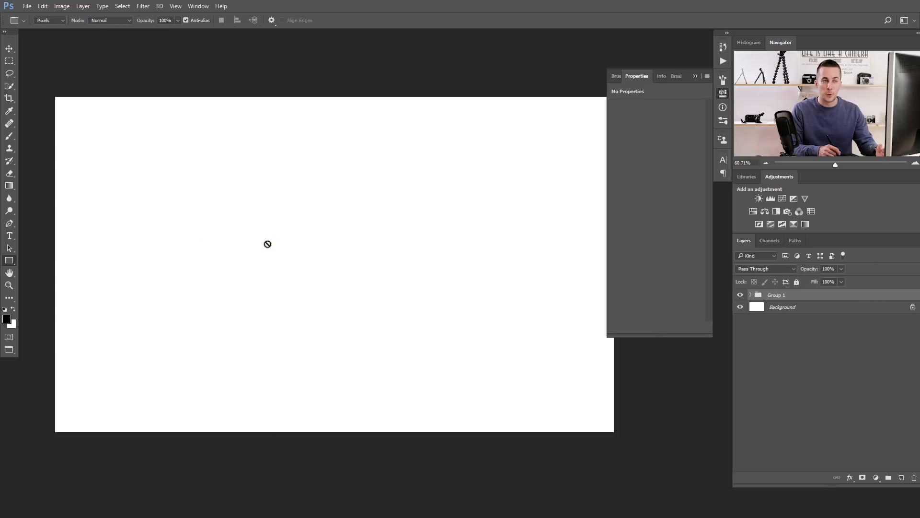
left_click(901, 477)
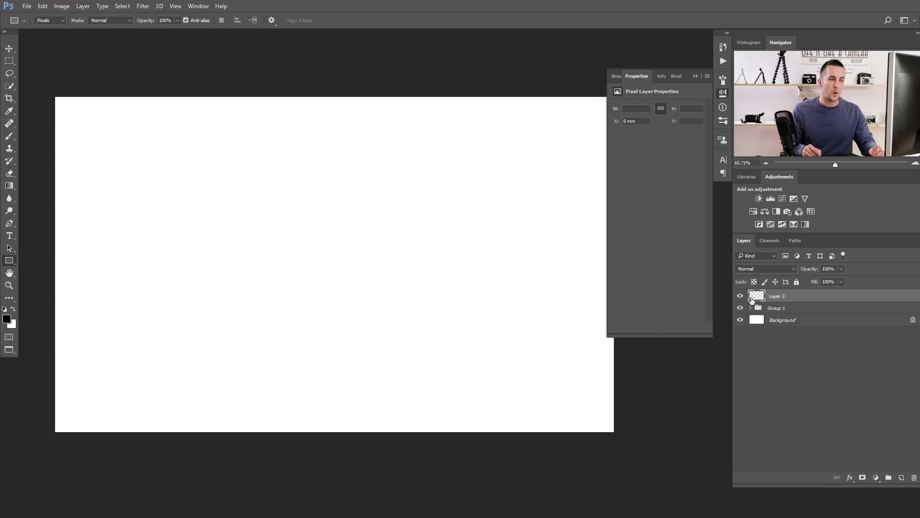
Step: Set the foreground color to ff0000 and draw a wide pixel rectangle in the canvas's upper-left area
left_click(7, 319)
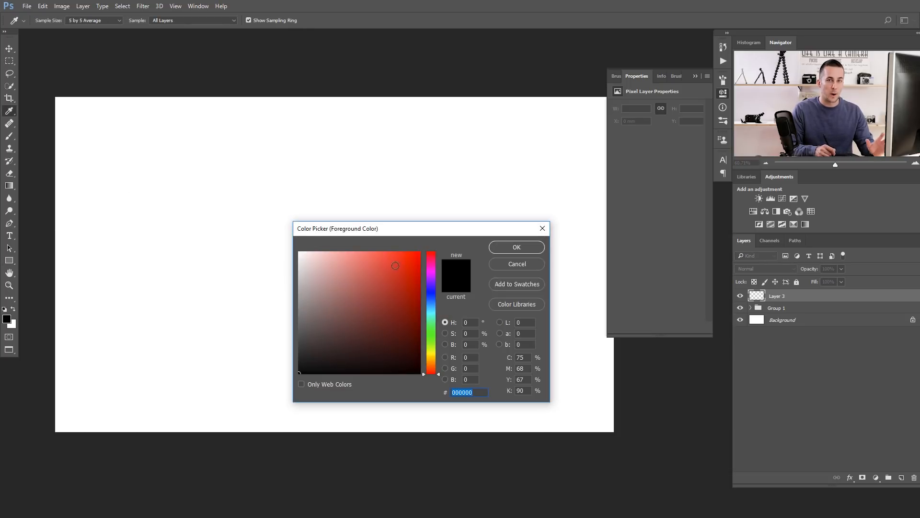
type("ff0000")
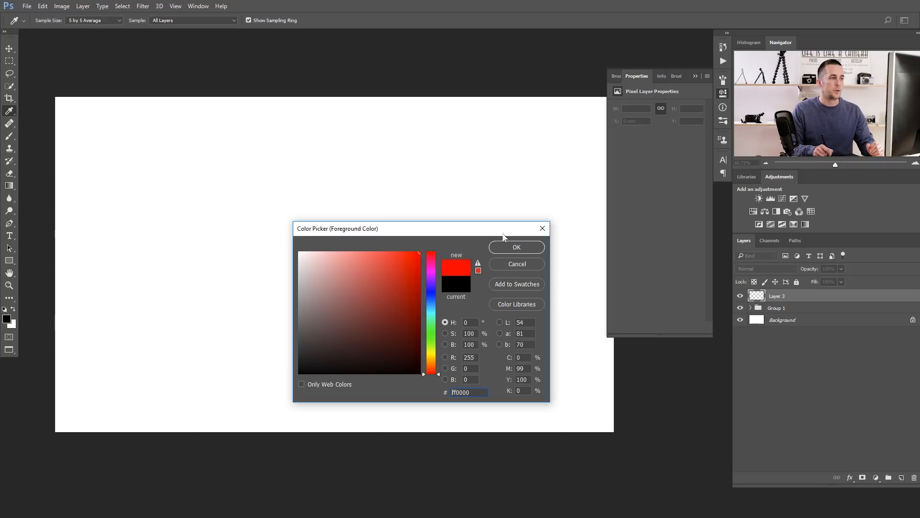
left_click(517, 247)
left_click_drag(169, 168, 361, 261)
Step: Reposition the red pixel rectangle in the canvas's left half with the Move tool
key("v")
left_click_drag(275, 230, 190, 194)
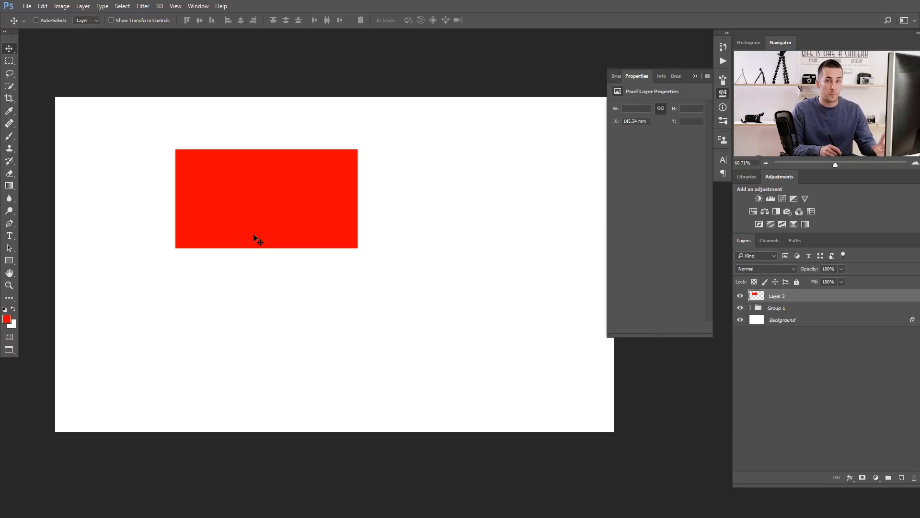
left_click_drag(287, 184, 277, 214)
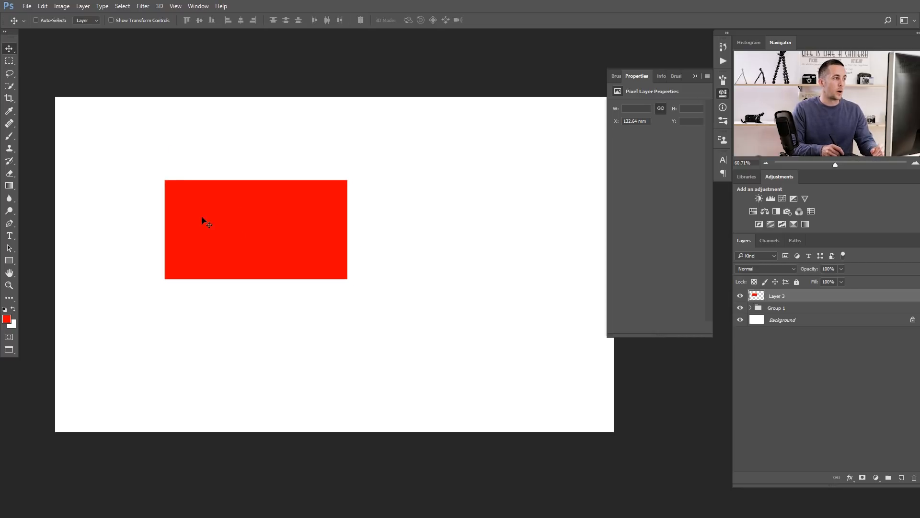
Step: Draw two 3-sided polygons in Pixels mode, overlapping the upper and lower edges of the red rectangle near its right end
left_click(11, 263)
left_click(57, 288)
mouse_move(312, 160)
left_mouse_down()
mouse_move(262, 212)
mouse_move(289, 204)
left_mouse_up()
left_click_drag(325, 271, 366, 292)
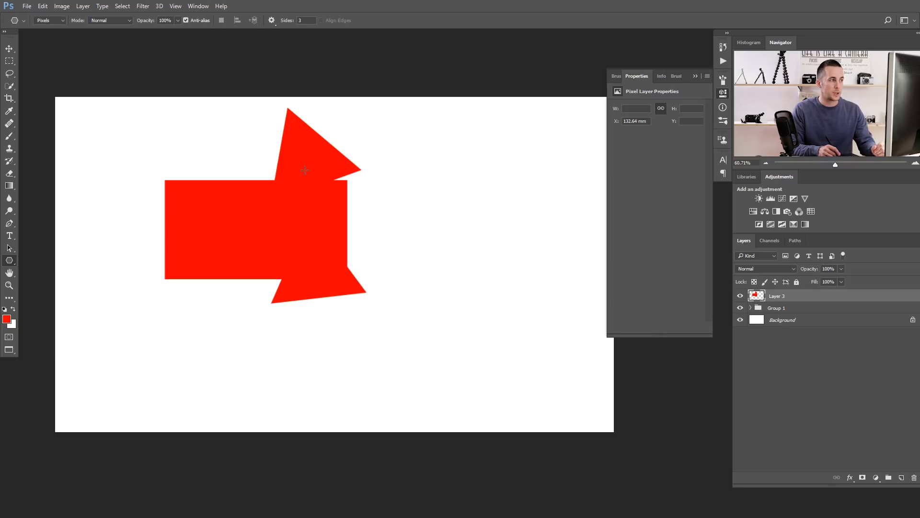
Step: Paint a filled triangle from straight Brush strokes to the right of the red rectangle
left_click(11, 137)
left_click(461, 221)
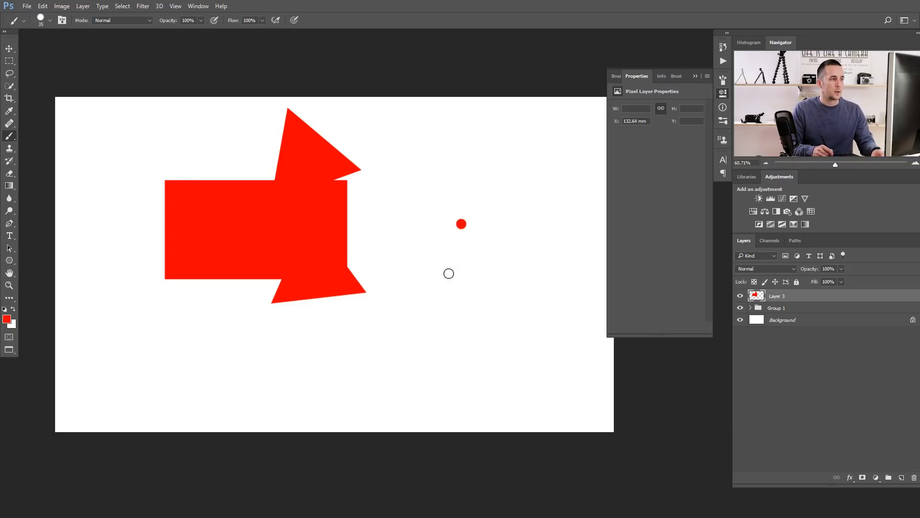
left_click(436, 299, "shift")
left_click(511, 294, "shift")
left_click(461, 223, "shift")
mouse_move(462, 230)
left_mouse_down()
mouse_move(446, 291)
mouse_move(502, 291)
mouse_move(471, 246)
mouse_move(469, 276)
mouse_move(466, 263)
mouse_move(462, 269)
mouse_move(481, 286)
left_mouse_up()
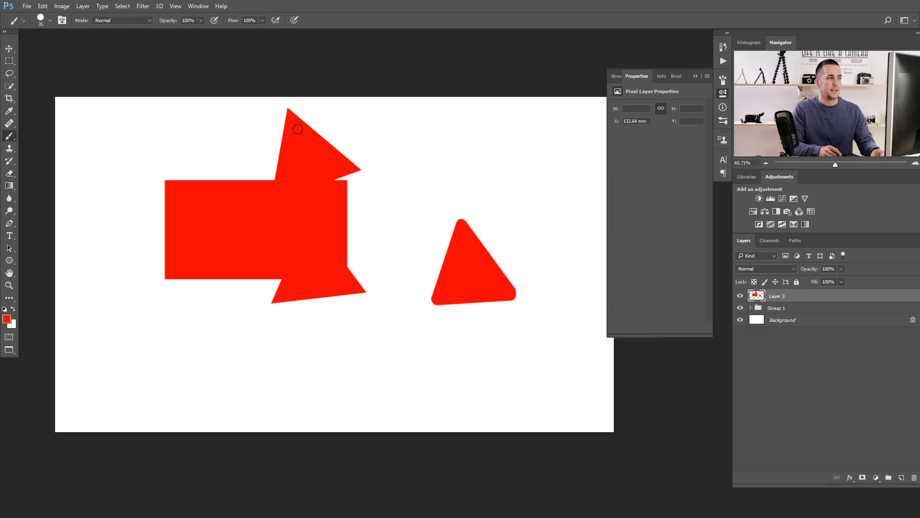
Step: Paint loose freehand red strokes below the rectangle and between it and the brushed triangle
mouse_move(360, 232)
left_mouse_down()
mouse_move(433, 235)
mouse_move(379, 355)
left_mouse_up()
left_click_drag(168, 271, 271, 280)
left_click_drag(252, 392, 422, 175)
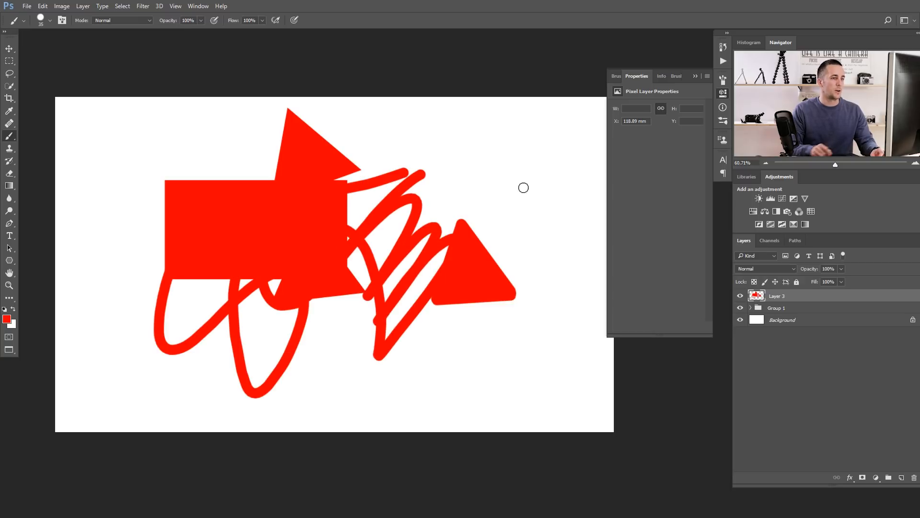
Step: Try moving the layer's merged red artwork with the Move tool, and undo the last move
key("v")
mouse_move(285, 226)
left_mouse_down()
mouse_move(362, 268)
mouse_move(338, 200)
left_mouse_up()
left_click_drag(327, 293, 315, 238)
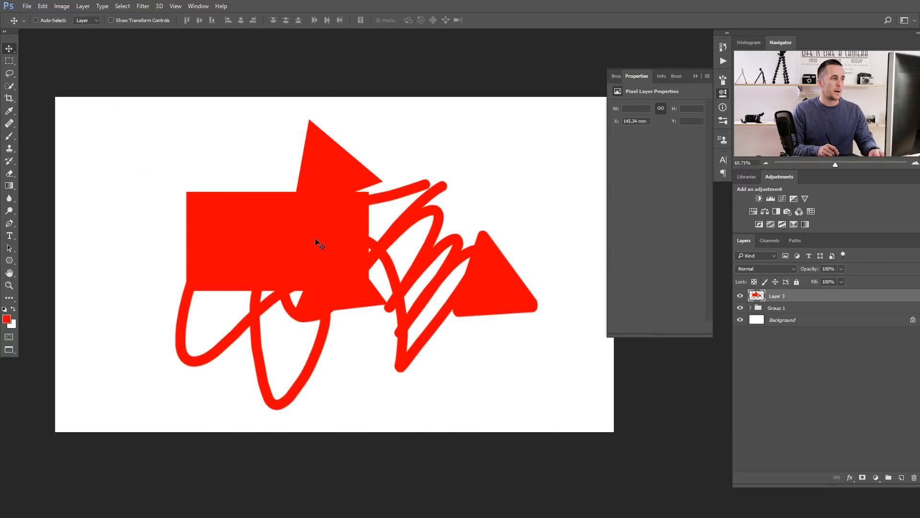
key("ctrl+z")
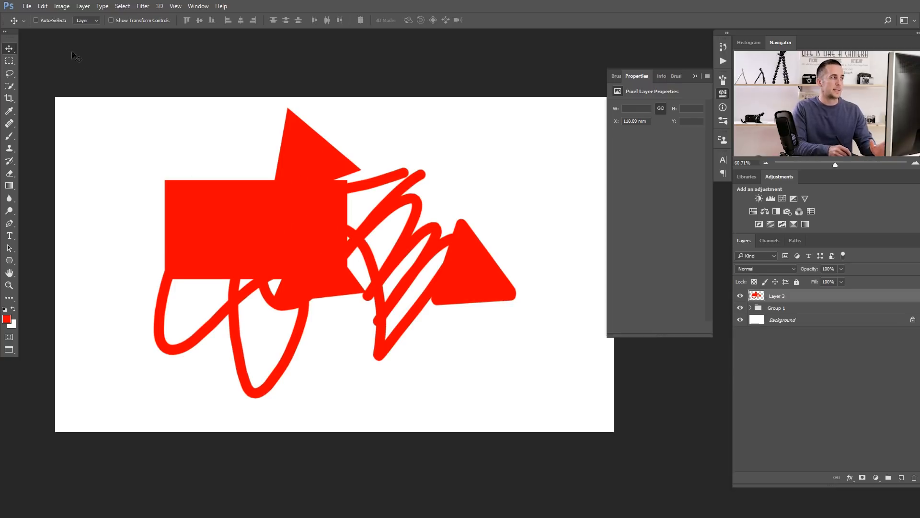
Step: Switch the Polygon tool from Pixels mode to Shape mode
left_click(9, 260)
left_click(63, 20)
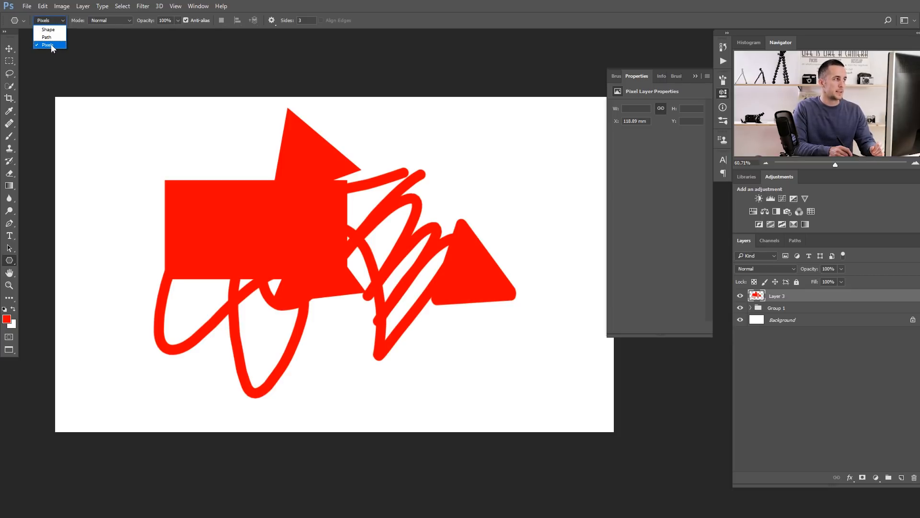
left_click(48, 30)
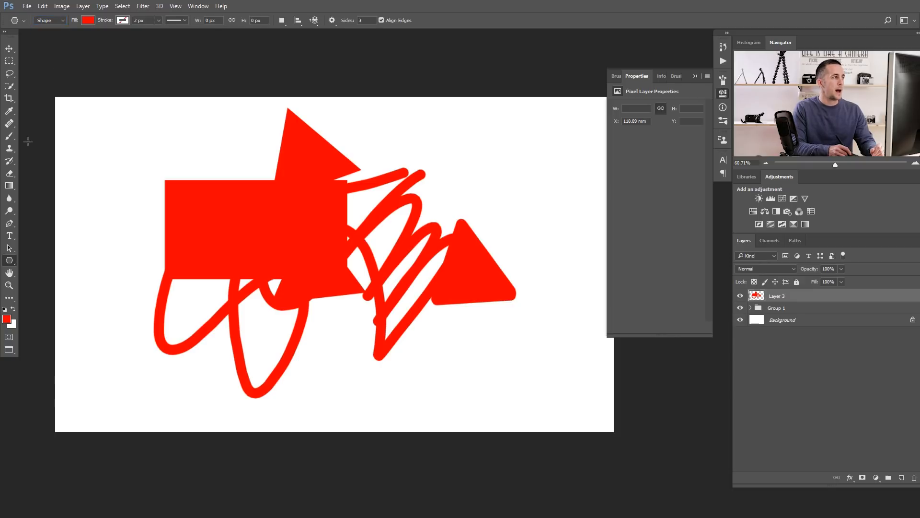
Step: Clear all the red artwork from Layer 3 and delete the emptied layer
key("ctrl+a")
key("Delete")
key("ctrl+d")
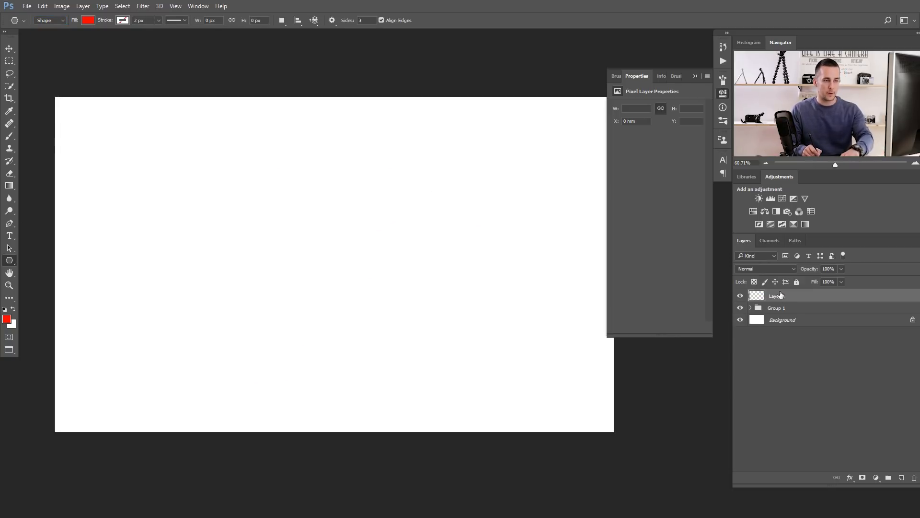
key("Delete")
Step: Choose the Custom Shape tool and replace its current shape presets with the All set
right_click(11, 262)
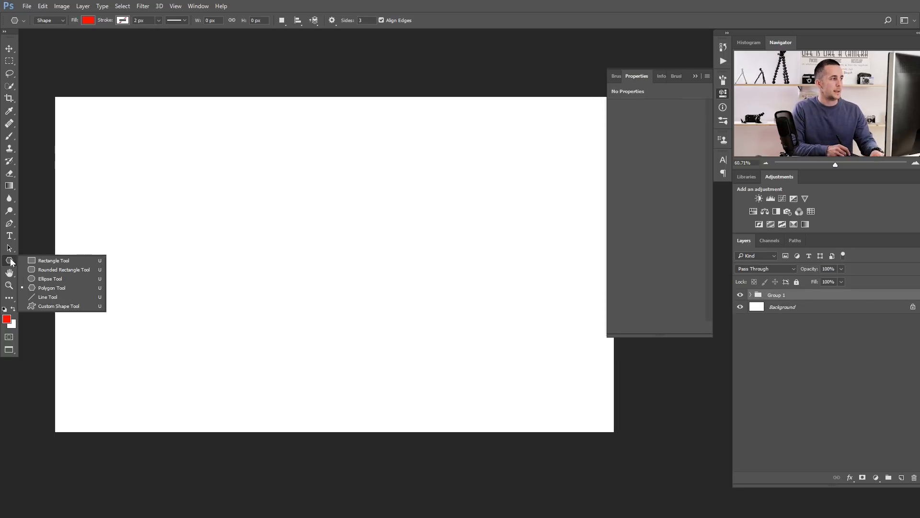
left_click(69, 307)
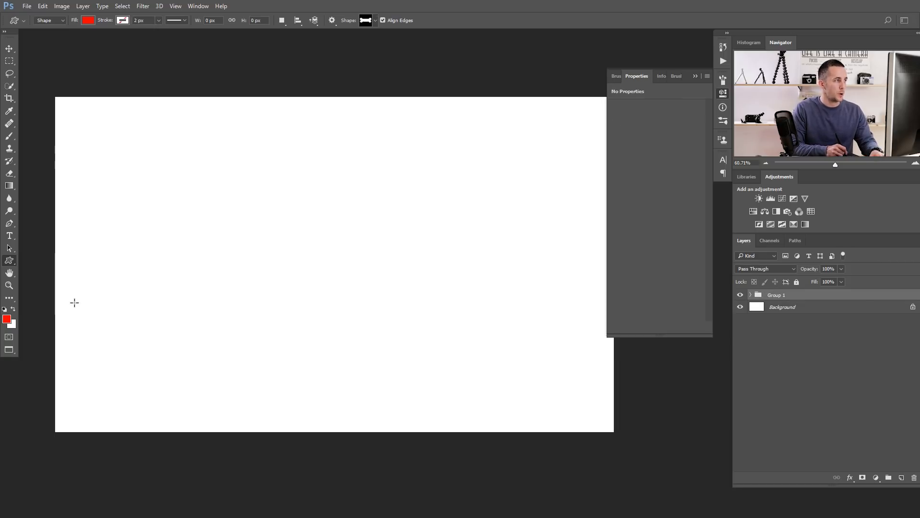
left_click(375, 20)
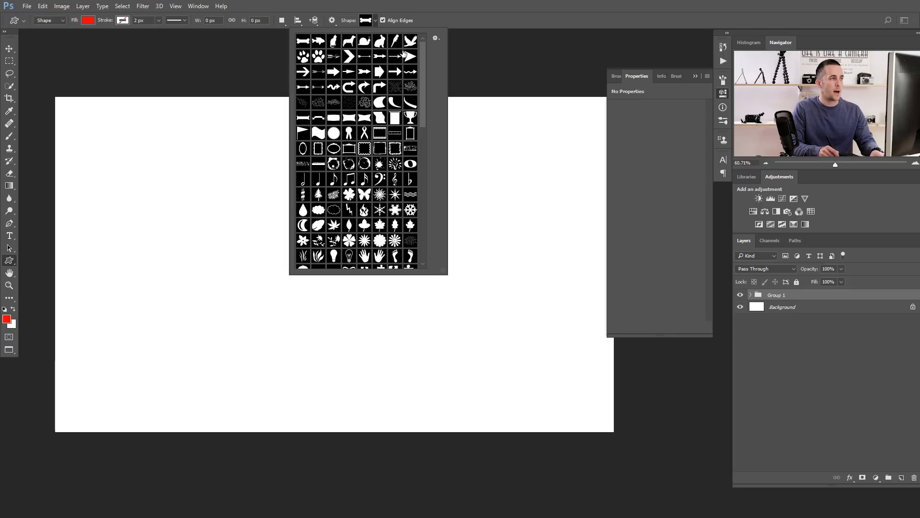
left_click_drag(422, 59, 418, 37)
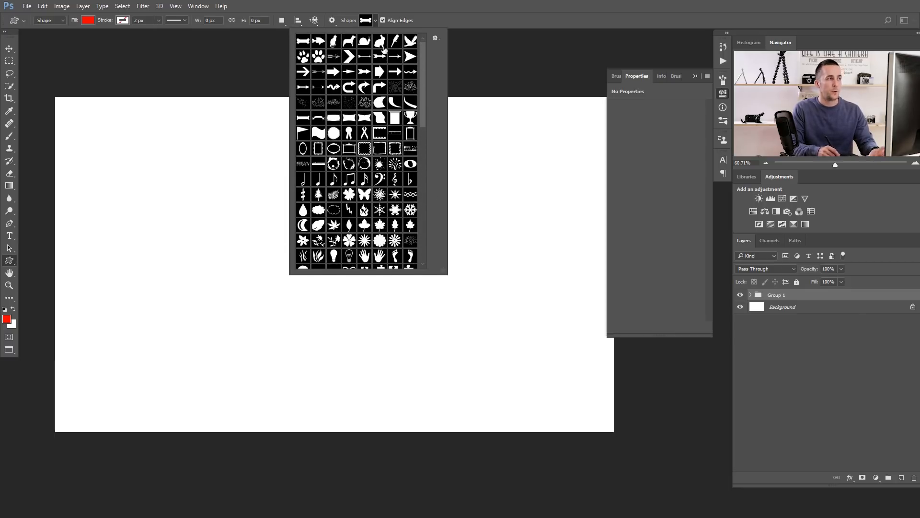
left_click(437, 39)
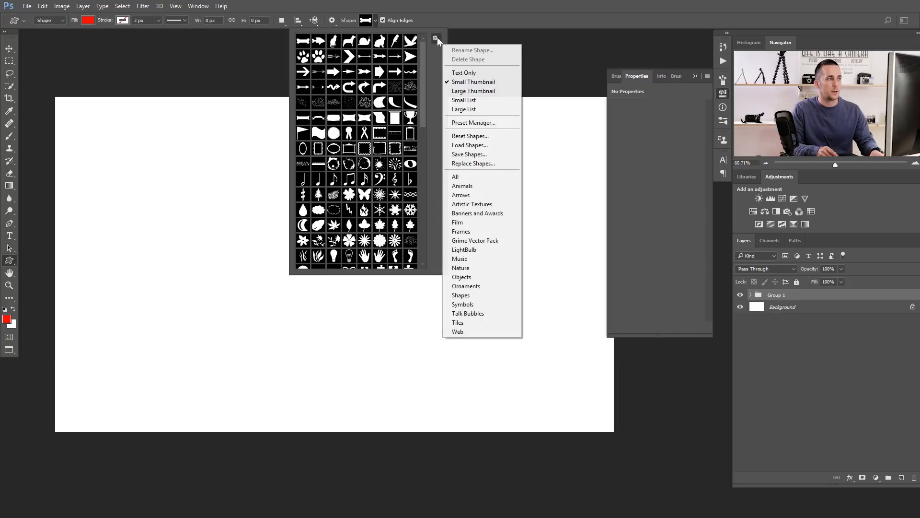
left_click(465, 179)
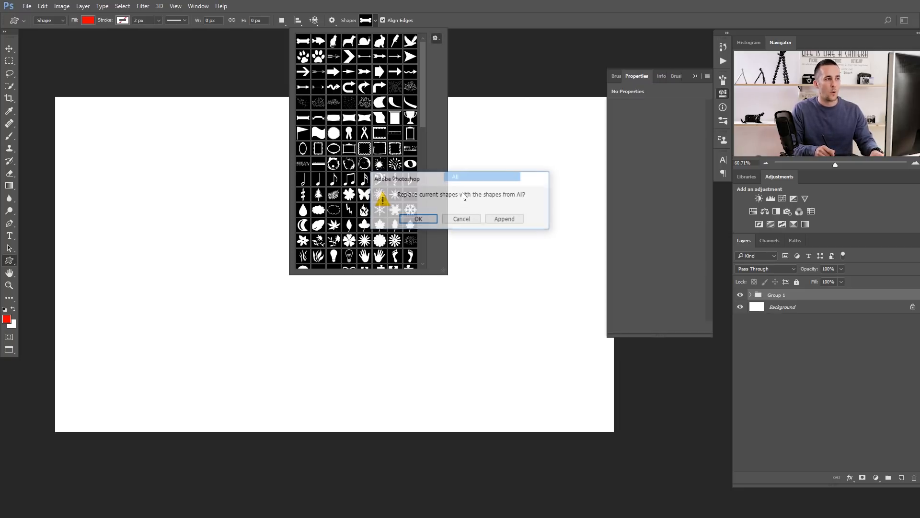
left_click(418, 219)
left_click(417, 220)
left_click(669, 298)
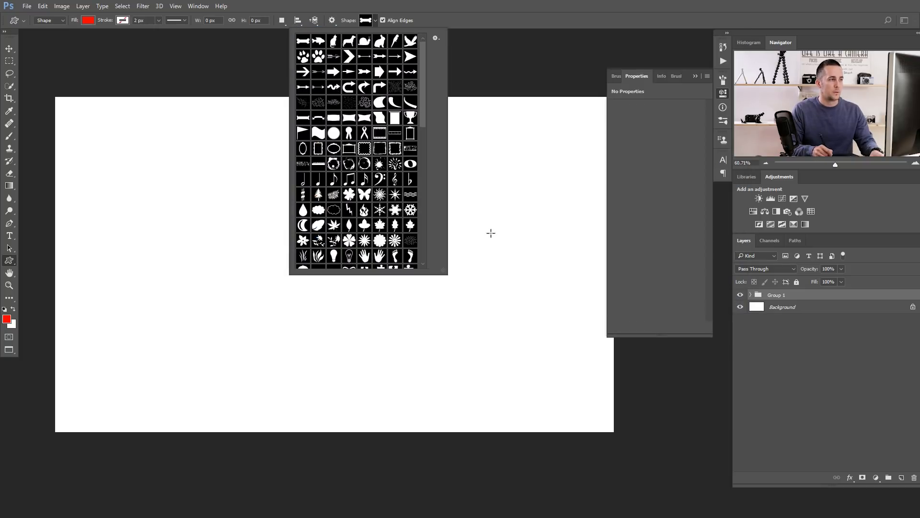
Step: Draw the sitting cat custom shape about 281 × 524 px in the canvas's left half
left_click_drag(420, 67, 399, 71)
left_click(334, 41)
left_click_drag(225, 251, 282, 307)
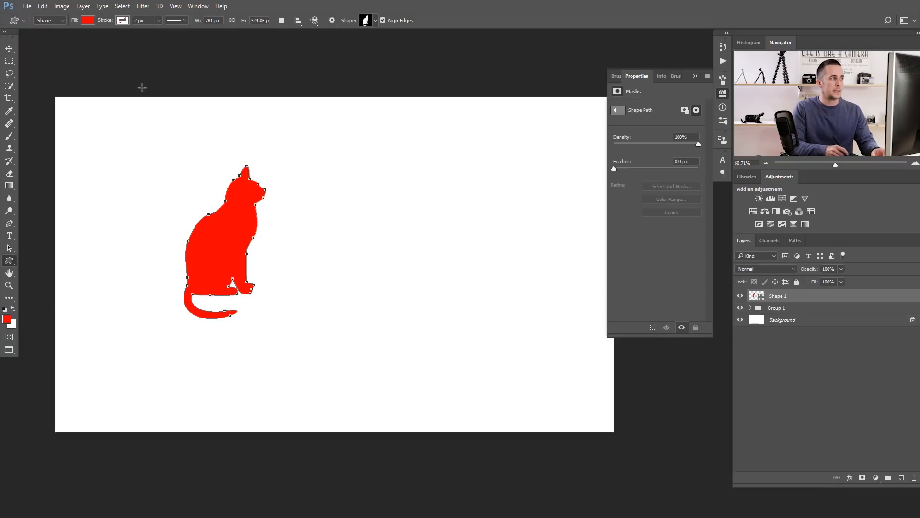
Step: Change the cat shape's fill to a near-black swatch and switch to the Move tool
left_click(88, 20)
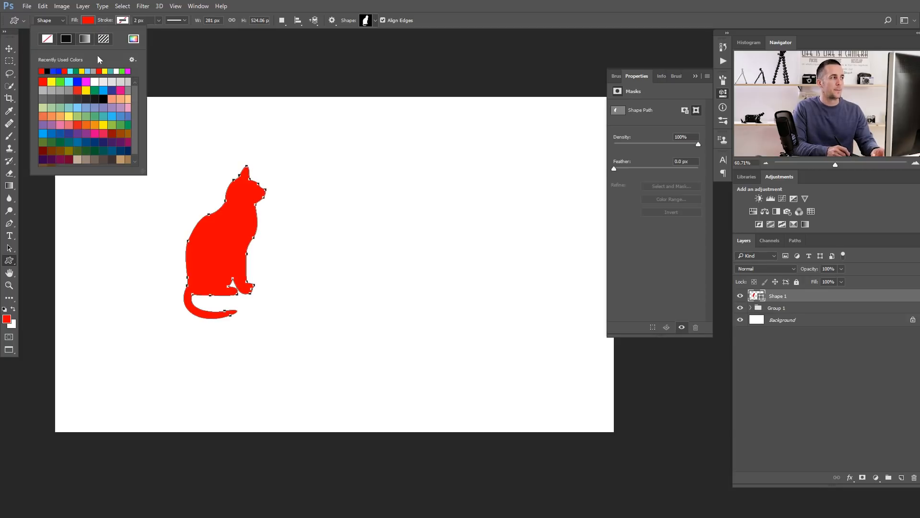
left_click(100, 98)
left_click(91, 22)
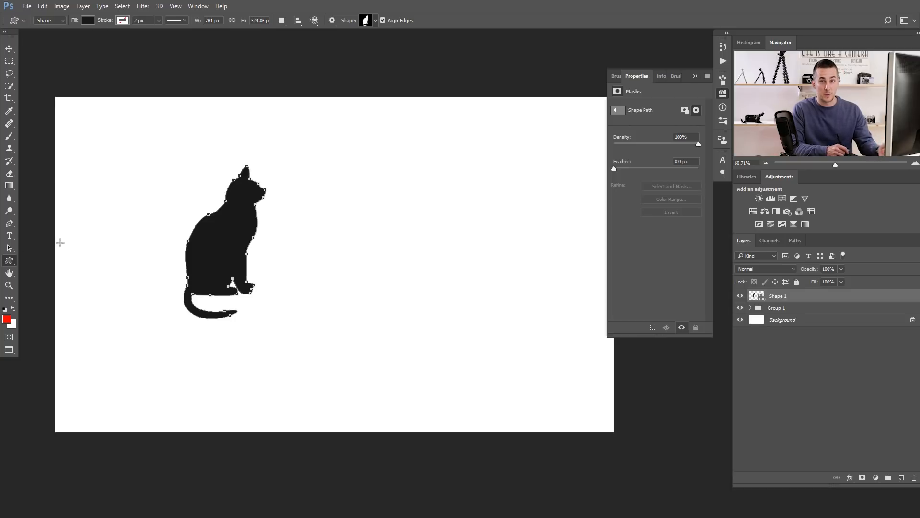
key("v")
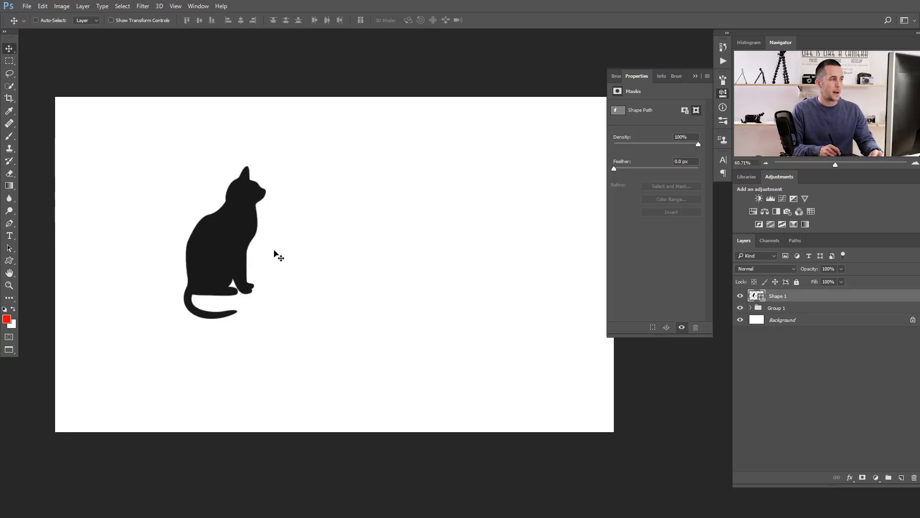
Step: Nudge the cat shape slightly left and change its fill to yellow
mouse_move(222, 239)
left_mouse_down()
mouse_move(229, 247)
mouse_move(218, 240)
left_mouse_up()
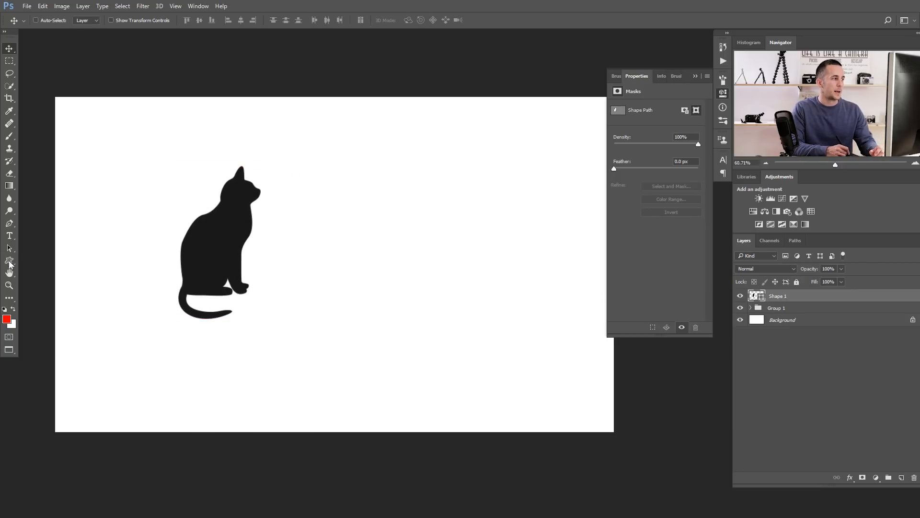
left_click(10, 262)
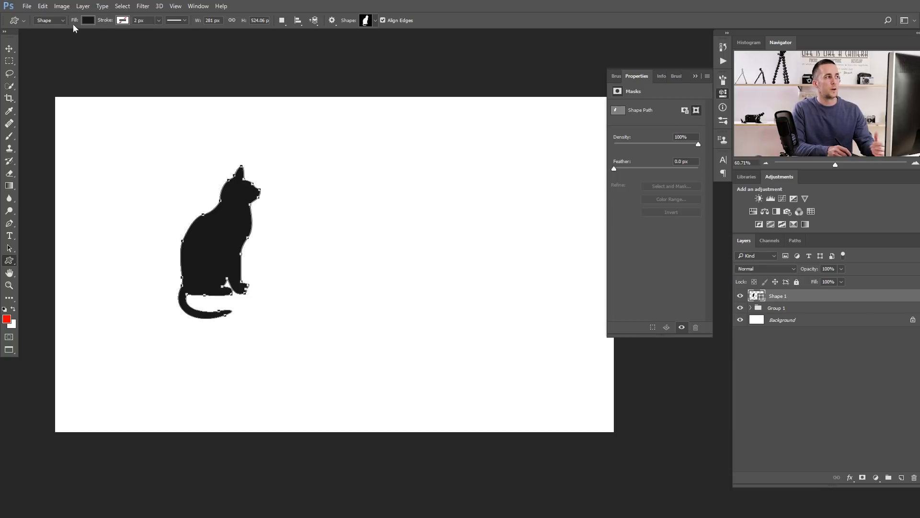
left_click(88, 21)
left_click(87, 91)
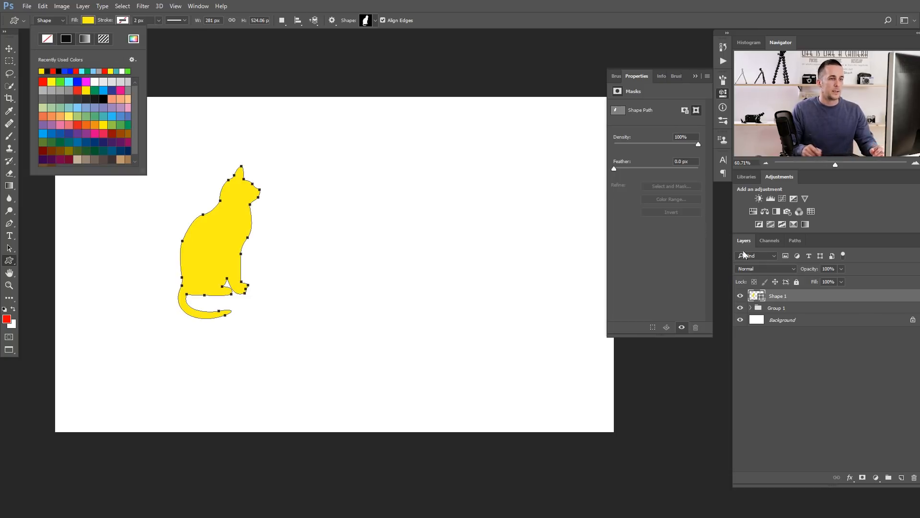
Step: Delete the cat shape layer and make Layer 1's mountain sunset photo inside Group 1 visible
left_click(774, 298)
key("Delete")
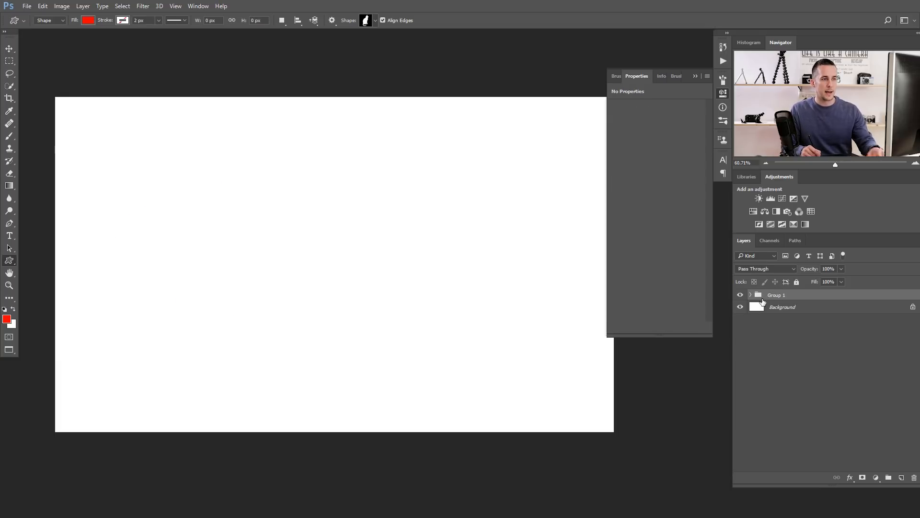
left_click(749, 295)
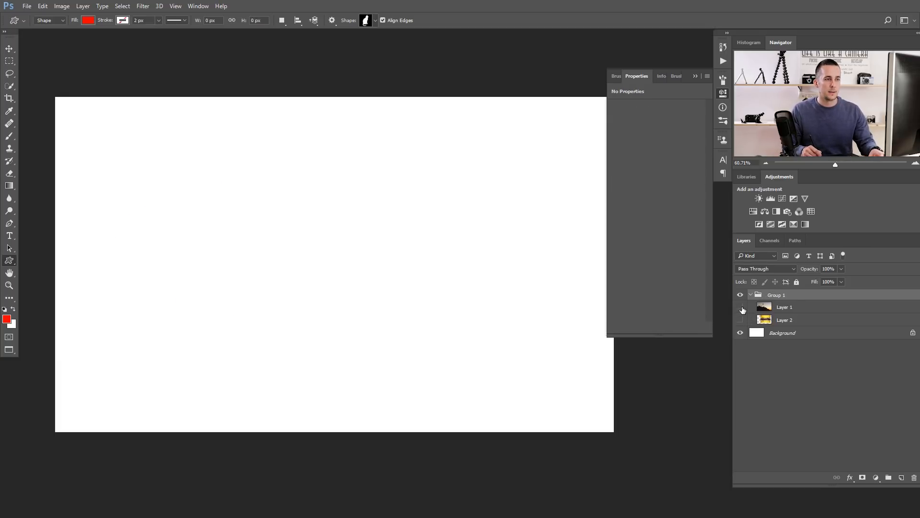
left_click(741, 308)
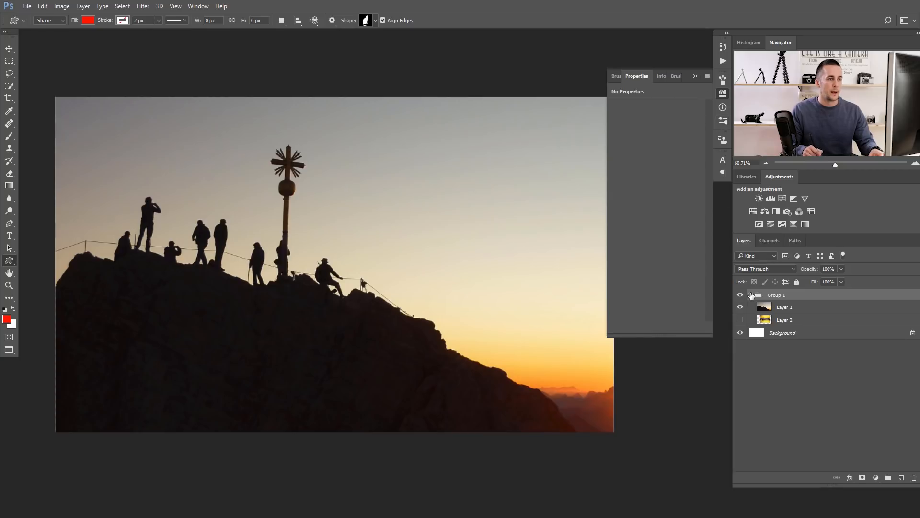
left_click(750, 295)
left_click(696, 76)
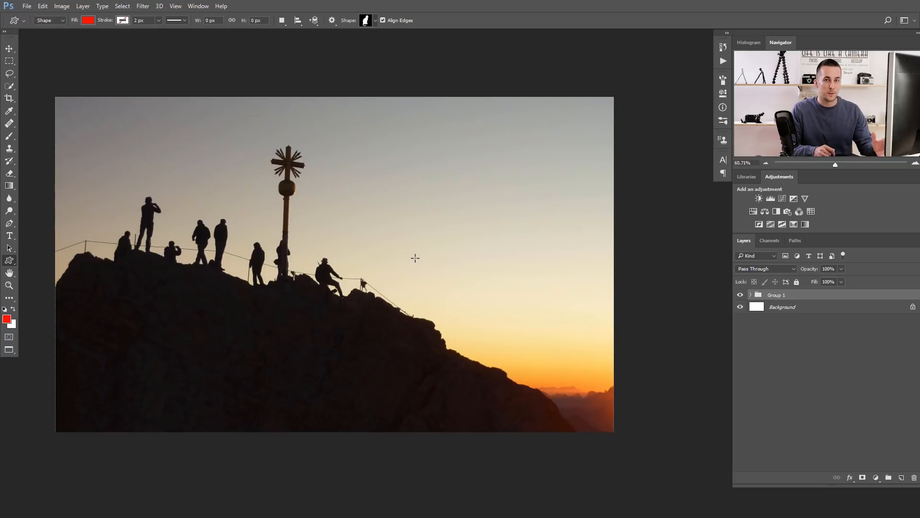
Step: Draw the flying bird custom shape about 37 × 31 px in the open sky and fill it with the near-black swatch
left_click(375, 21)
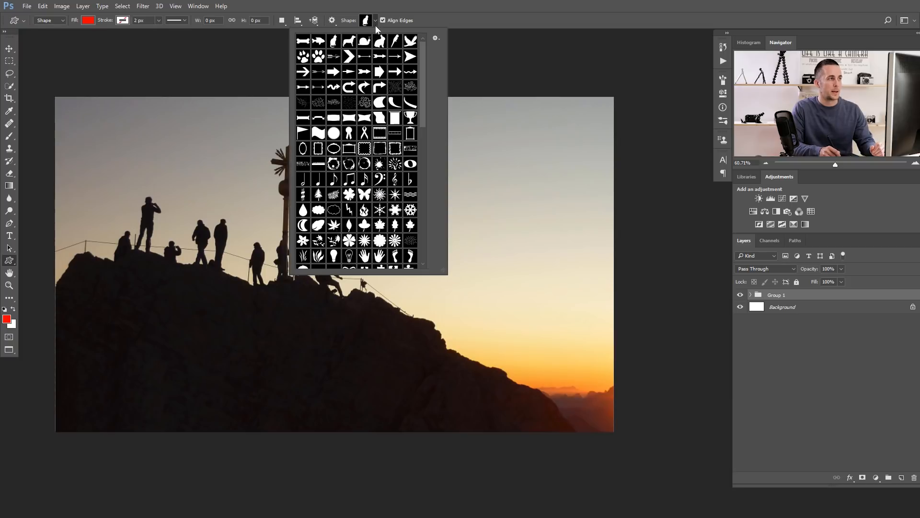
left_click(411, 42)
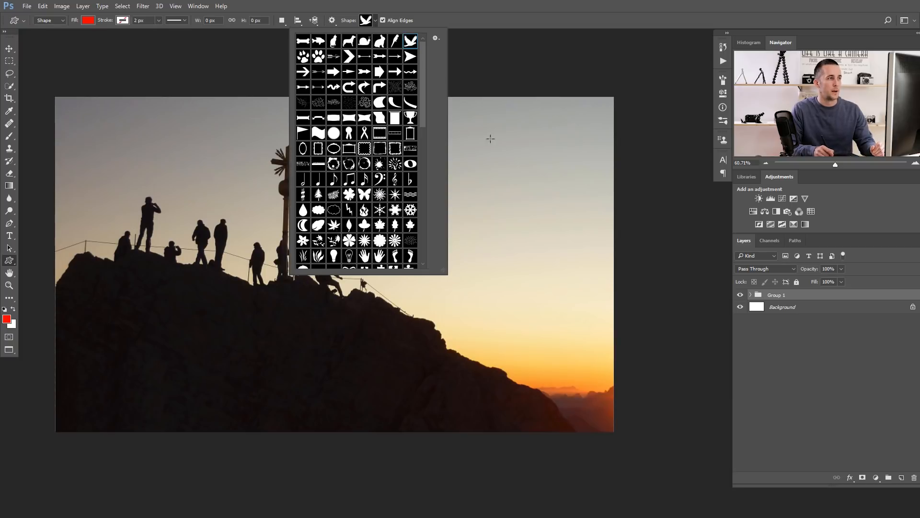
left_click_drag(484, 150, 490, 155)
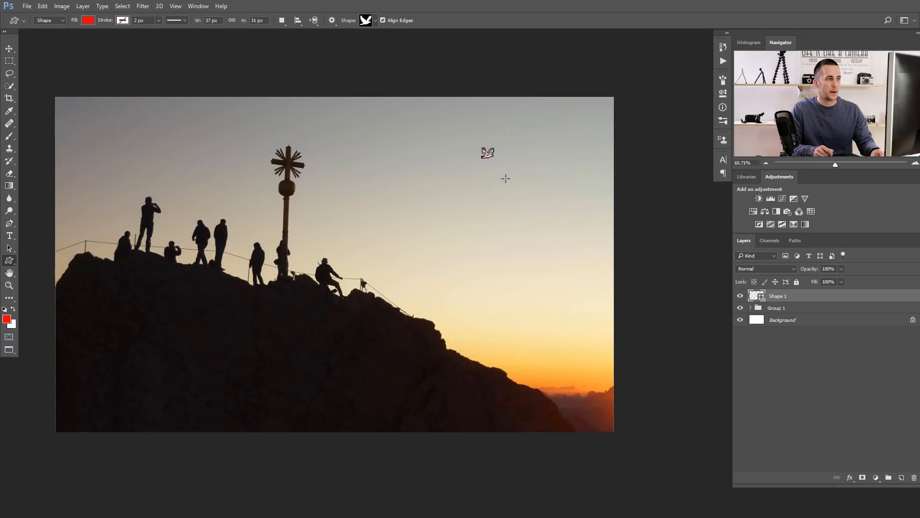
left_click(87, 22)
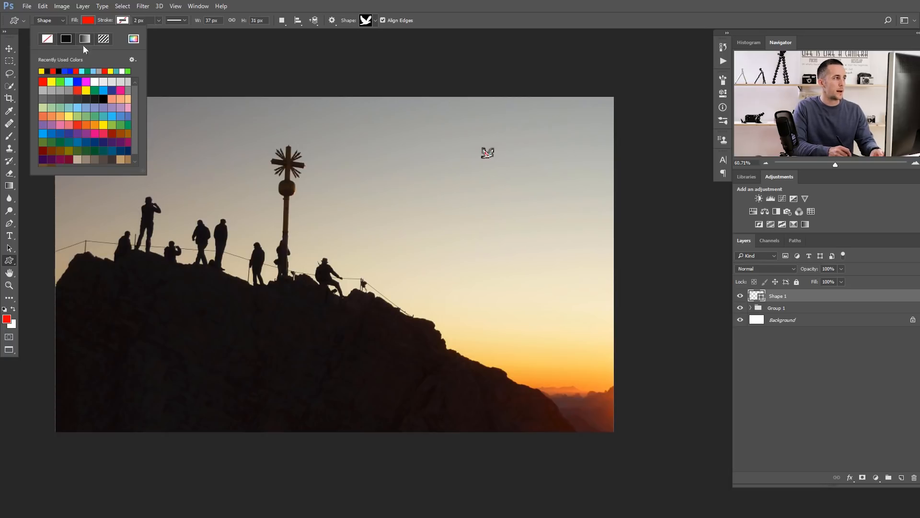
left_click(47, 72)
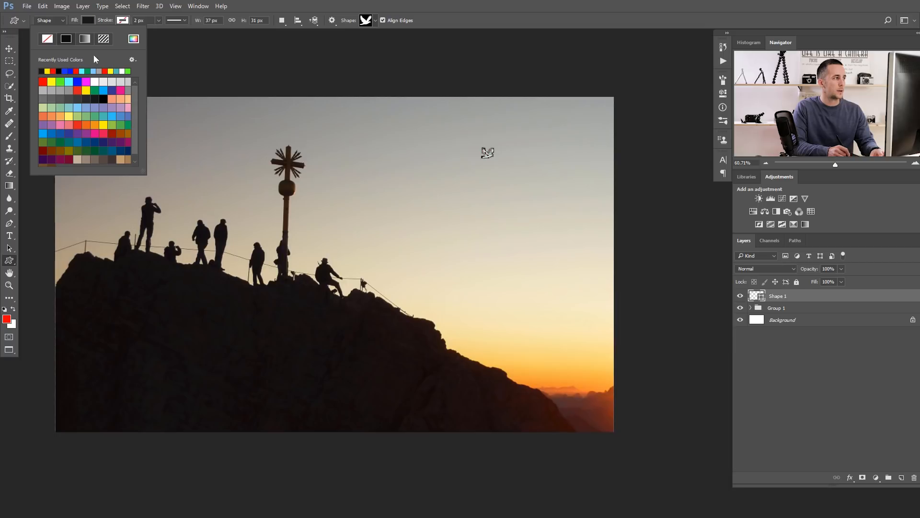
left_click(92, 21)
Step: Move the bird left toward the cross and place a transformed copy, about 42 × 32 px, slightly above and to its right
key("v")
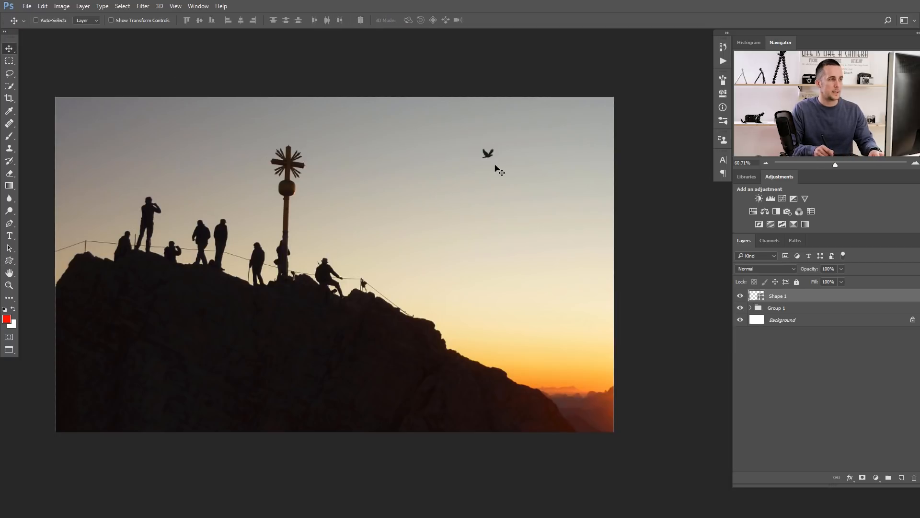
left_click_drag(485, 157, 452, 154)
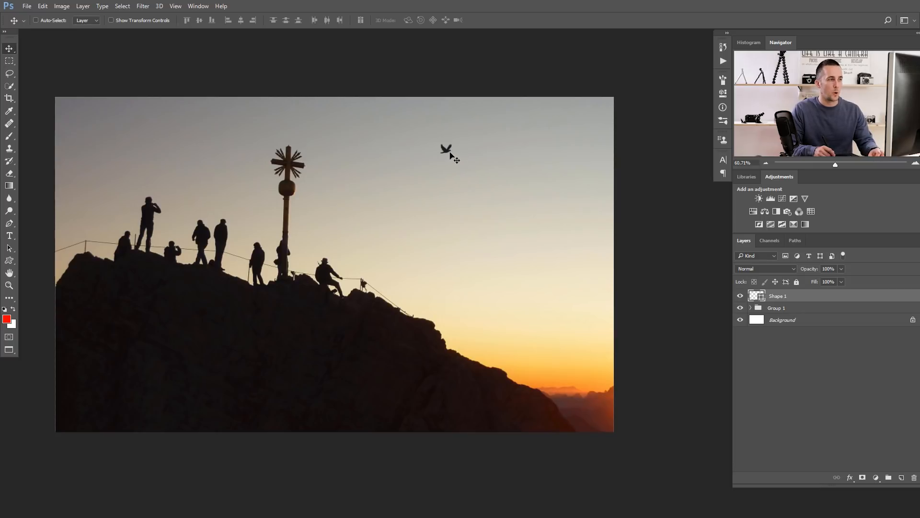
key("ctrl+j")
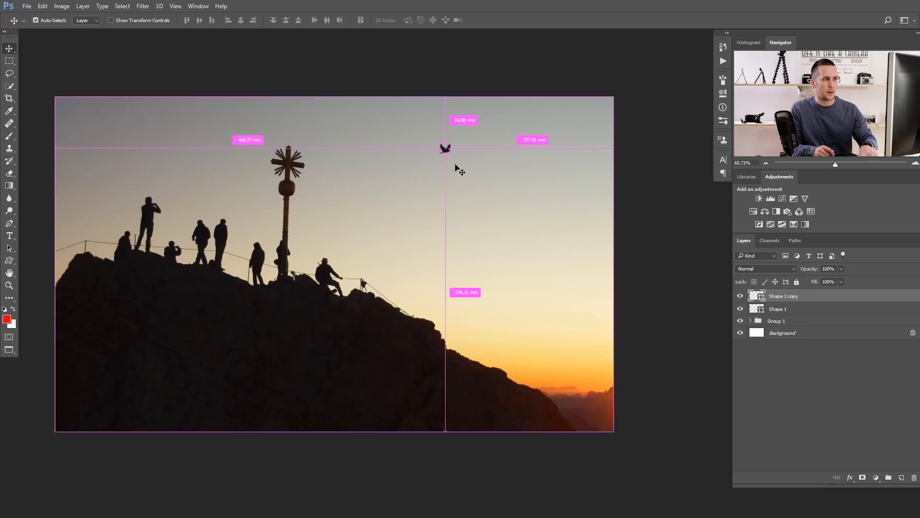
mouse_move(448, 152)
left_mouse_down()
mouse_move(481, 160)
mouse_move(481, 149)
mouse_move(508, 137)
mouse_move(470, 142)
mouse_move(452, 156)
left_mouse_up()
key("ctrl+t")
key("Return")
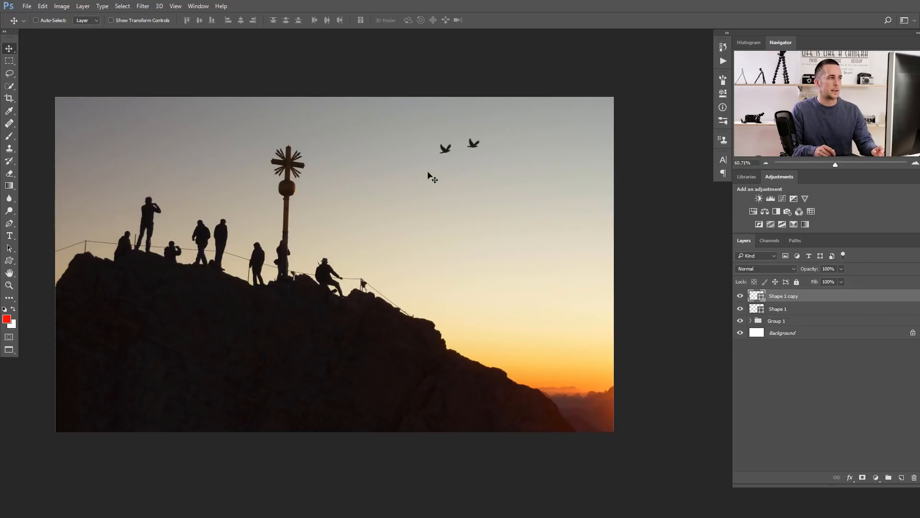
Step: Draw a small near-black dog custom shape and stand it on the mountain ridge below the seated climber
left_click(9, 260)
left_click(375, 21)
double_click(367, 60)
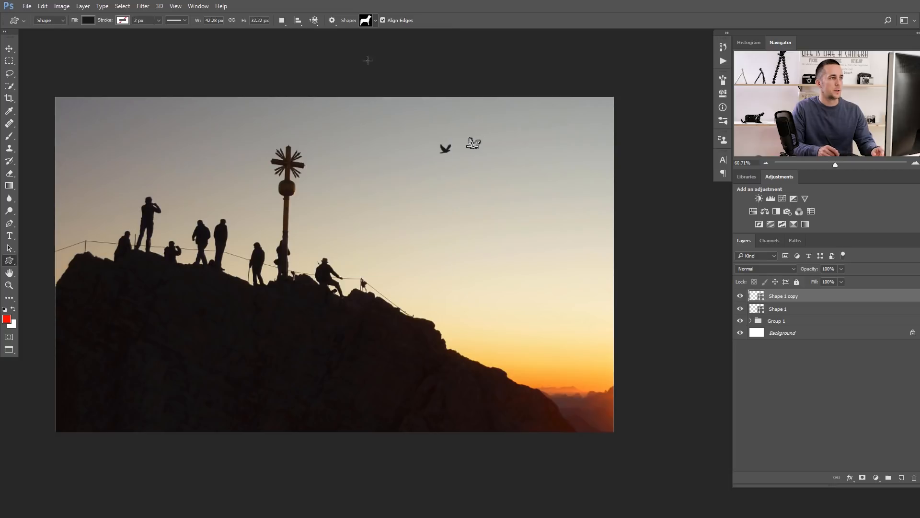
mouse_move(416, 308)
left_mouse_down()
mouse_move(458, 321)
mouse_move(430, 303)
left_mouse_up()
key("v")
left_click_drag(472, 275, 428, 275)
mouse_move(470, 300)
left_mouse_down()
mouse_move(441, 301)
mouse_move(495, 273)
mouse_move(483, 271)
mouse_move(474, 286)
left_mouse_up()
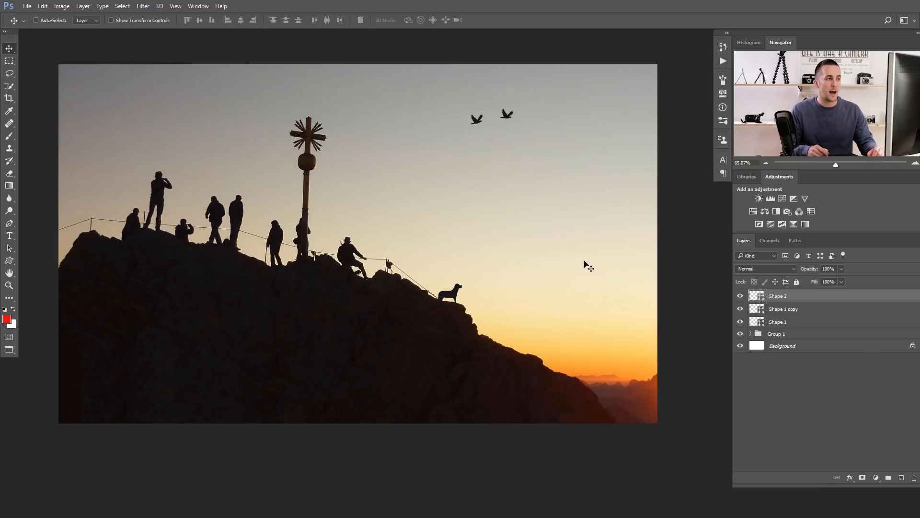
Step: Delete the dog and both bird shape layers, and hide Layer 1's mountain photo in Group 1
left_click(759, 323, "shift")
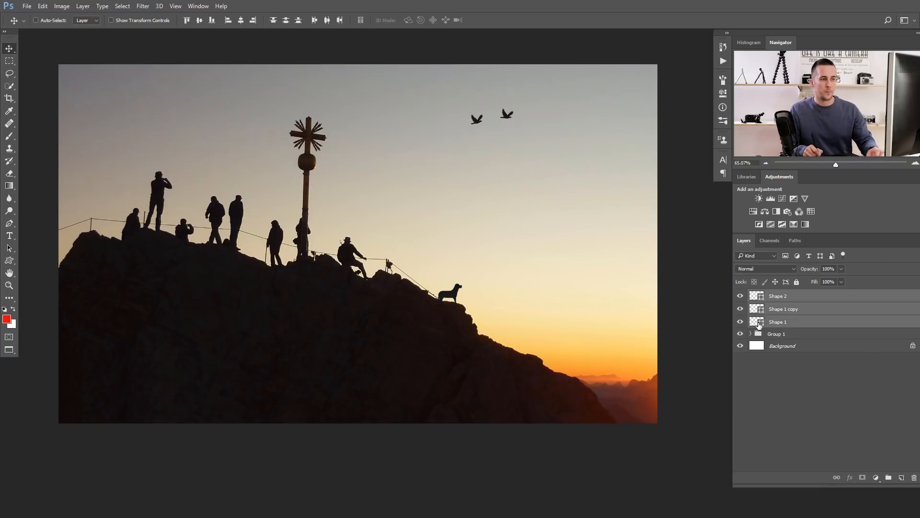
key("Delete")
left_click(751, 296)
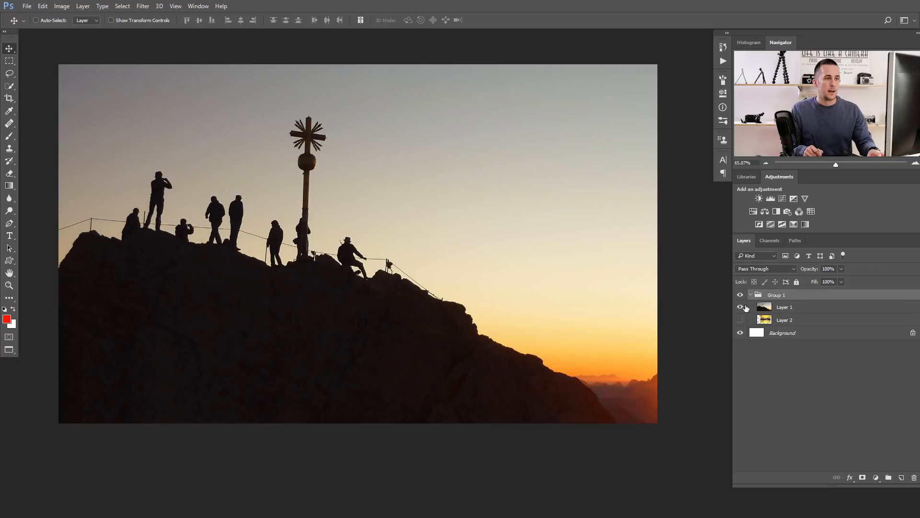
left_click(740, 307)
Step: Add a Solid Color fill layer directly above the Background in blue-grey #68737b
left_click(755, 333)
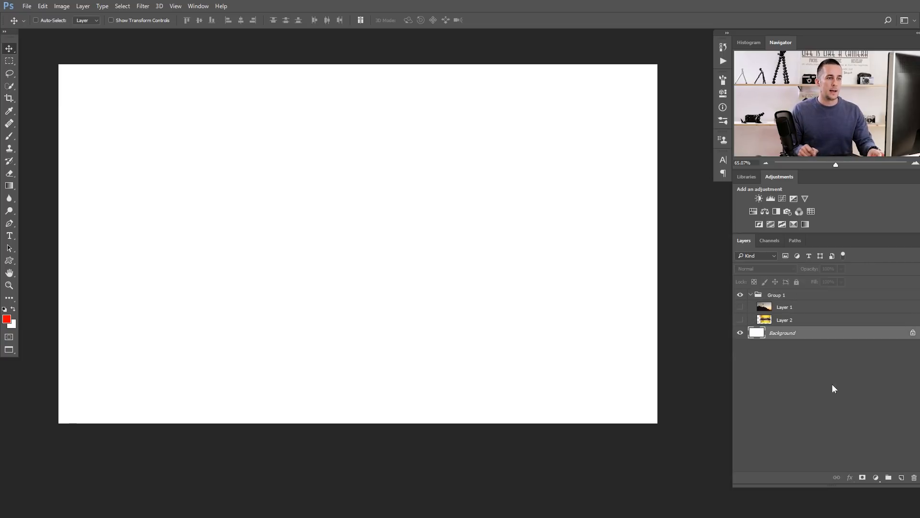
left_click(876, 477)
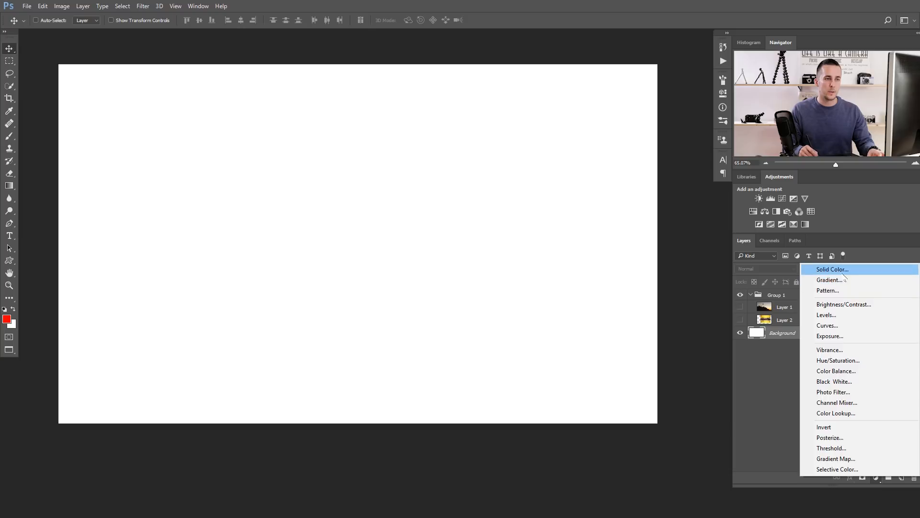
left_click(825, 267)
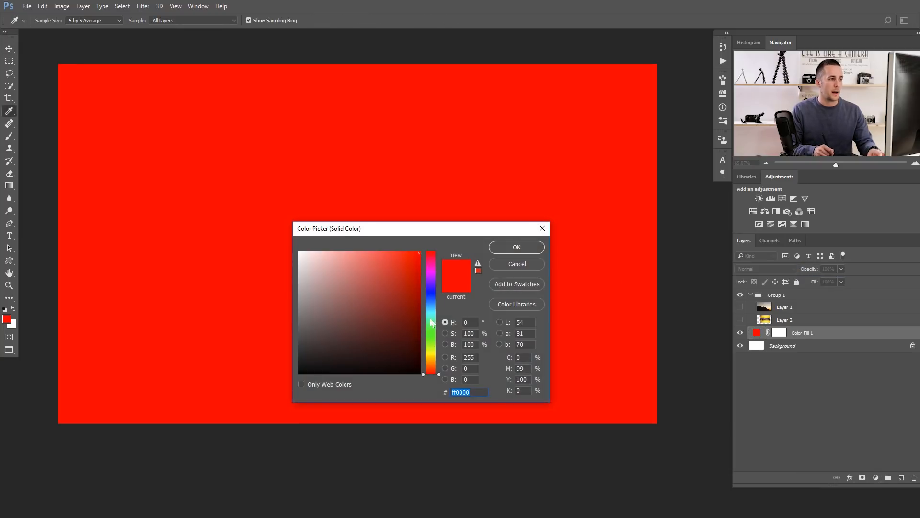
left_click(434, 304)
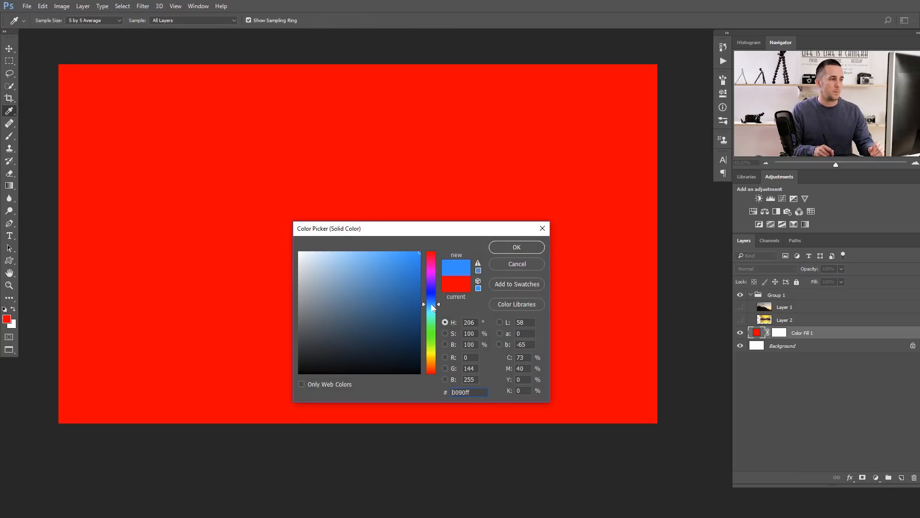
left_click(312, 315)
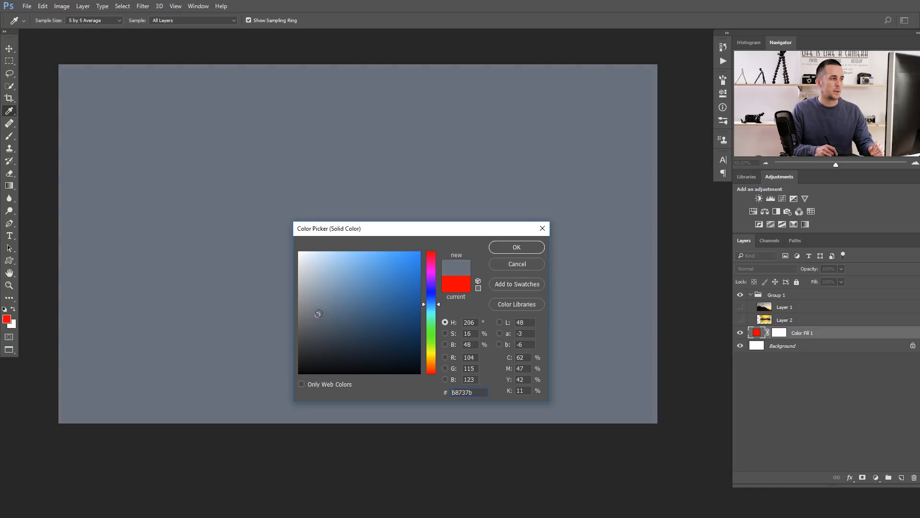
left_click(517, 247)
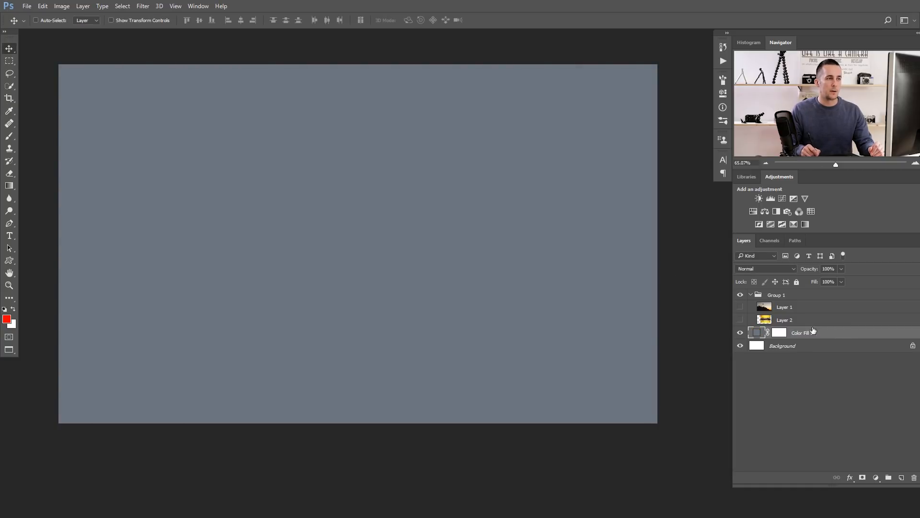
Step: Apply a reflected Gradient Overlay to the color fill layer in Overlay mode, with 63% opacity and 113% scale
double_click(847, 333)
left_click(304, 258)
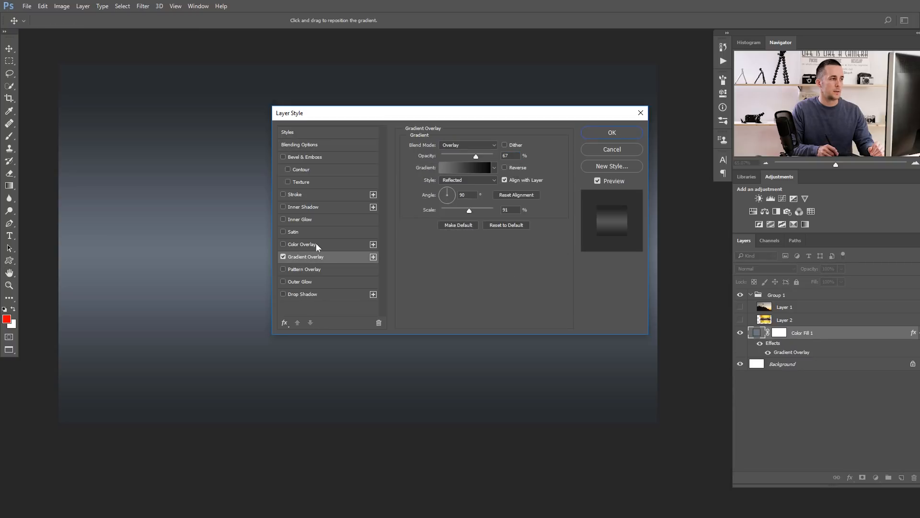
left_click_drag(415, 125, 439, 297)
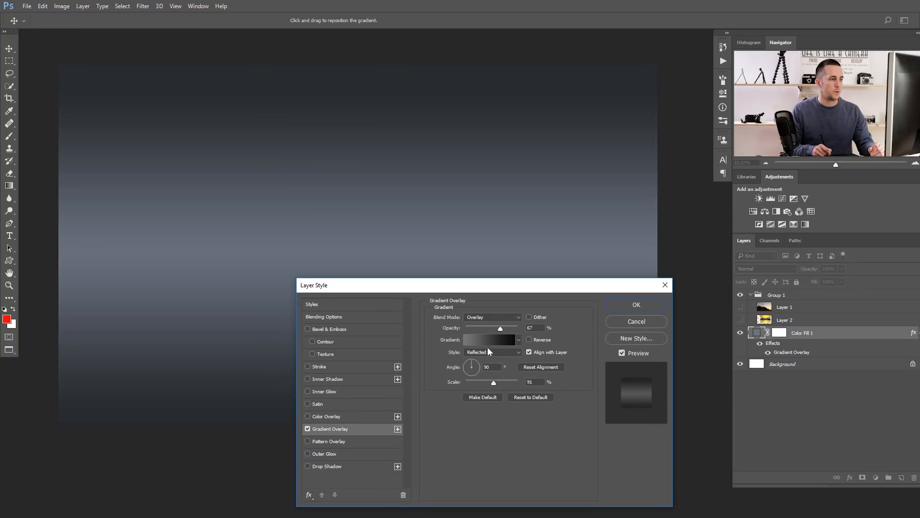
left_click_drag(501, 328, 504, 330)
left_click_drag(493, 382, 502, 382)
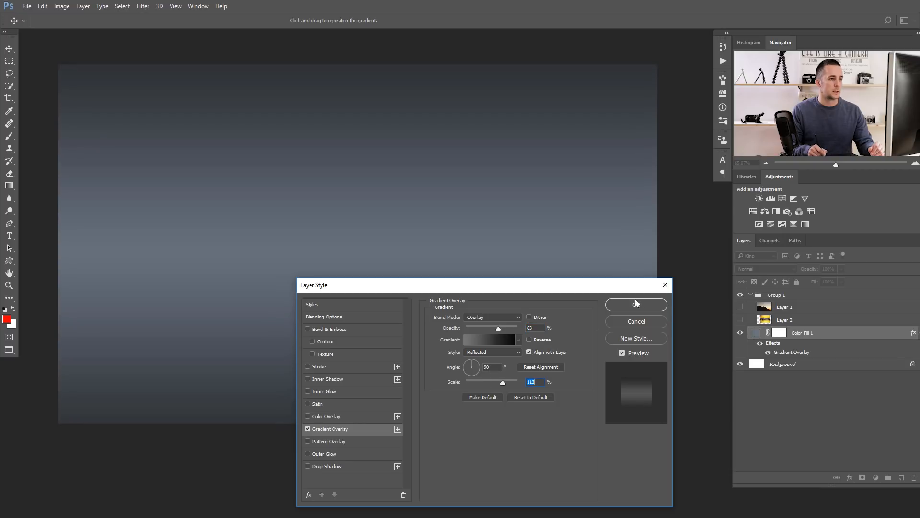
left_click(635, 304)
Step: Centre Layer 2's yellow tree image on the canvas and move the layer out to above Group 1, leaving it hidden
left_click(742, 320)
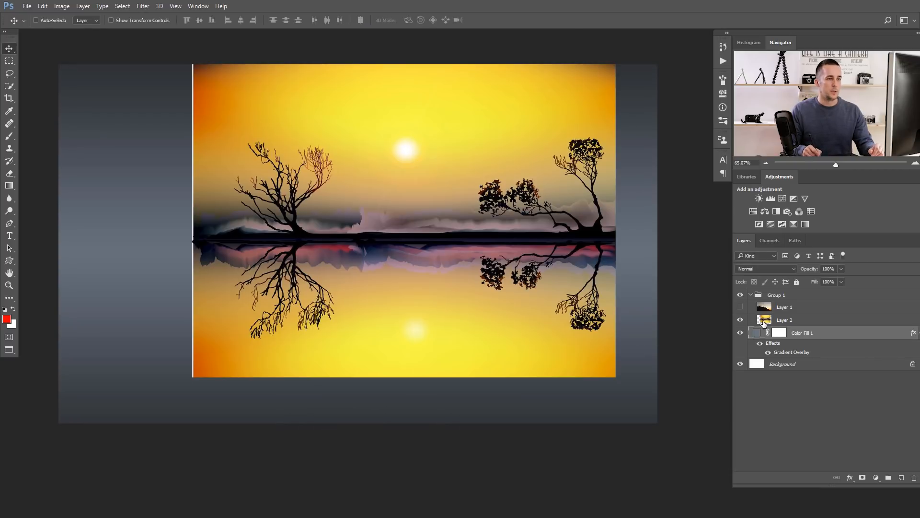
left_click(764, 322)
left_click_drag(429, 224, 382, 247)
left_click_drag(764, 319, 767, 291)
left_click(751, 308)
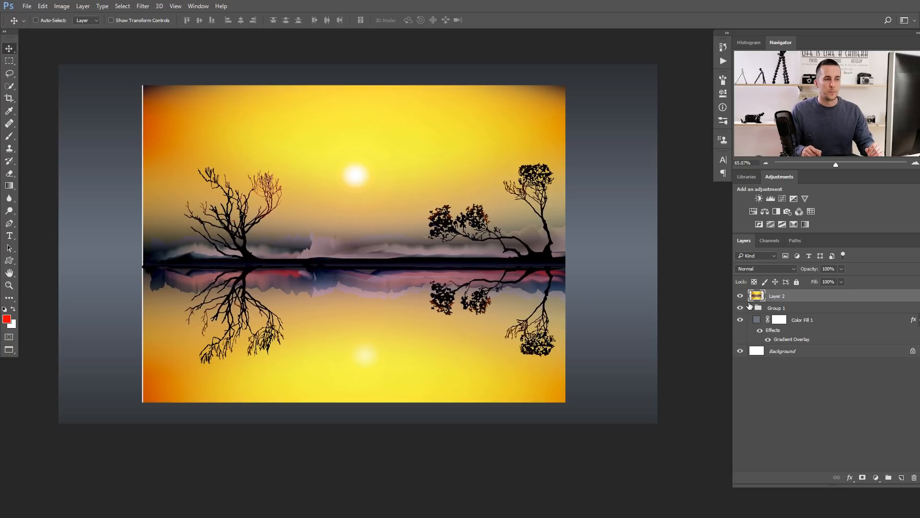
left_click(741, 296)
Step: Draw a red three-sided polygon about 548 × 633 px with the Polygon tool and centre it on the canvas
left_click(9, 261)
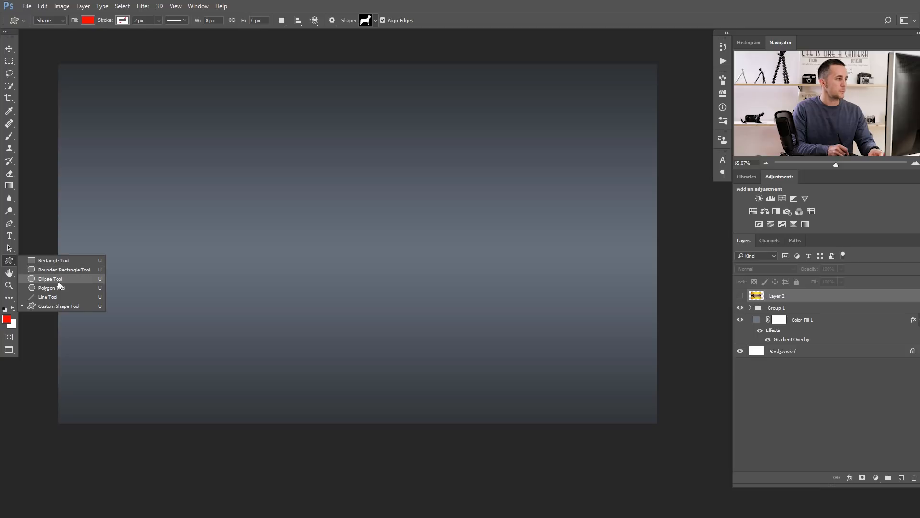
left_click(55, 287)
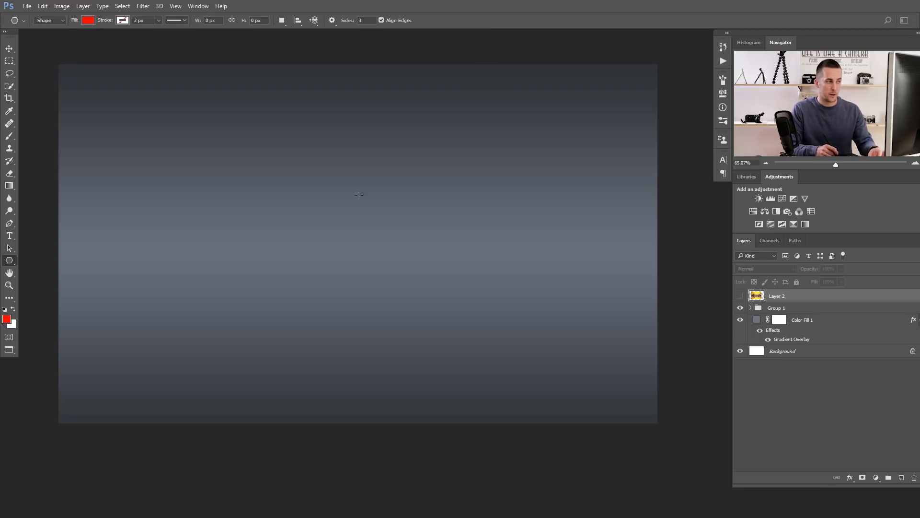
left_click_drag(319, 218, 433, 196)
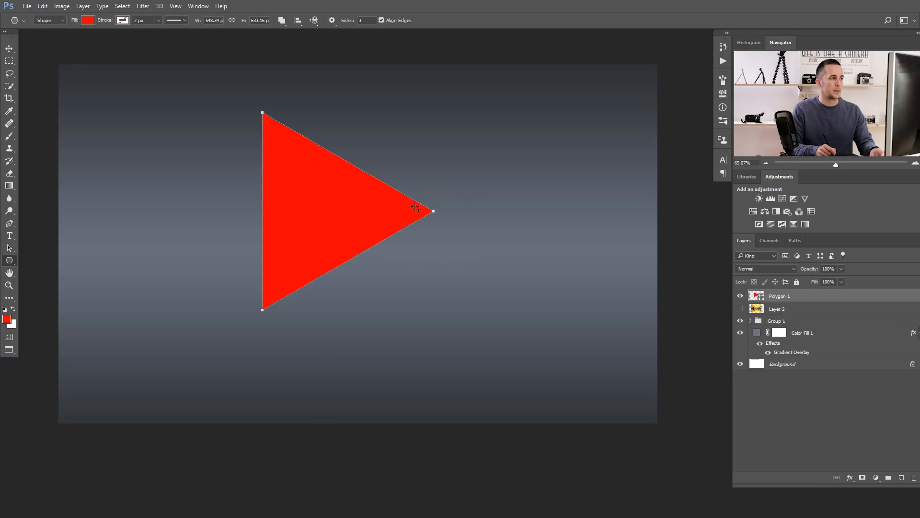
key("v")
left_click_drag(332, 229, 362, 256)
left_click_drag(347, 225, 347, 234)
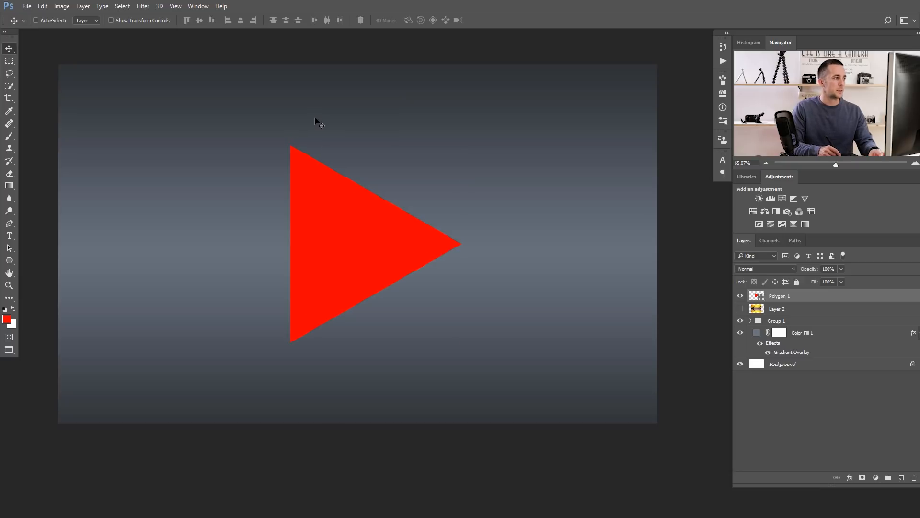
Step: Draw three red triangles of different sizes with the Polygon tool, spaced along the large triangle's upper-right edge
left_click(9, 260)
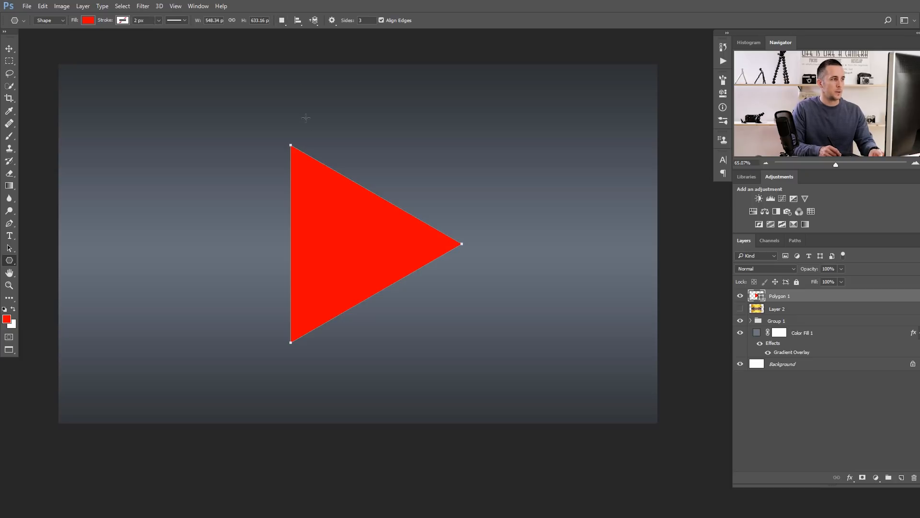
left_click_drag(305, 118, 359, 176)
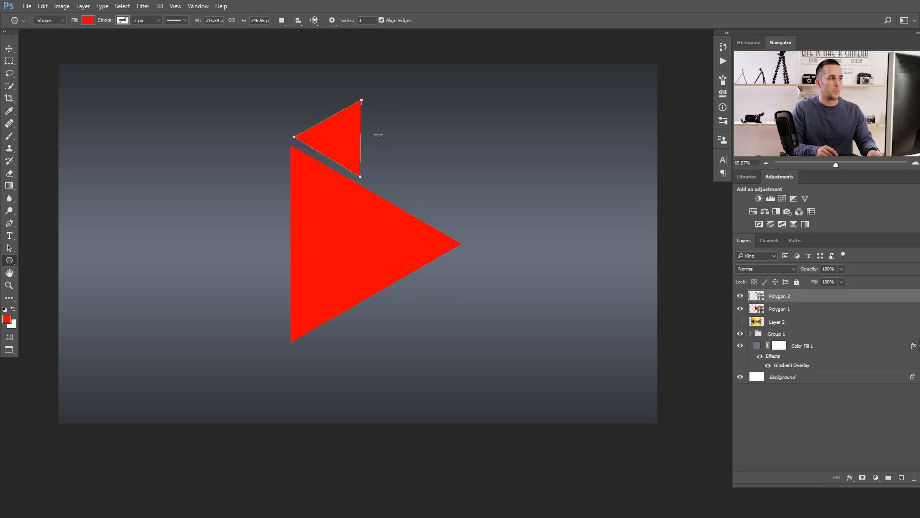
left_click_drag(378, 106, 452, 125)
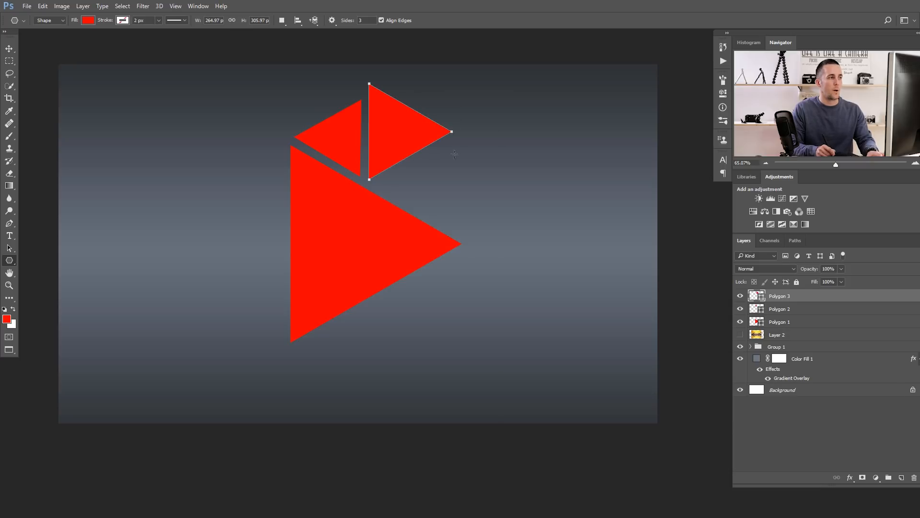
mouse_move(467, 170)
left_mouse_down()
mouse_move(402, 187)
mouse_move(406, 146)
mouse_move(403, 175)
mouse_move(379, 181)
left_mouse_up()
Step: Draw a large and a small triangle beside the main triangle's left edge and one about 138 × 160 px by its lower-right edge
left_click_drag(263, 232, 177, 281)
left_click_drag(250, 188, 224, 242)
left_click_drag(409, 302, 433, 321)
left_click_drag(417, 330, 463, 299)
key("space")
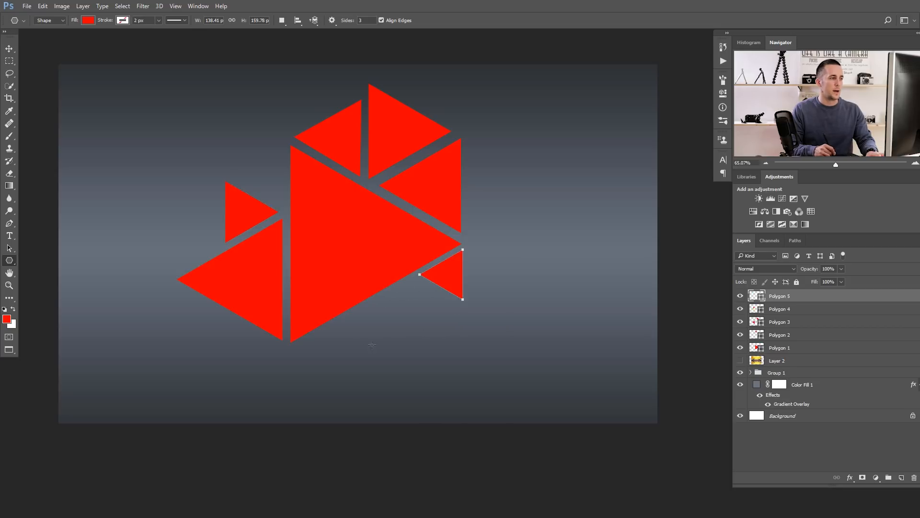
Step: Draw a slightly tilted triangle about 161 × 181 px below the large triangle's lower-left corner
left_click_drag(347, 361, 393, 370)
key("ctrl+z")
key("ctrl+z")
left_click_drag(326, 342, 345, 374)
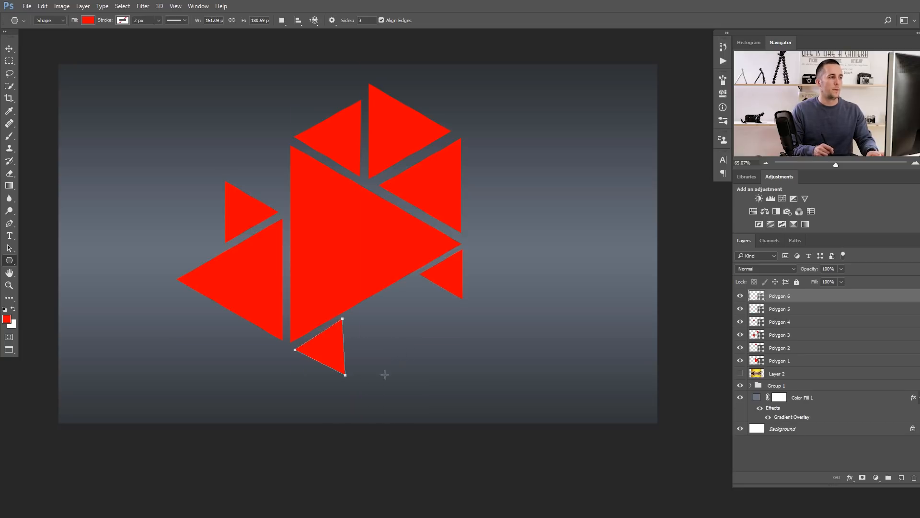
Step: Merge the layers Polygon 1 through Polygon 6 into one shape layer
left_click(806, 362, "shift")
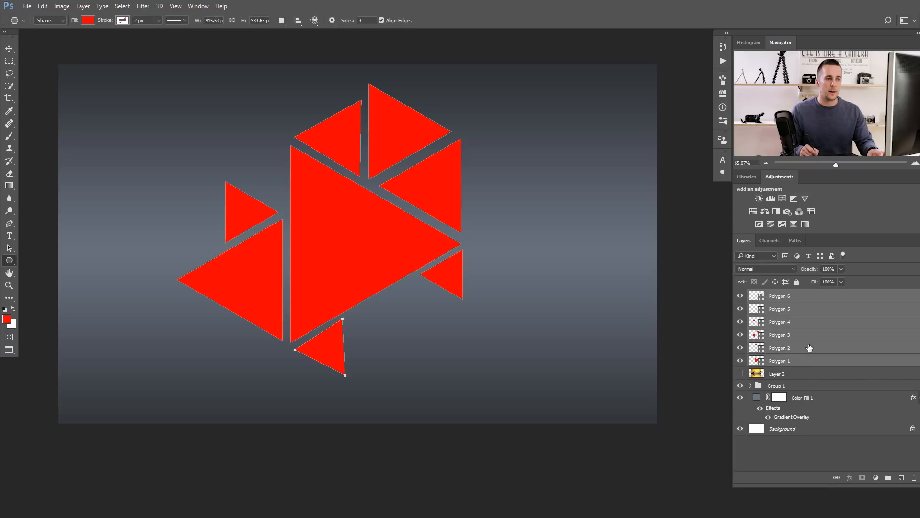
right_click(814, 325)
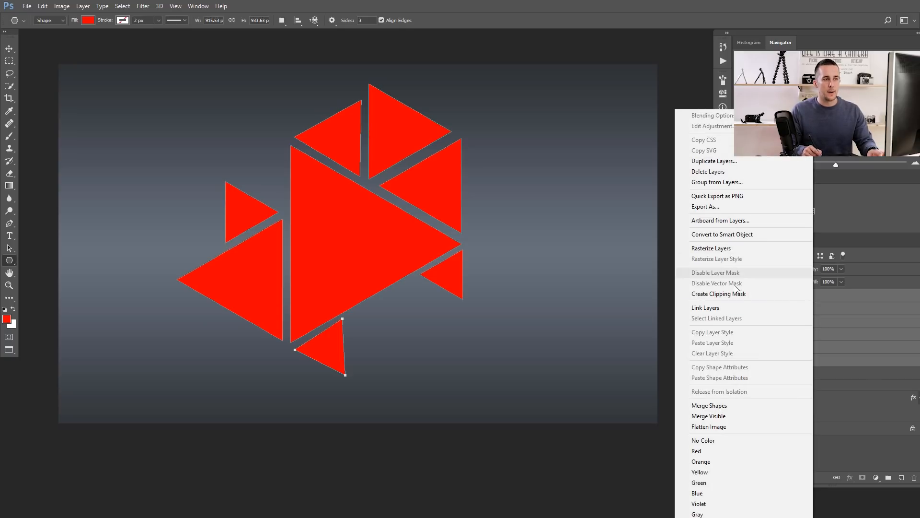
left_click(721, 406)
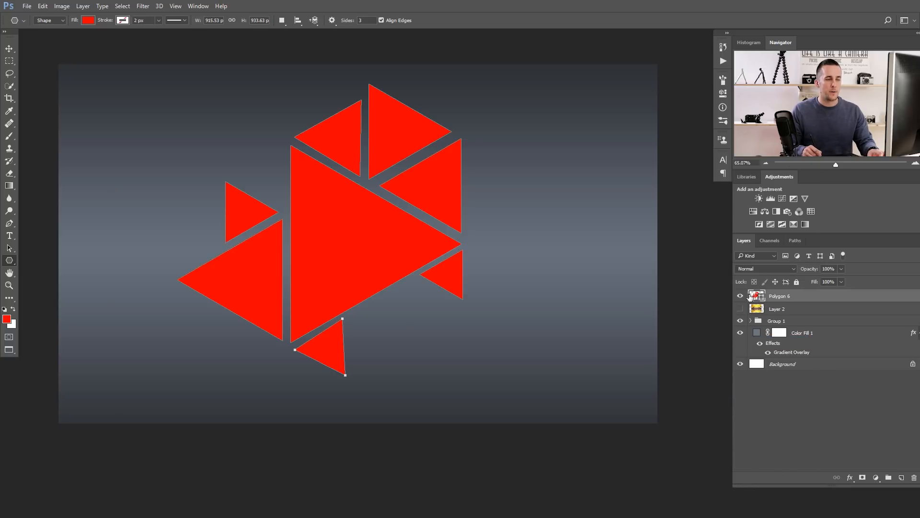
Step: Place Layer 2 above the merged Polygon 6 shape, make it visible and clip it to the triangles
left_click_drag(757, 309, 762, 296)
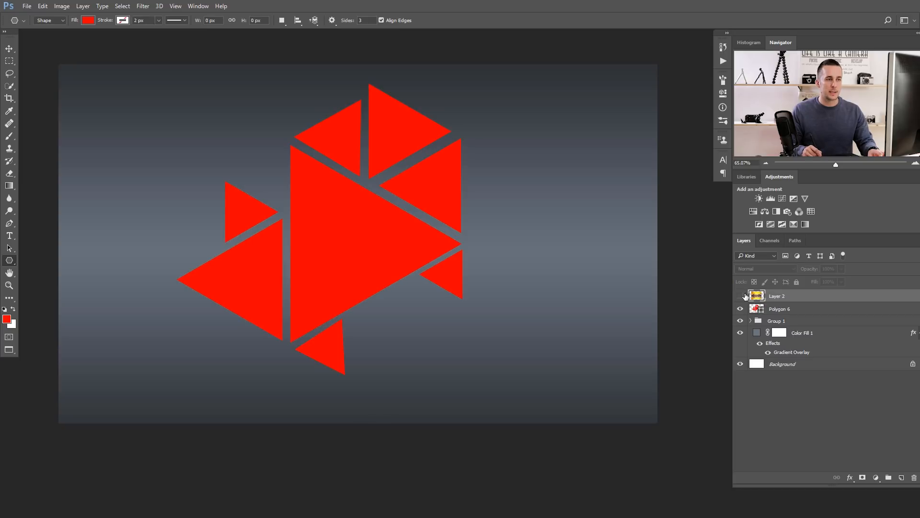
left_click(741, 296)
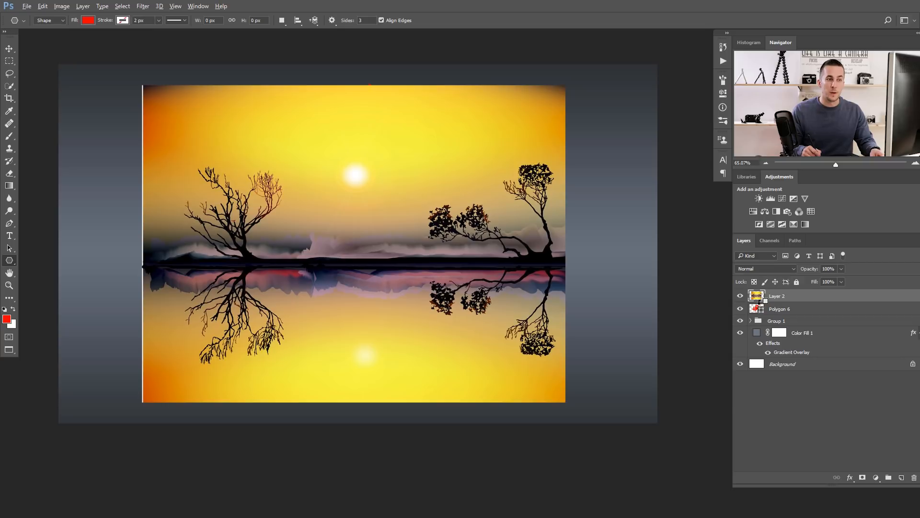
left_click(762, 303, "alt")
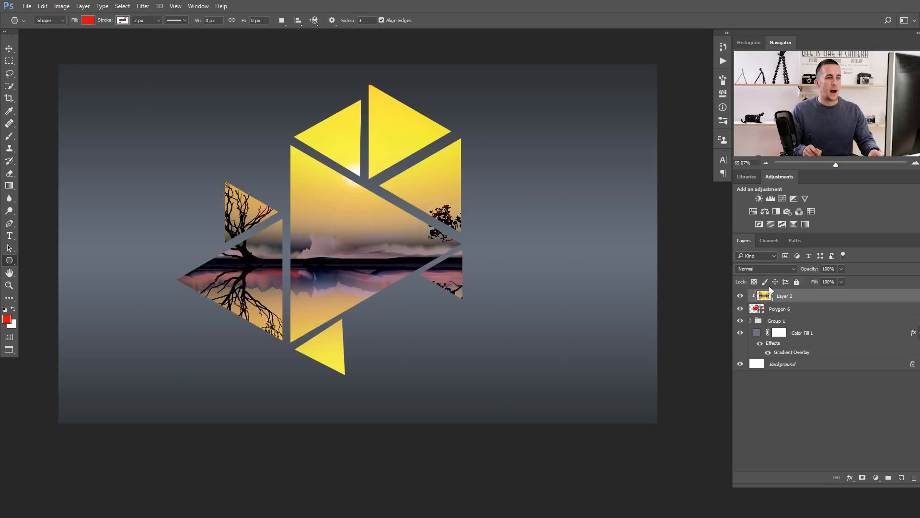
Step: Shift the clipped tree image up and to the left inside the triangles
key("v")
left_click_drag(399, 238, 383, 227)
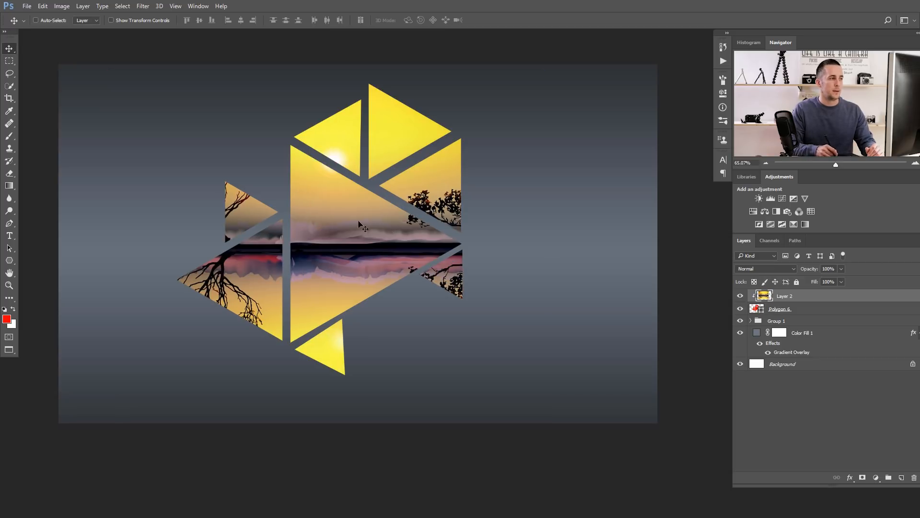
left_click_drag(437, 249, 394, 244)
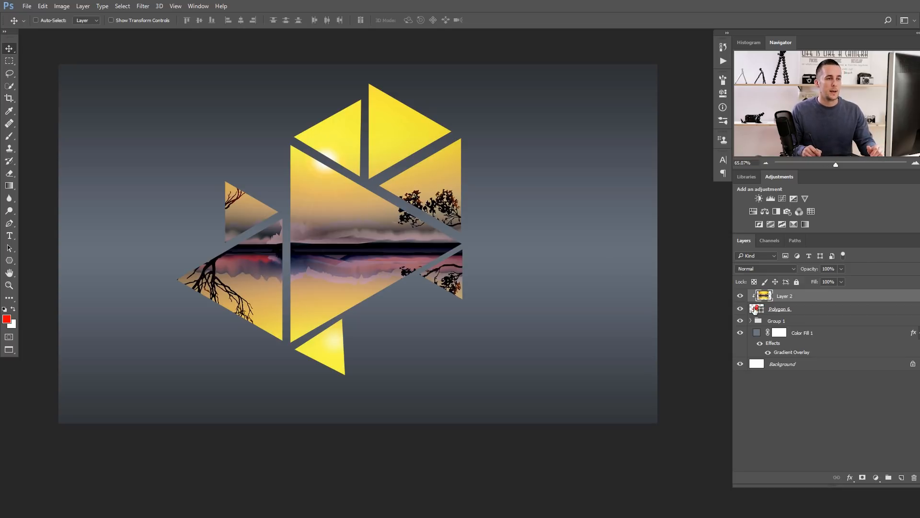
Step: Release Layer 2's clipping mask and hide the Polygon 6 layer
left_click(754, 310)
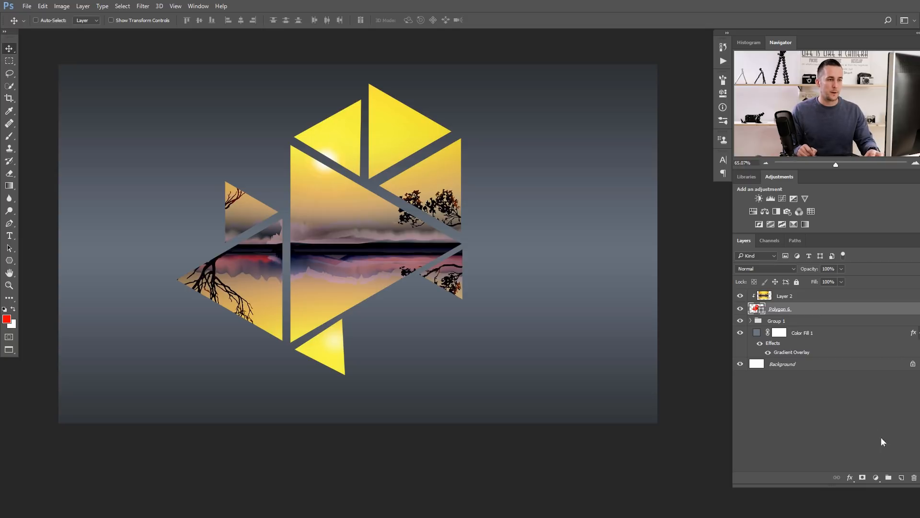
left_click(763, 302, "alt")
left_click(741, 310)
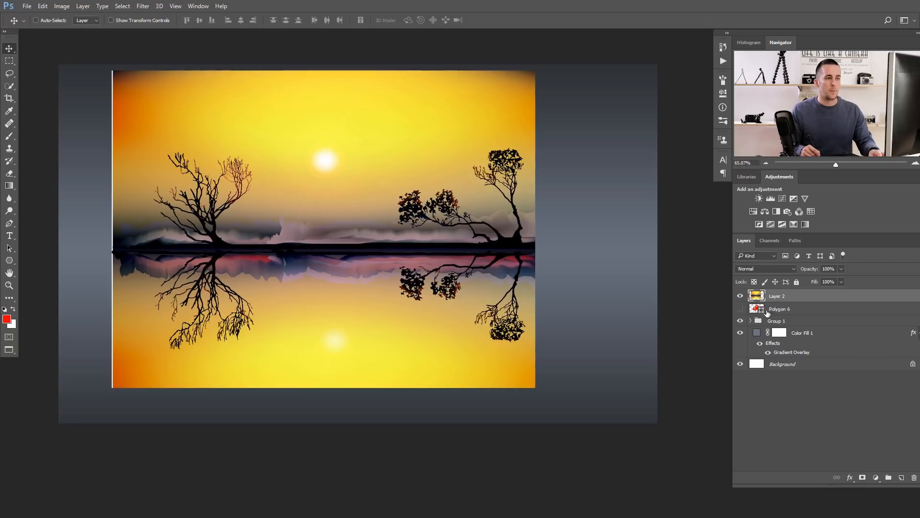
Step: Draw a 449 × 449 px square over the tree image, clip Layer 2 to it and select the square's layer
left_click_drag(10, 260, 43, 264)
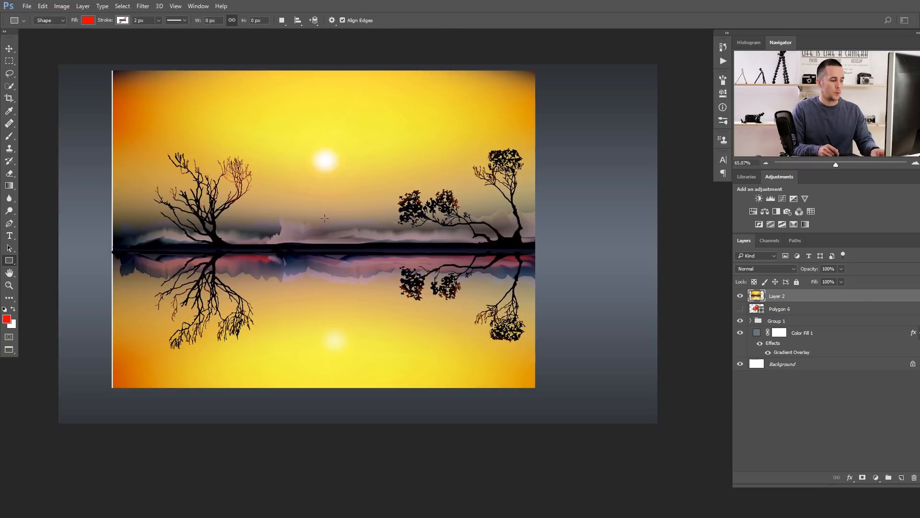
left_click_drag(262, 156, 407, 300)
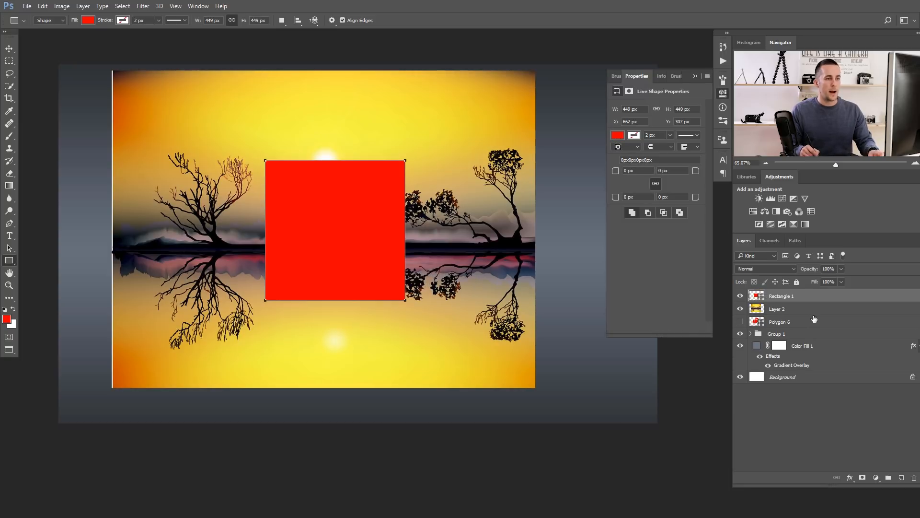
left_click_drag(767, 310, 770, 298)
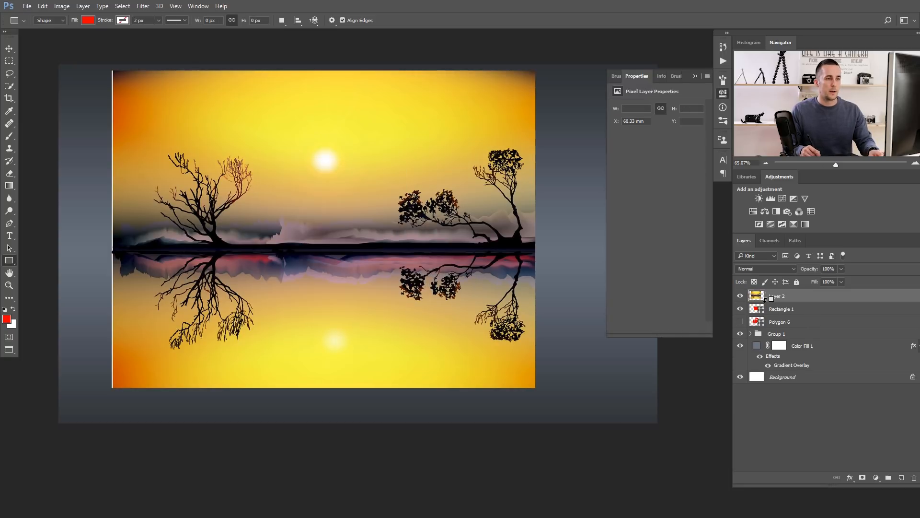
left_click(768, 299, "alt")
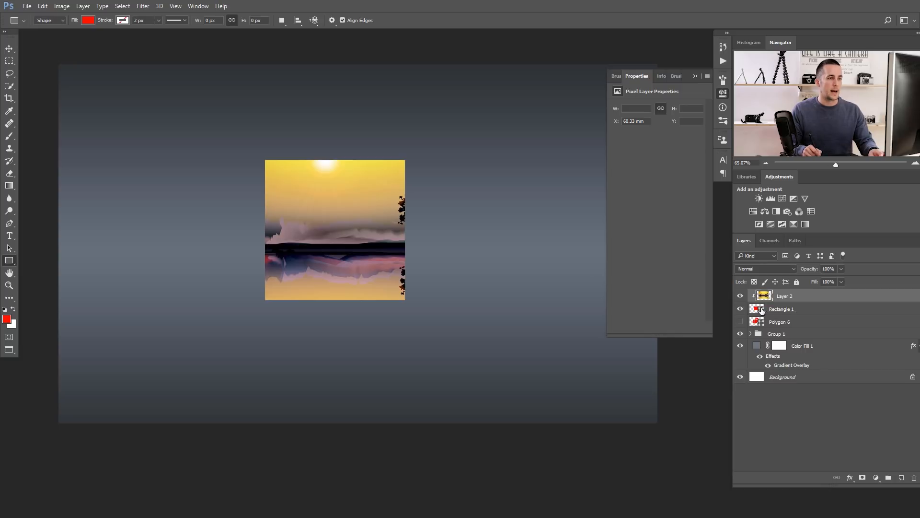
left_click(757, 309)
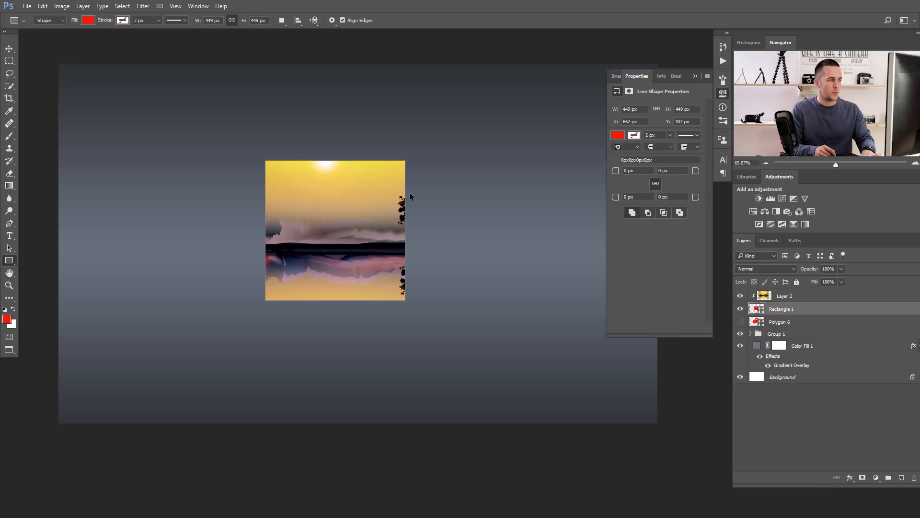
key("ctrl+t")
left_click_drag(416, 142, 456, 240)
key("Return")
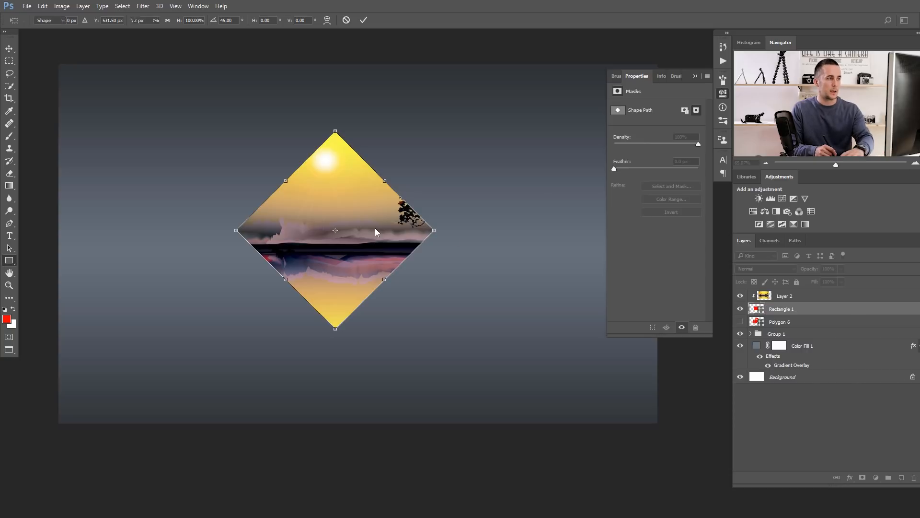
left_click(458, 219)
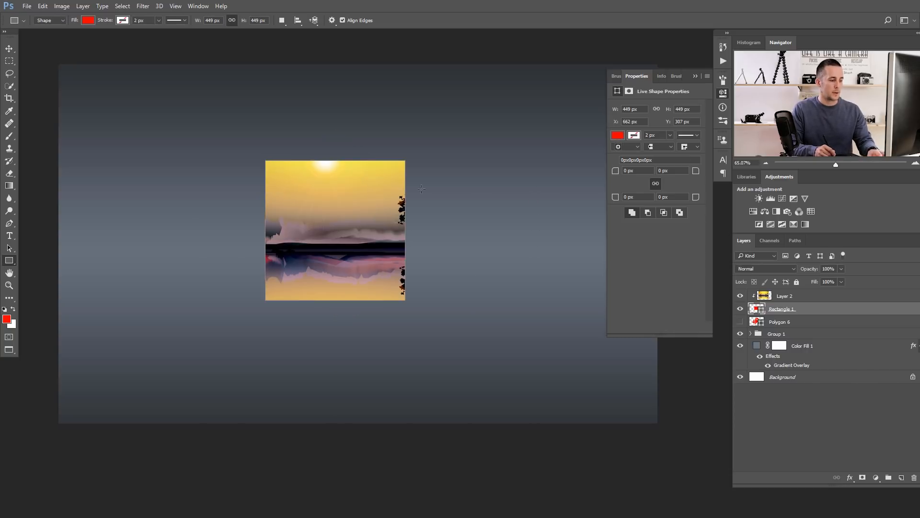
Step: Rotate the square 45° into a diamond and move it to the canvas's horizontal centre, slightly higher
key("ctrl+t")
left_click_drag(422, 186, 446, 224)
key("Return")
left_click(430, 218)
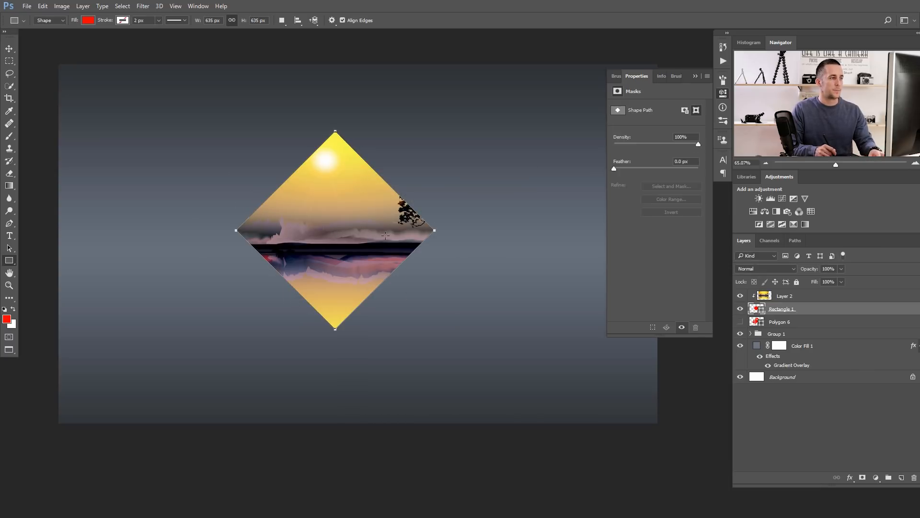
key("v")
left_click_drag(339, 241, 362, 234)
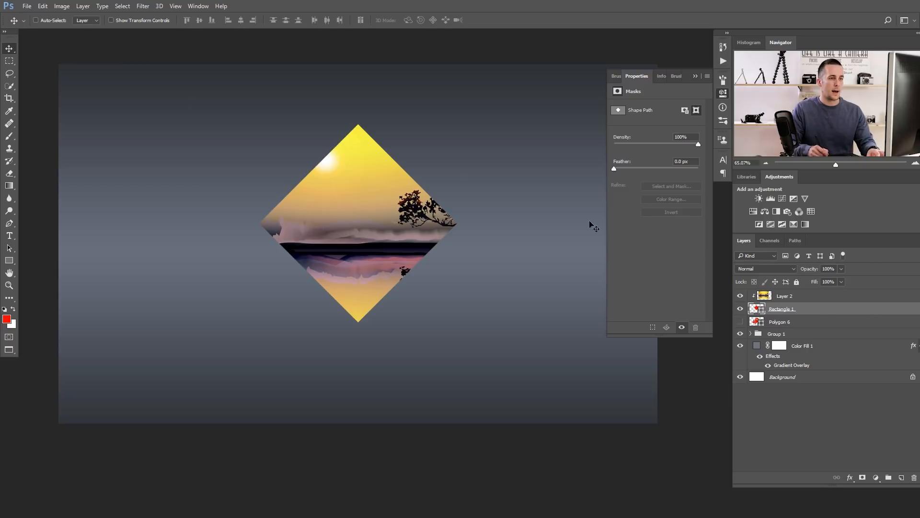
Step: Duplicate the diamond and enlarge the copy about its centre to about 115%
key("ctrl+j")
key("ctrl+t")
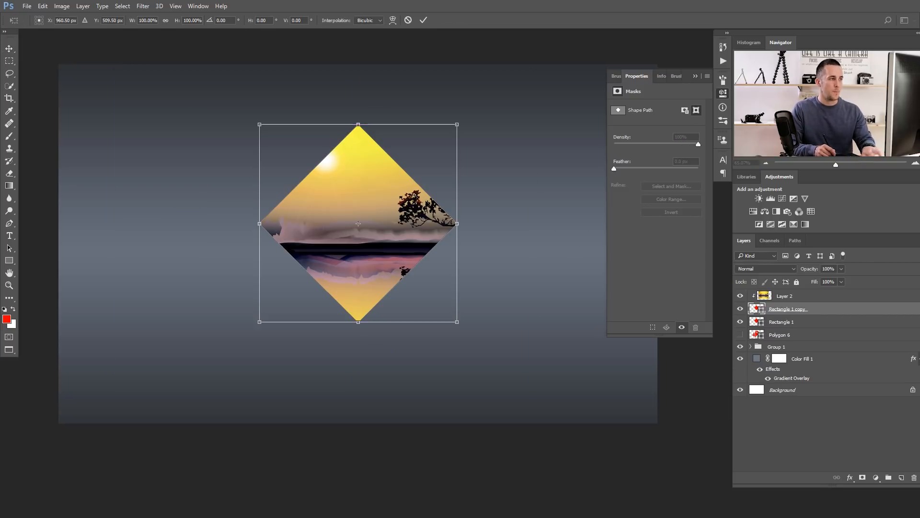
left_click_drag(459, 120, 474, 108)
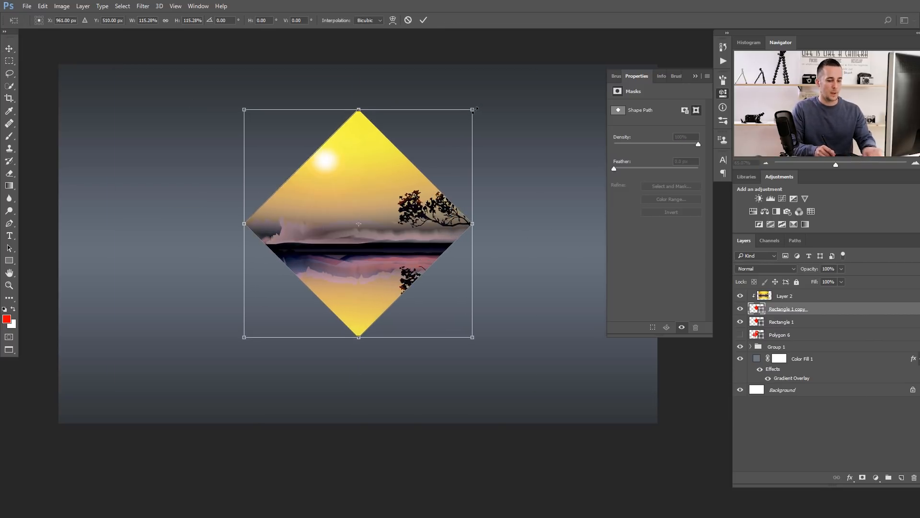
key("Return")
Step: Move the enlarged diamond copy above Layer 2 and clip Layer 2 to the original diamond, keeping both diamonds visible
mouse_move(751, 305)
left_mouse_down()
mouse_move(760, 289)
mouse_move(763, 298)
left_mouse_up()
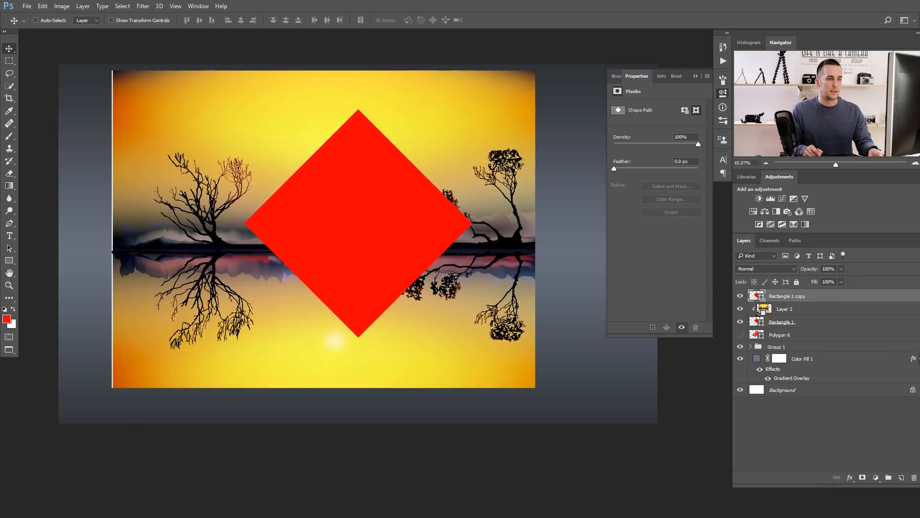
left_click(758, 315, "alt")
left_click(740, 297)
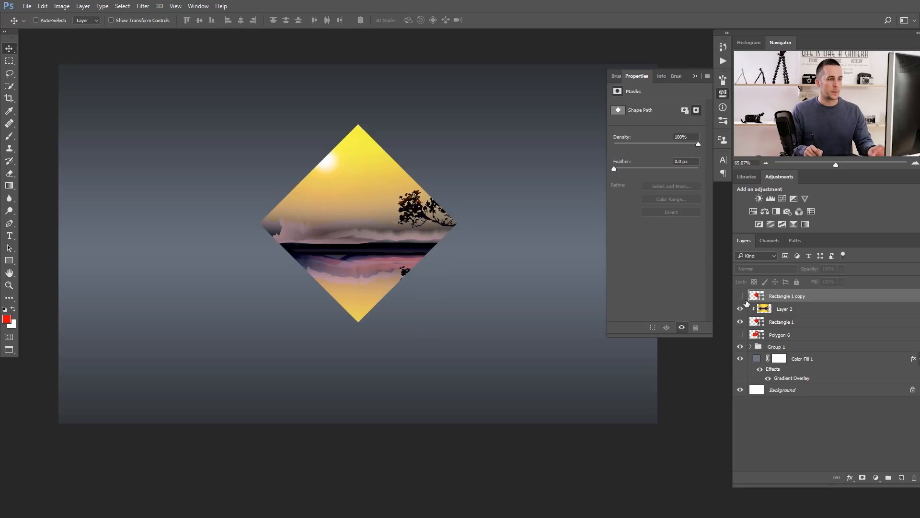
left_click(740, 296)
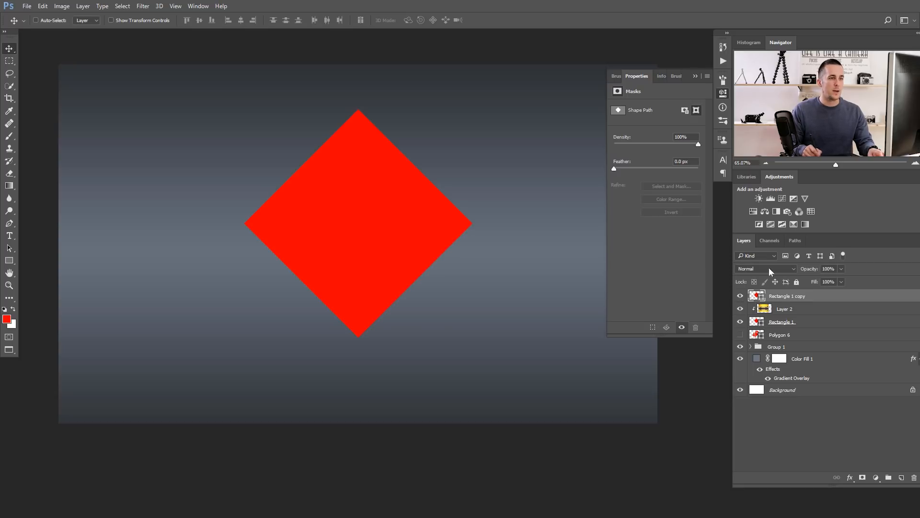
Step: Set the diamond copy's layer Fill to 0% and give it a white 14 px stroke
left_click_drag(818, 283, 771, 287)
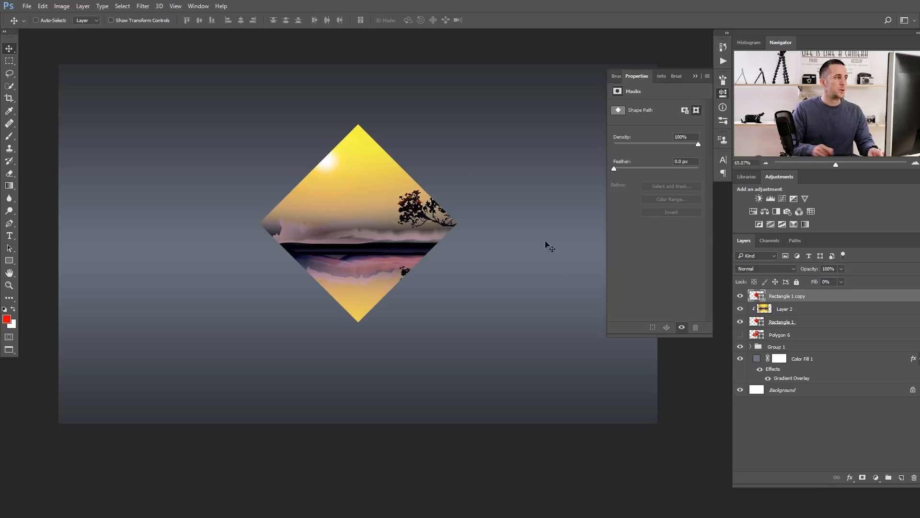
left_click(9, 260)
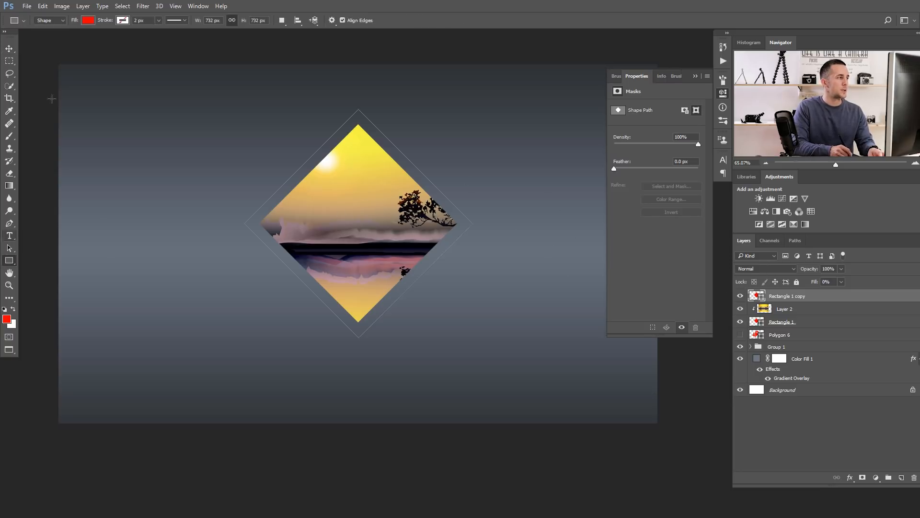
left_click(124, 21)
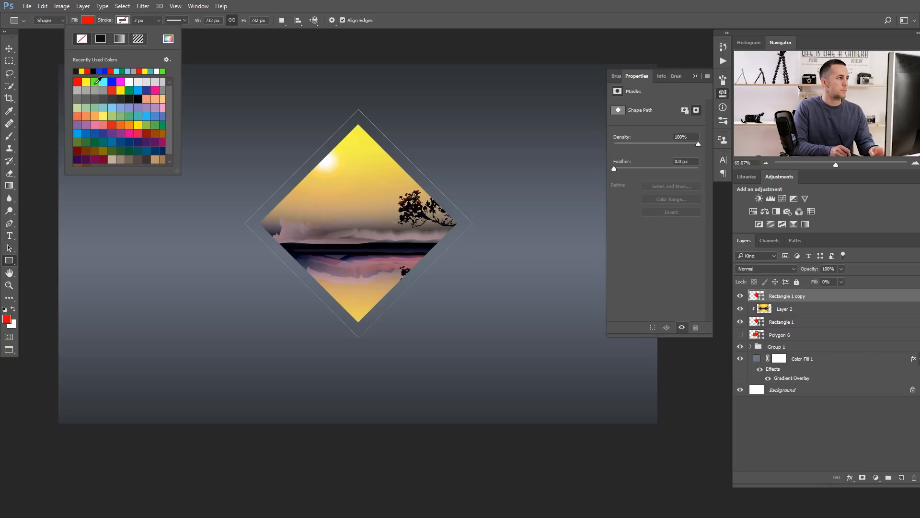
left_click(129, 81)
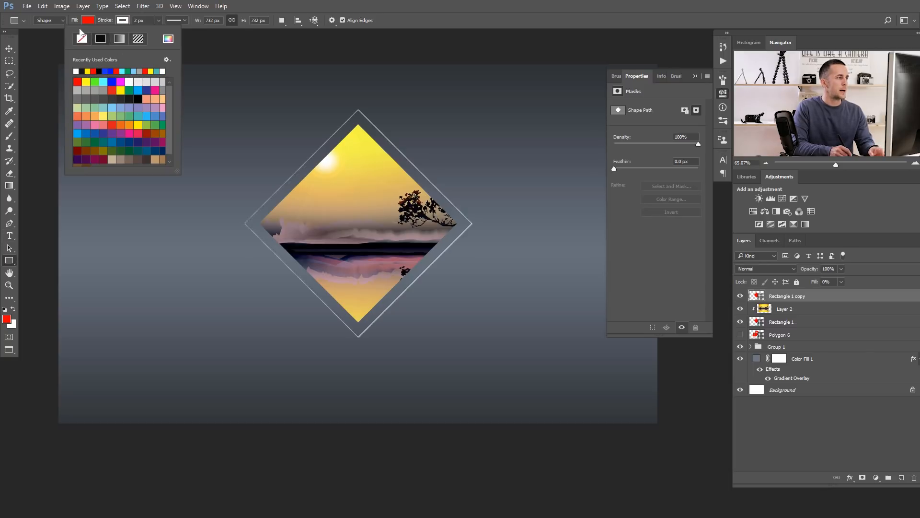
left_click_drag(106, 24, 117, 30)
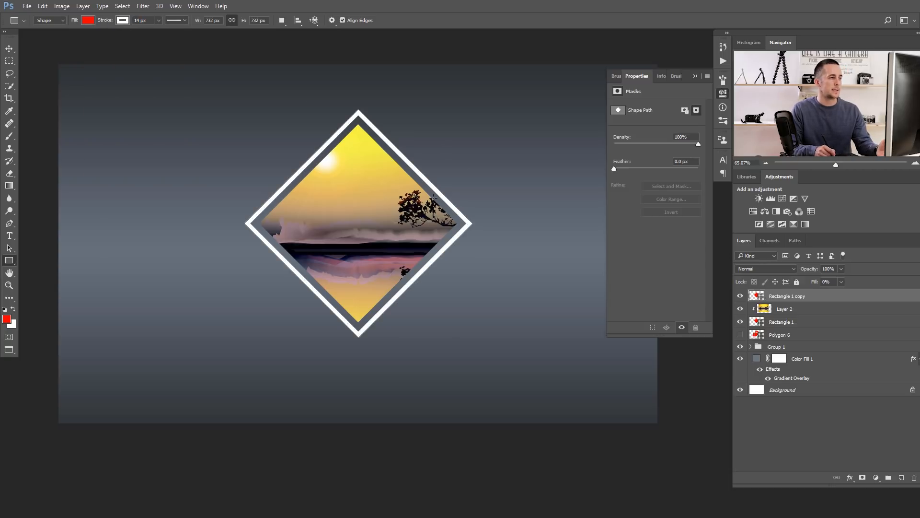
Step: Try the dashed and dotted stroke styles on the diamond frame, and return it to a solid line
left_click(177, 22)
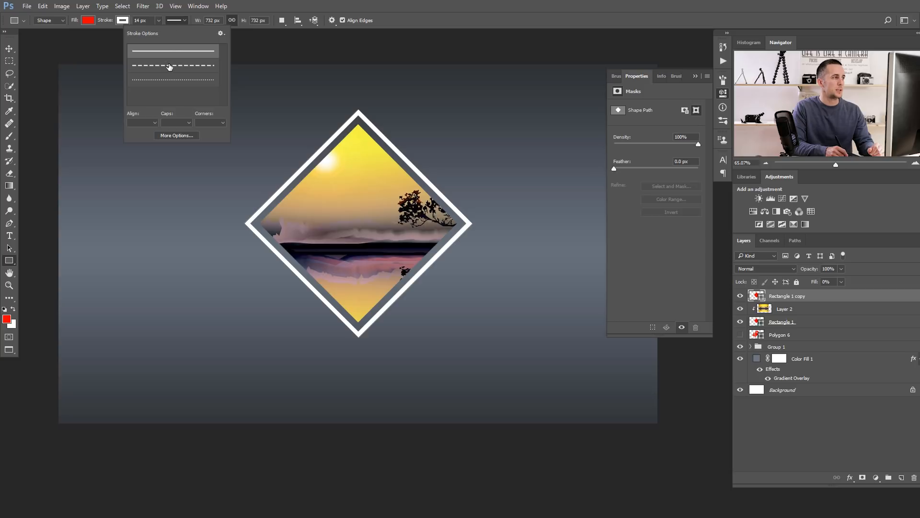
left_click(169, 67)
left_click(183, 22)
left_click(177, 21)
left_click(172, 80)
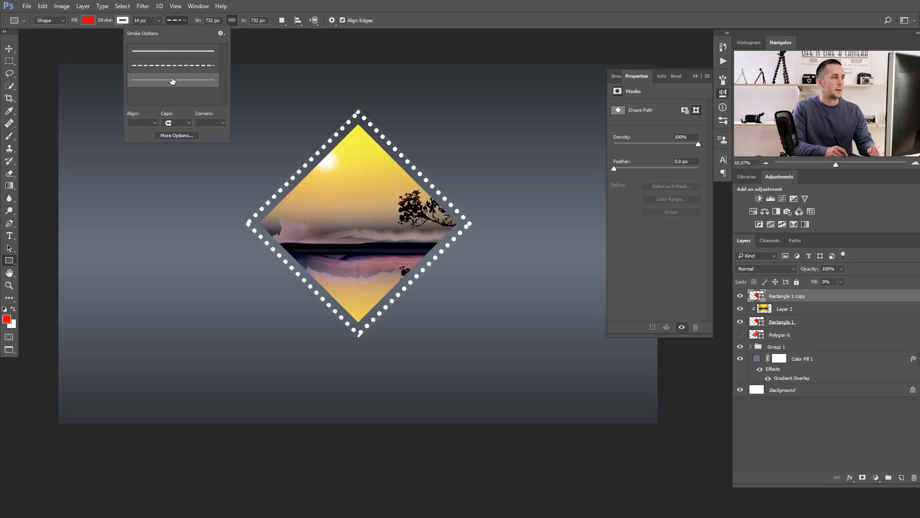
left_click(177, 20)
left_click(178, 21)
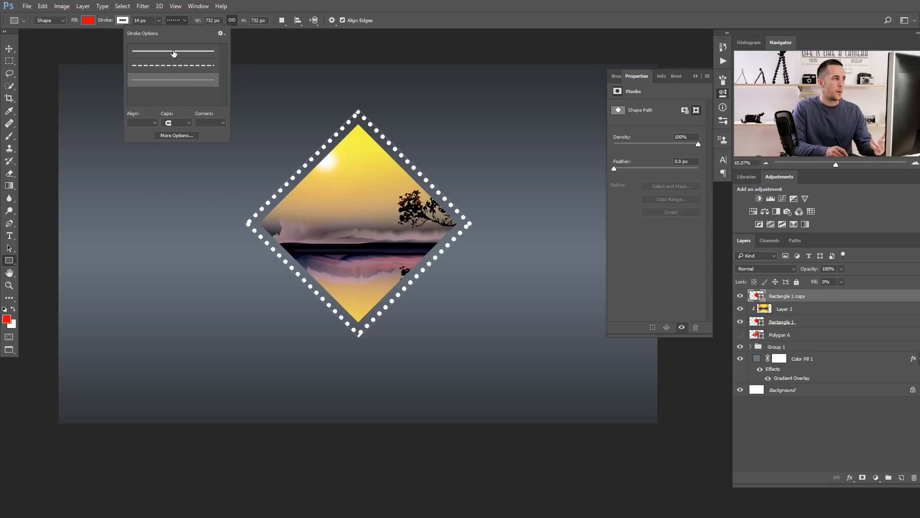
left_click(173, 51)
left_click(185, 20)
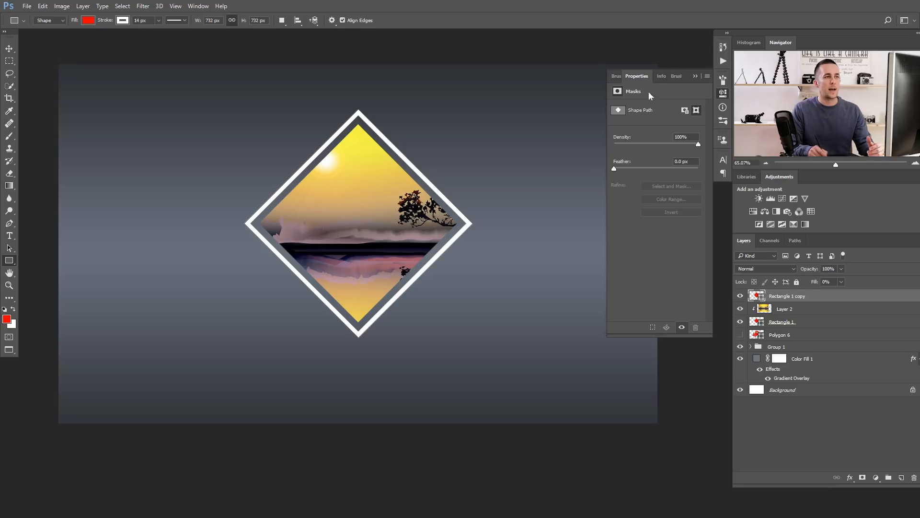
Step: Delete both diamond shape layers and hide Layer 2 and Color Fill 1 to clear the canvas to white
left_click(694, 76)
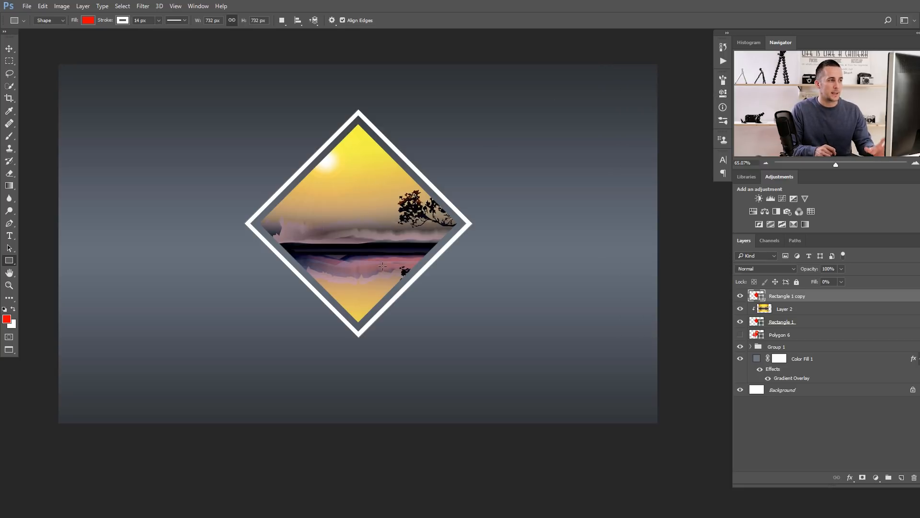
left_click(780, 337, "shift")
key("Delete")
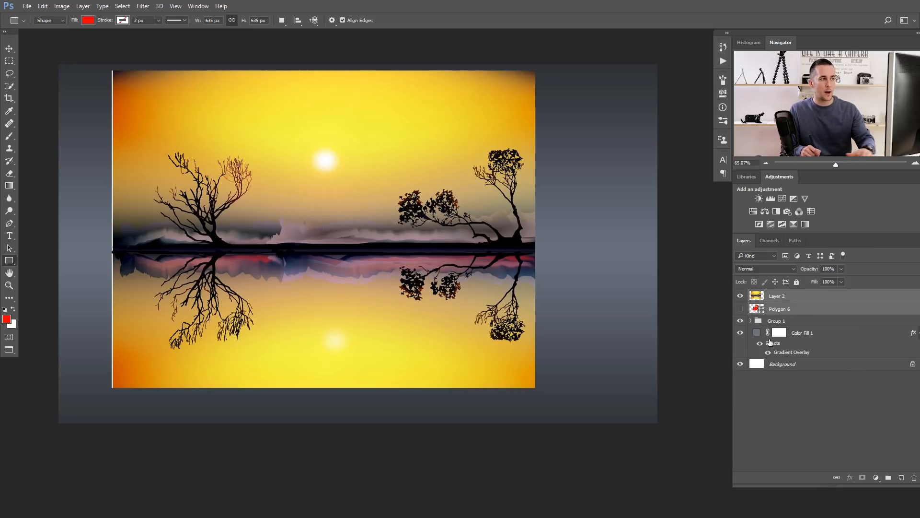
left_click(741, 296)
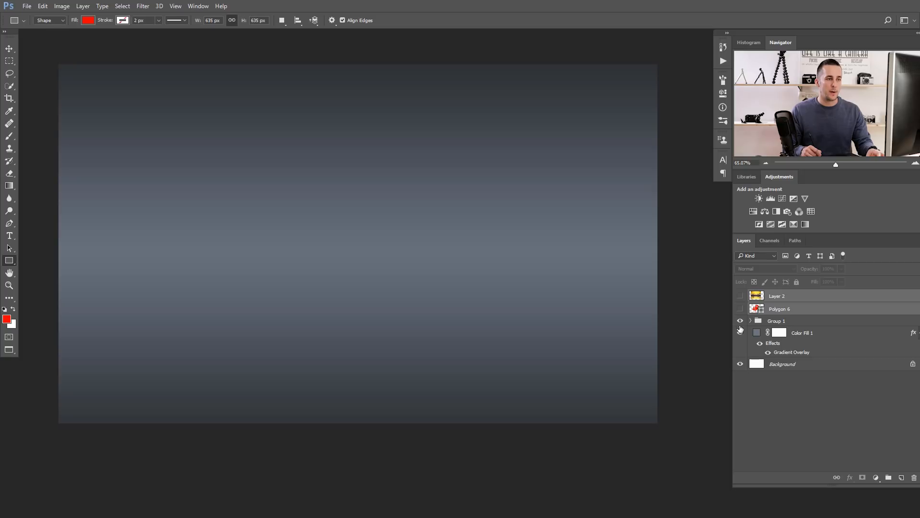
left_click(741, 331)
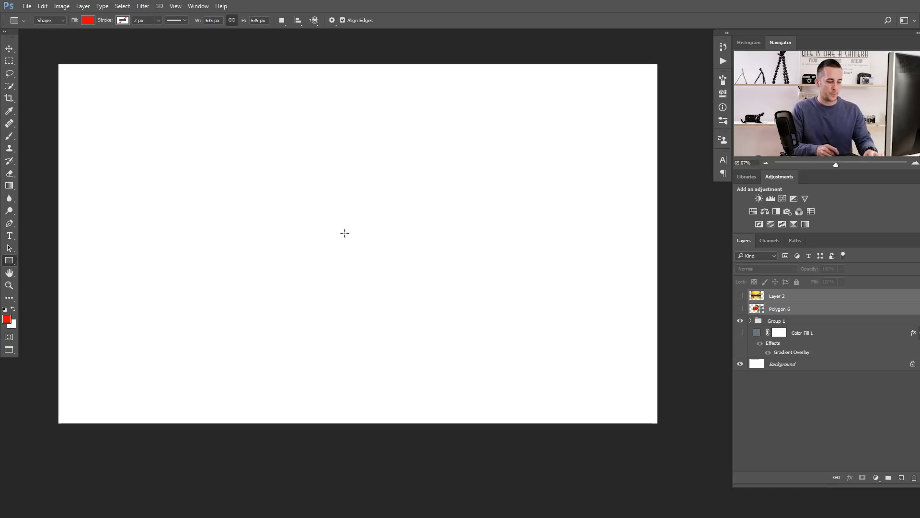
Step: Draw a closed wavy, flag-like path with the Pen tool across the upper middle of the canvas, with a straight vertical right edge
left_click(10, 225)
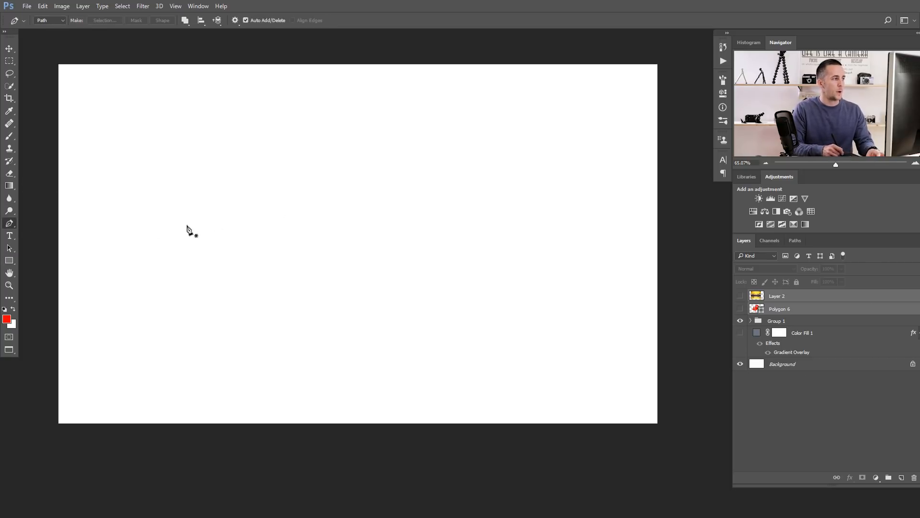
left_click(214, 178)
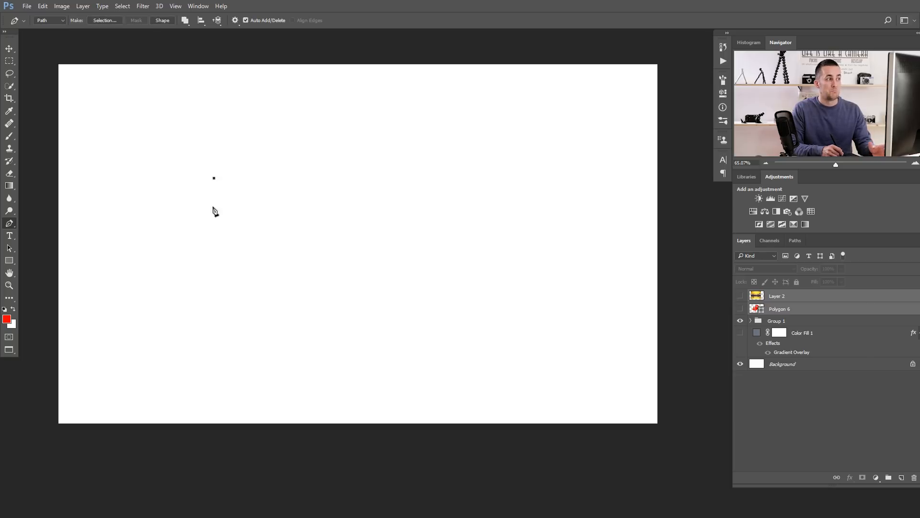
left_click_drag(224, 269, 266, 273)
left_click_drag(331, 239, 358, 233)
left_click_drag(447, 226, 473, 239)
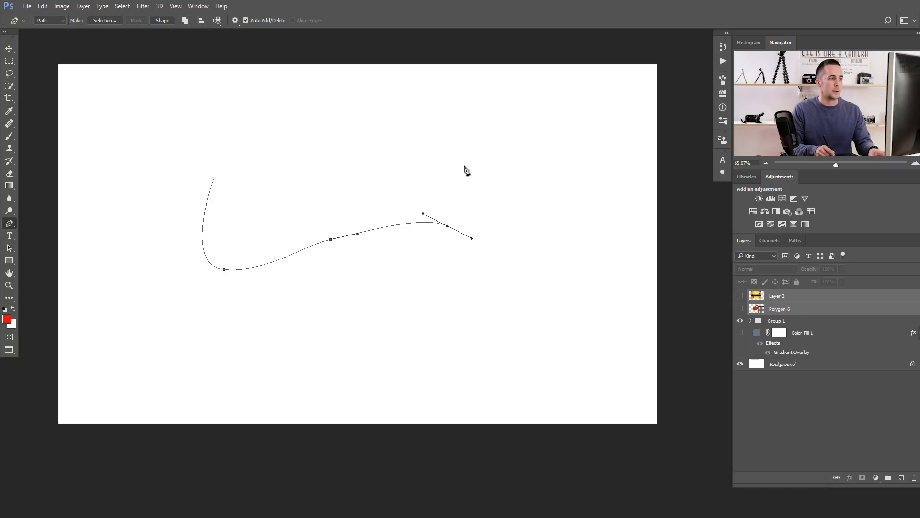
left_click(447, 225)
left_click(450, 148)
left_click_drag(323, 167, 296, 185)
left_click_drag(215, 178, 194, 171)
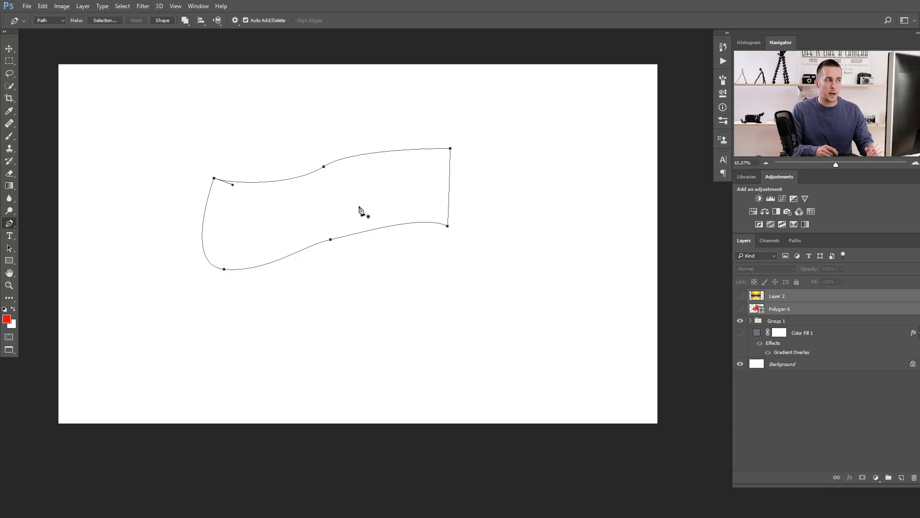
Step: Define the wavy path as a custom shape named Shape 1 and clear the path from the canvas
right_click(291, 181)
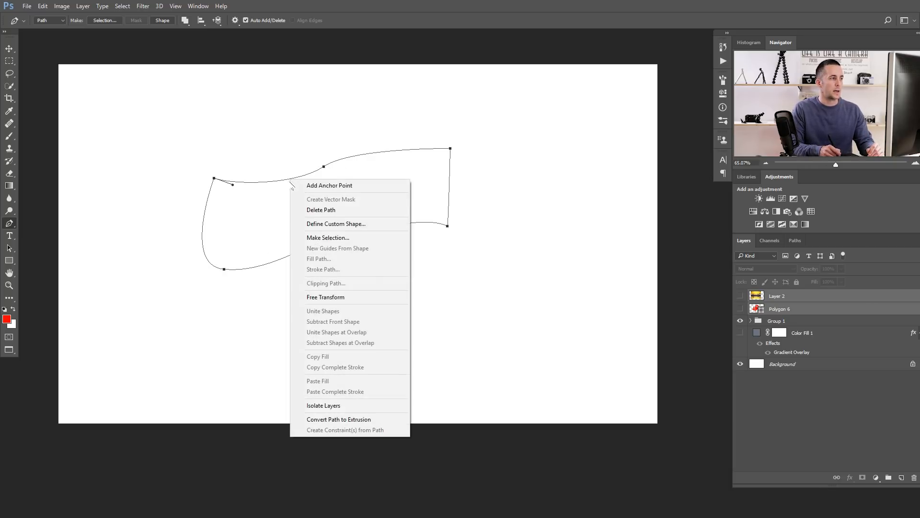
left_click(336, 224)
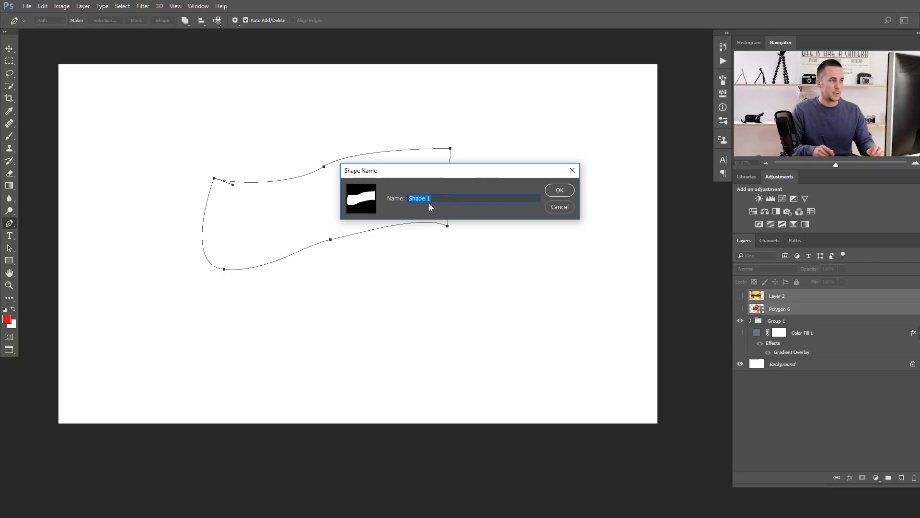
left_click(560, 190)
key("Escape")
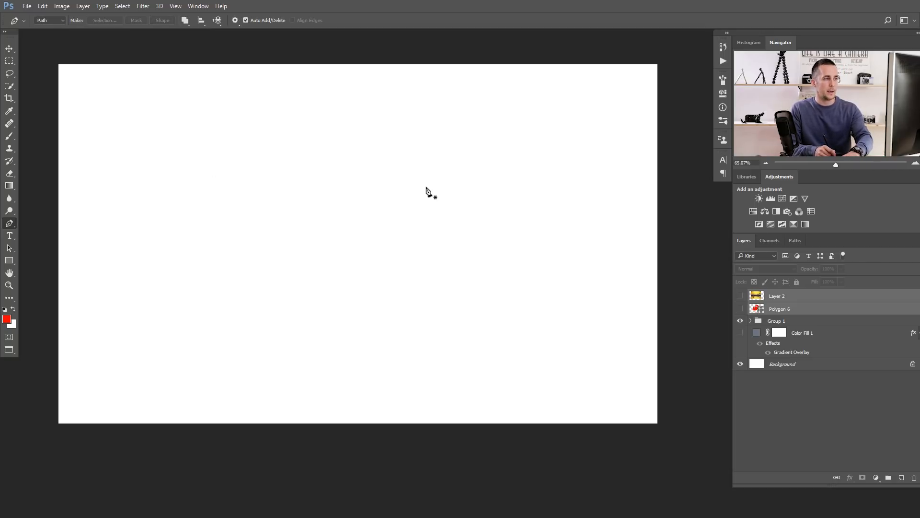
Step: Draw seven red copies of the saved wavy shape in varied sizes and proportions across the canvas with the Custom Shape Tool
left_click(13, 261)
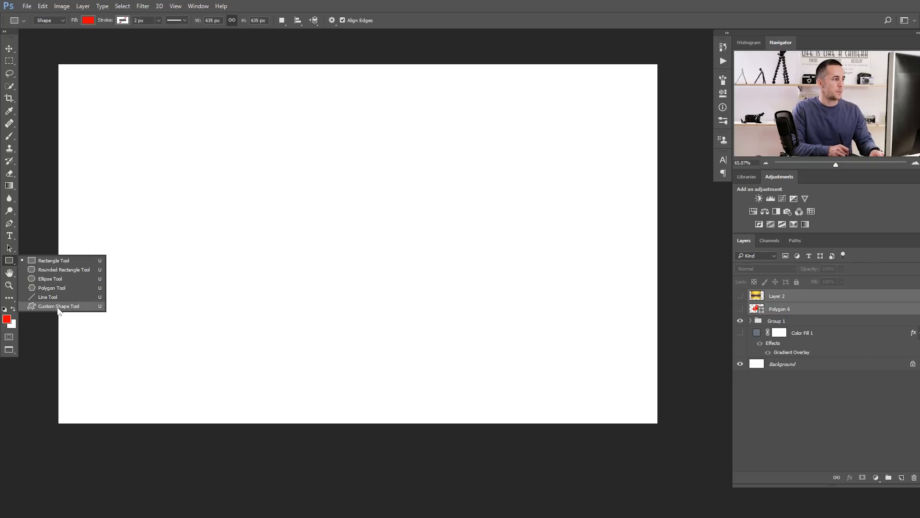
left_click(58, 307)
left_click(372, 20)
left_click_drag(424, 76, 345, 267)
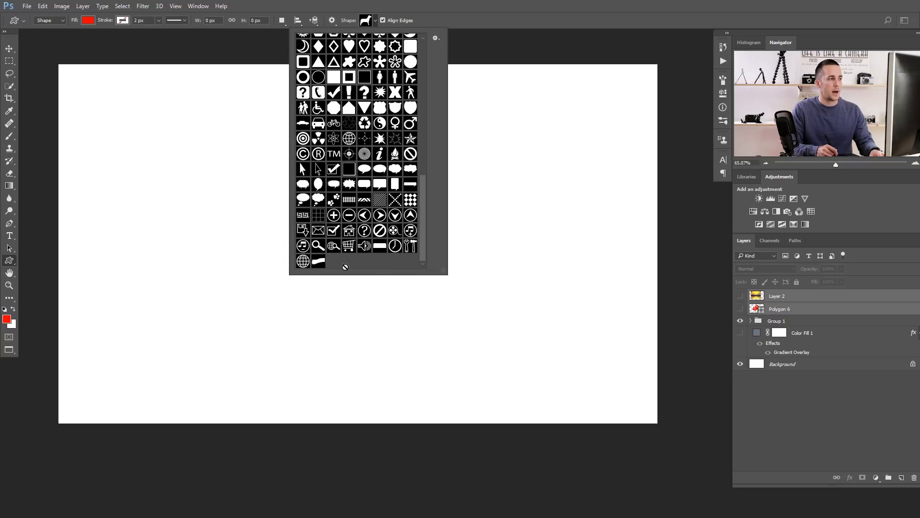
left_click(319, 262)
left_click_drag(195, 194, 267, 224)
left_click_drag(396, 219, 408, 269)
left_click_drag(458, 226, 539, 225)
left_click_drag(290, 206, 321, 250)
left_click_drag(276, 331, 334, 350)
left_click_drag(320, 264, 355, 289)
left_click_drag(147, 253, 187, 283)
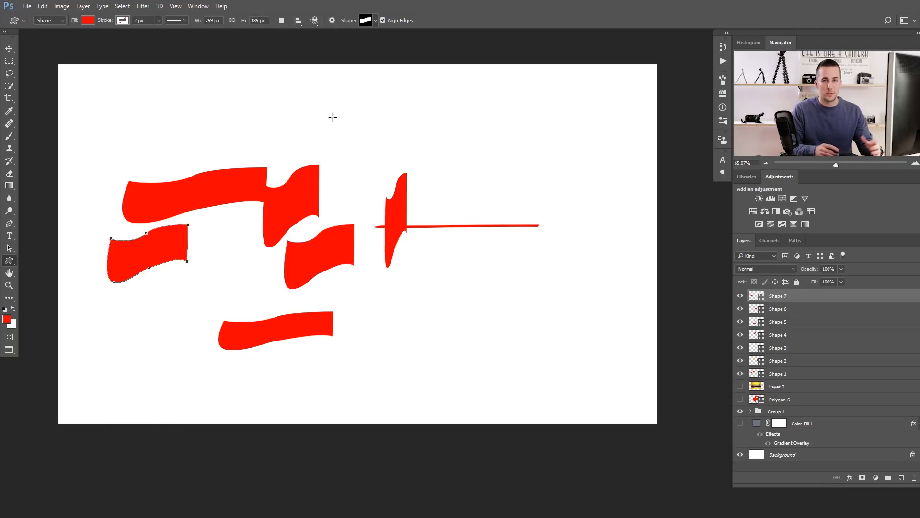